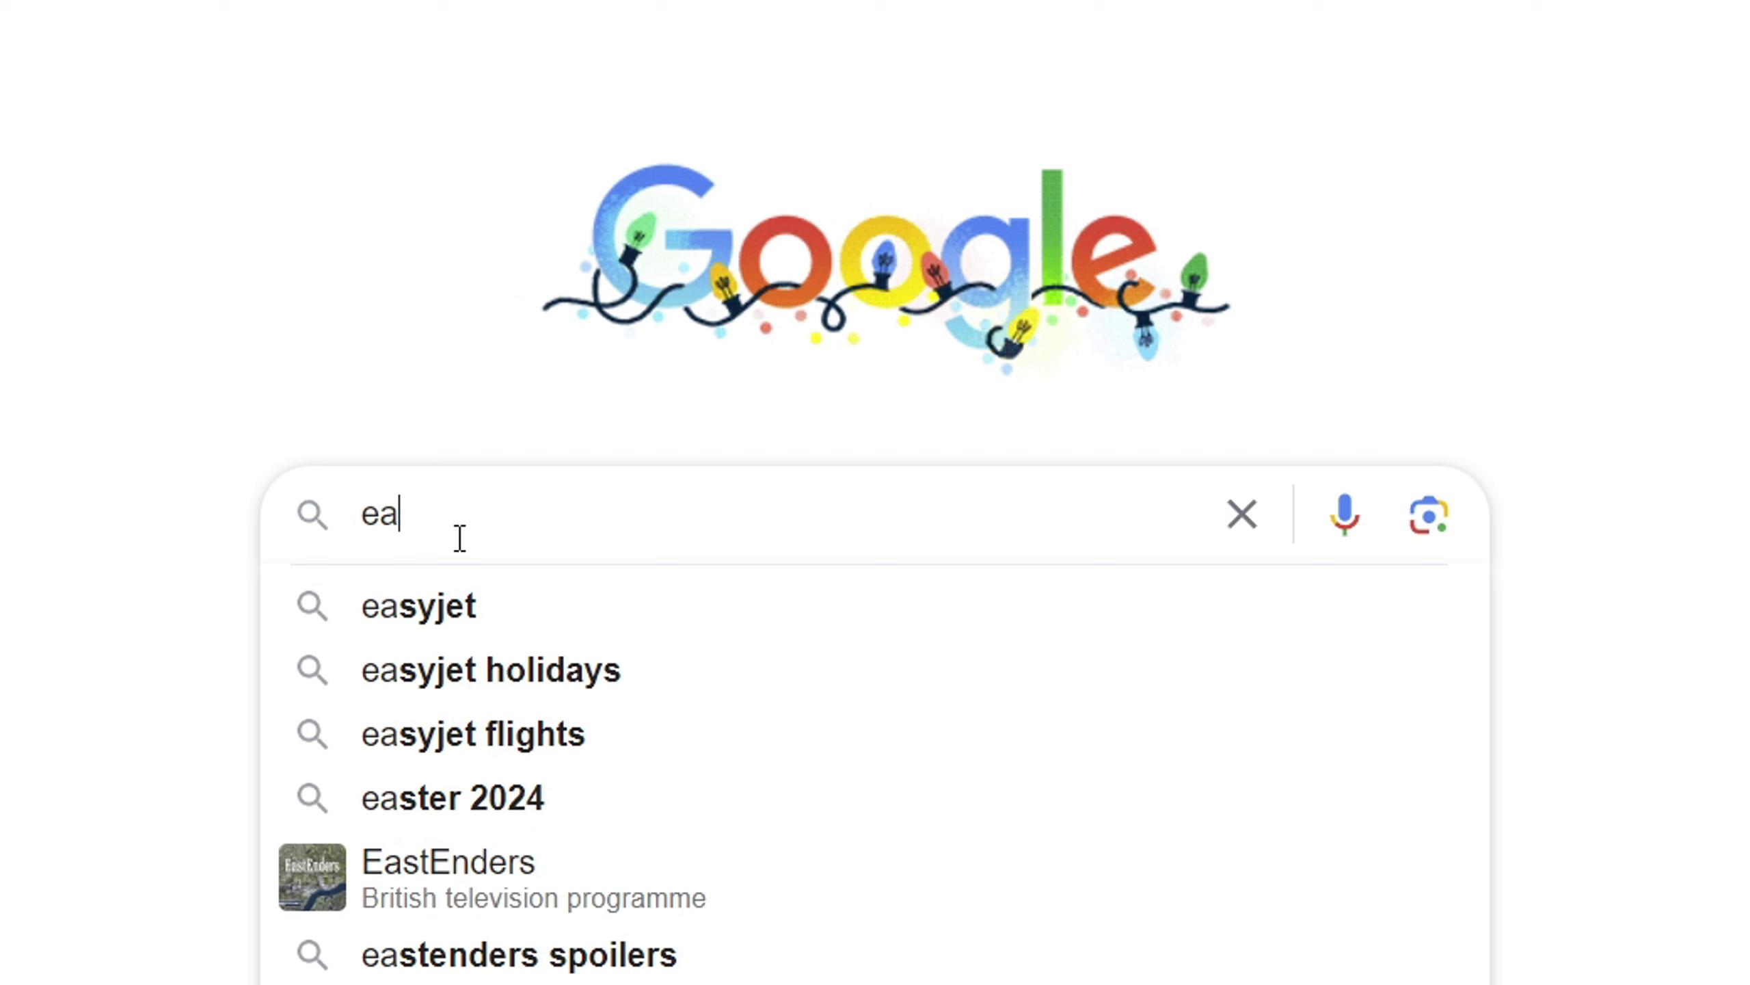
Search Google for 'ea app download' and start downloading the EA app installer from EA's page
text(a)
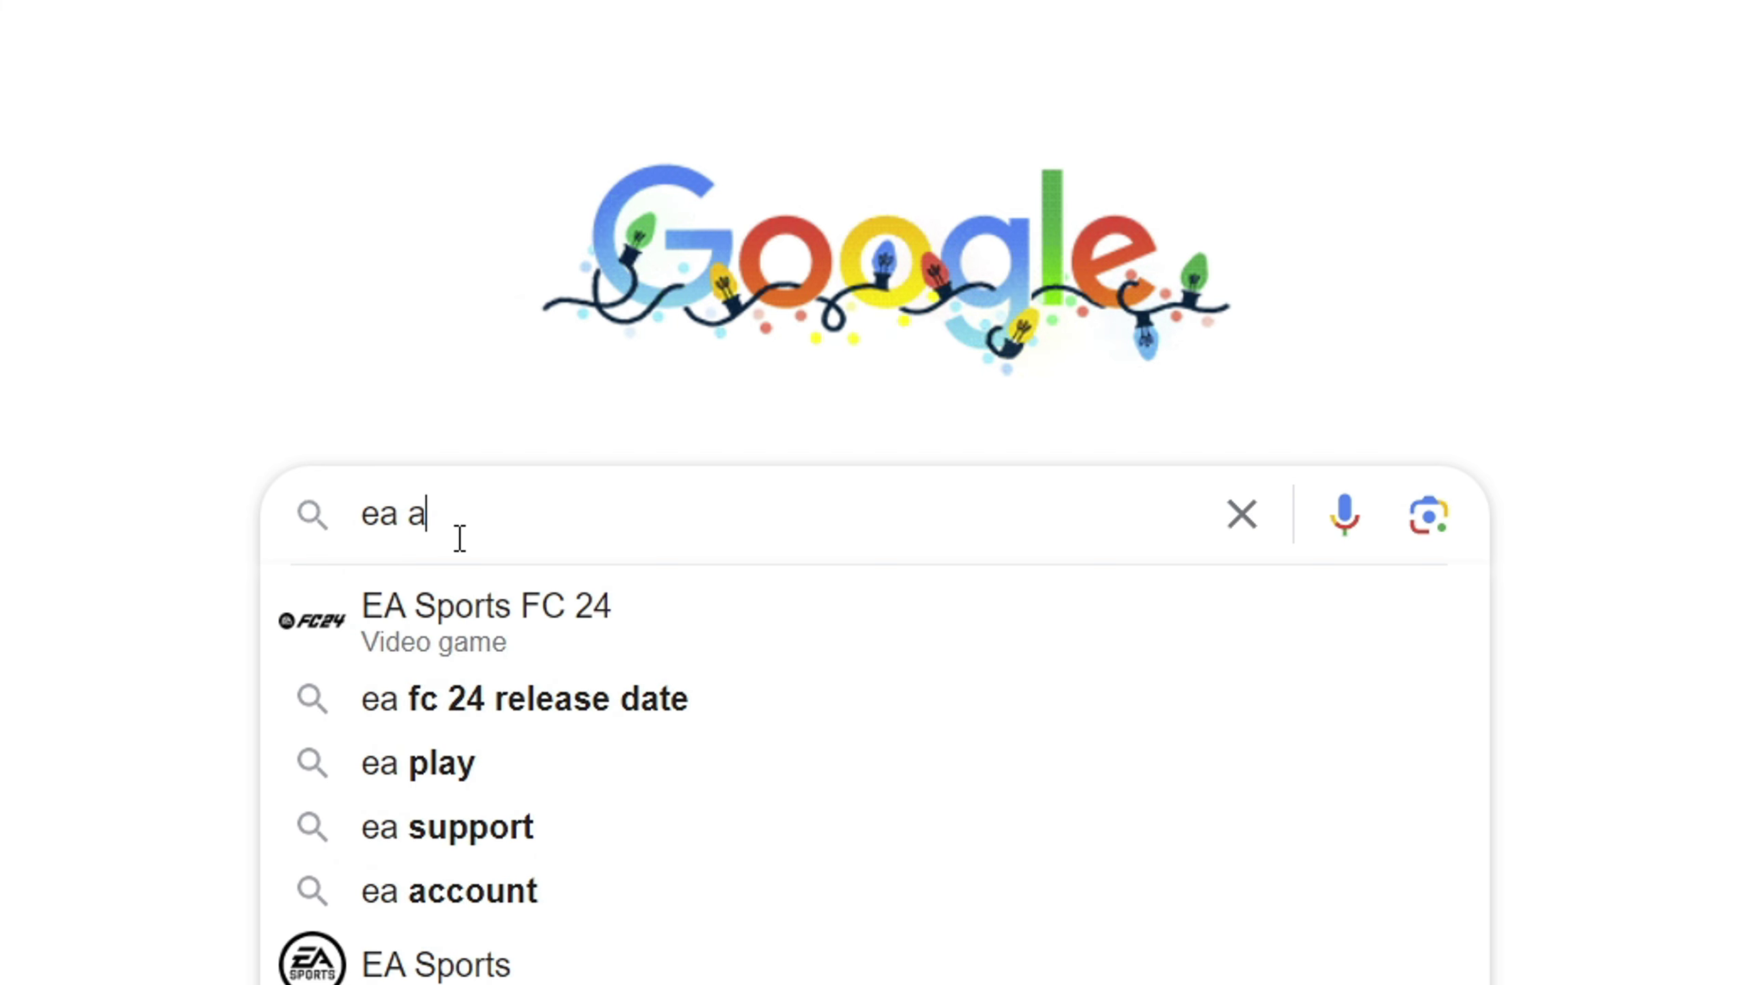
text(pp download)
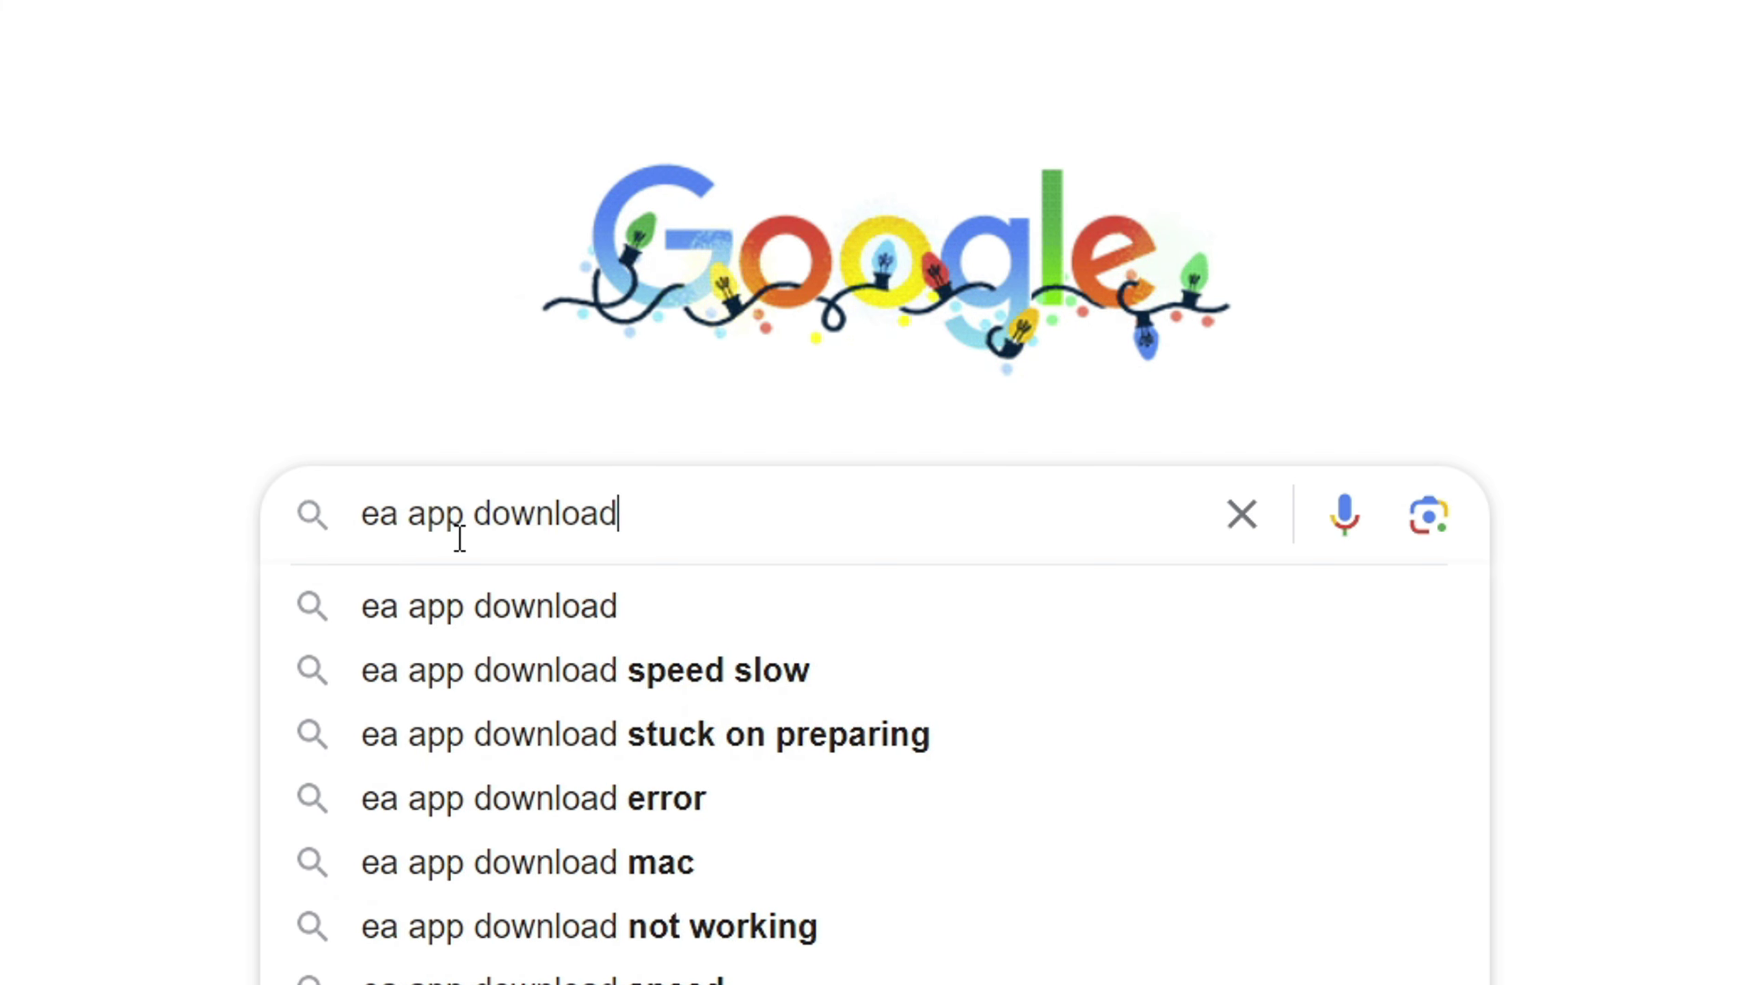
key(Return)
click(911, 418)
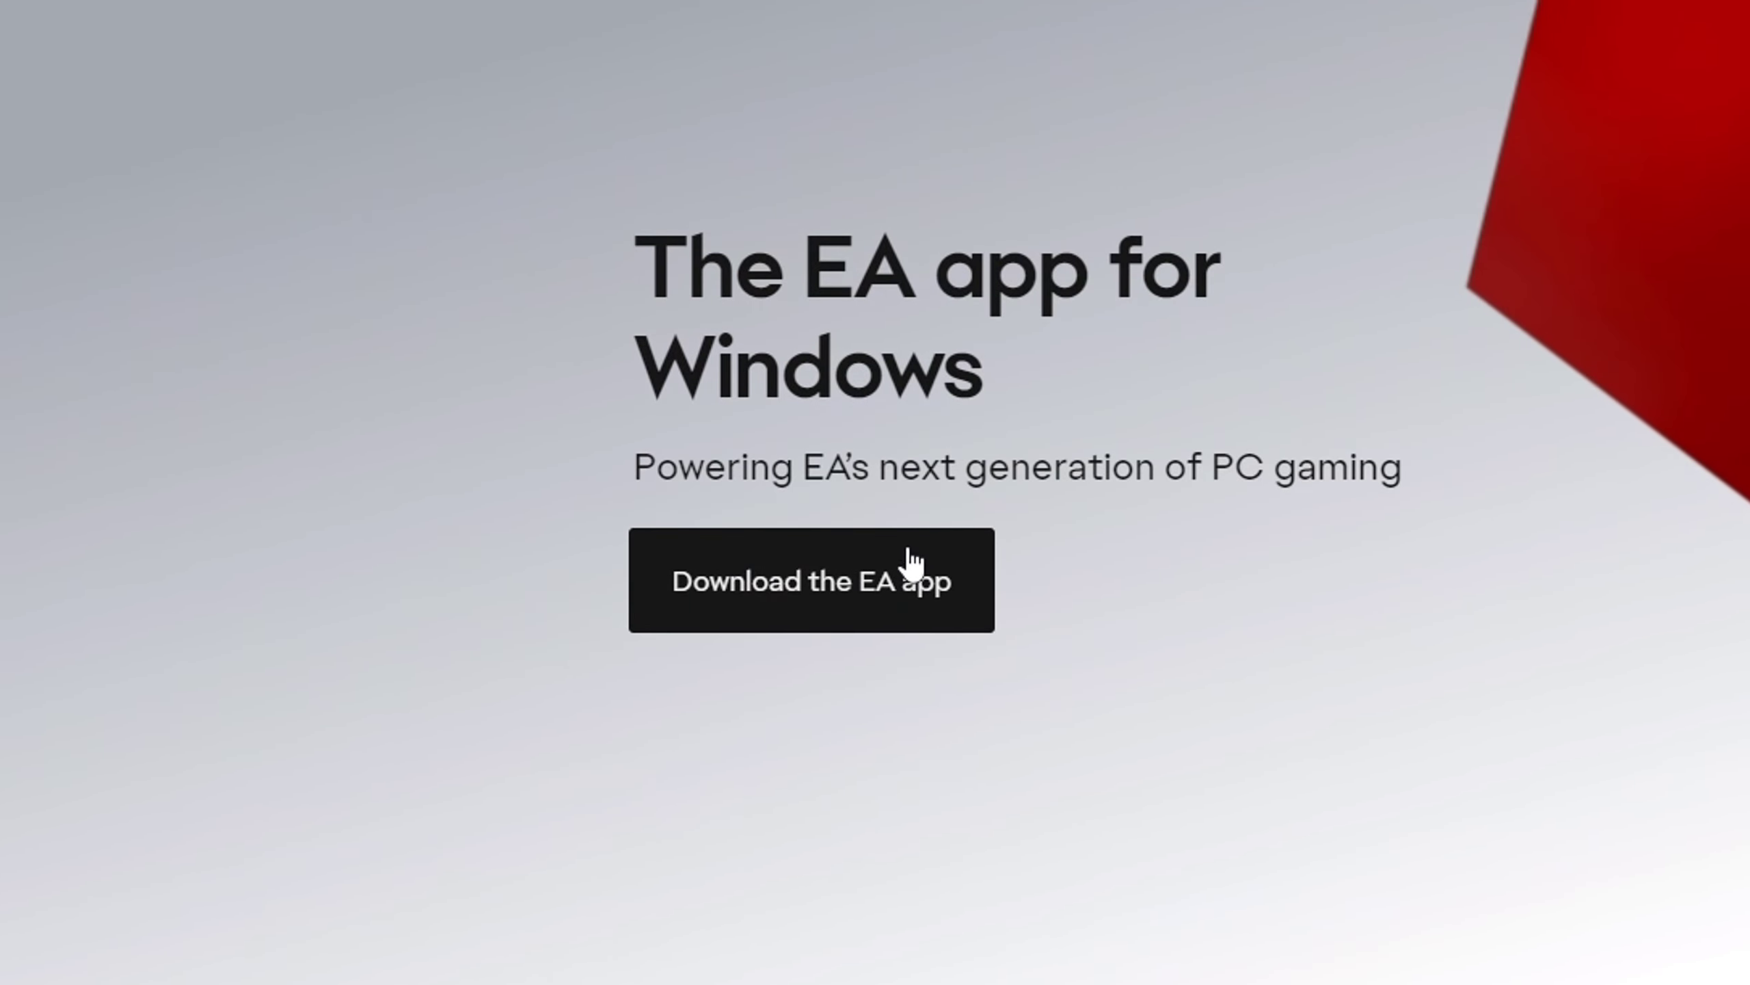
click(883, 586)
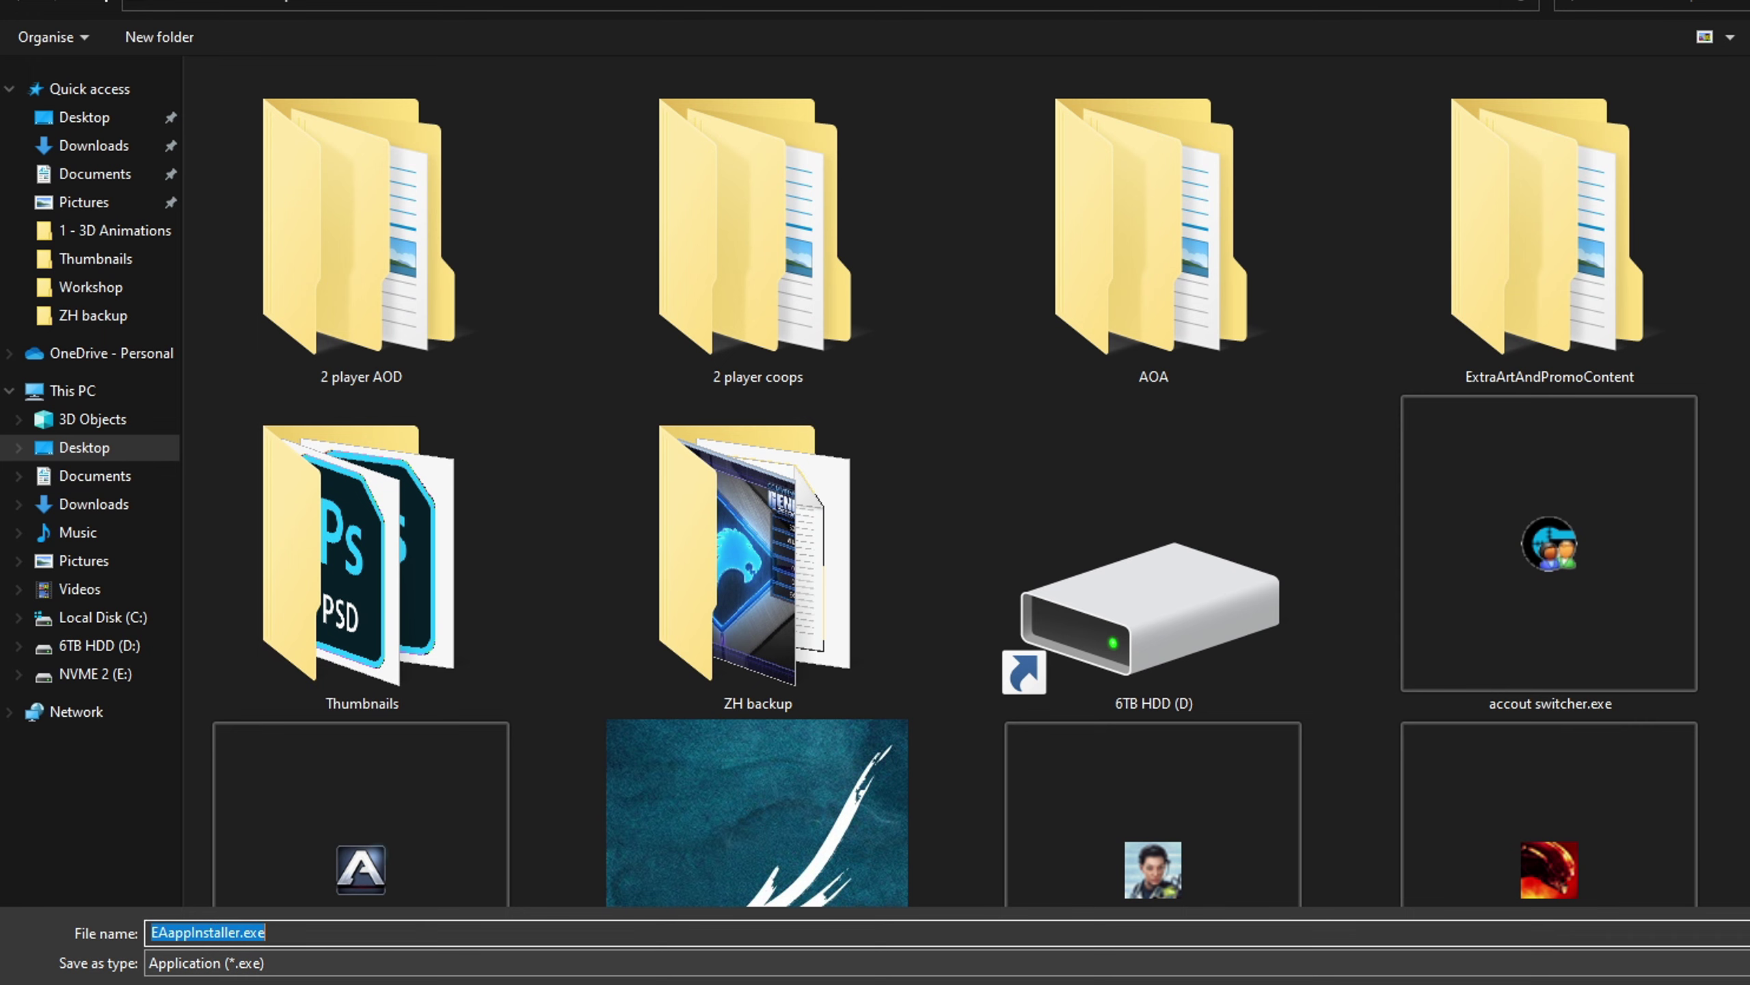
Save EAappInstaller.exe to the desktop and run it to reach the EA sign-in window
key(Return)
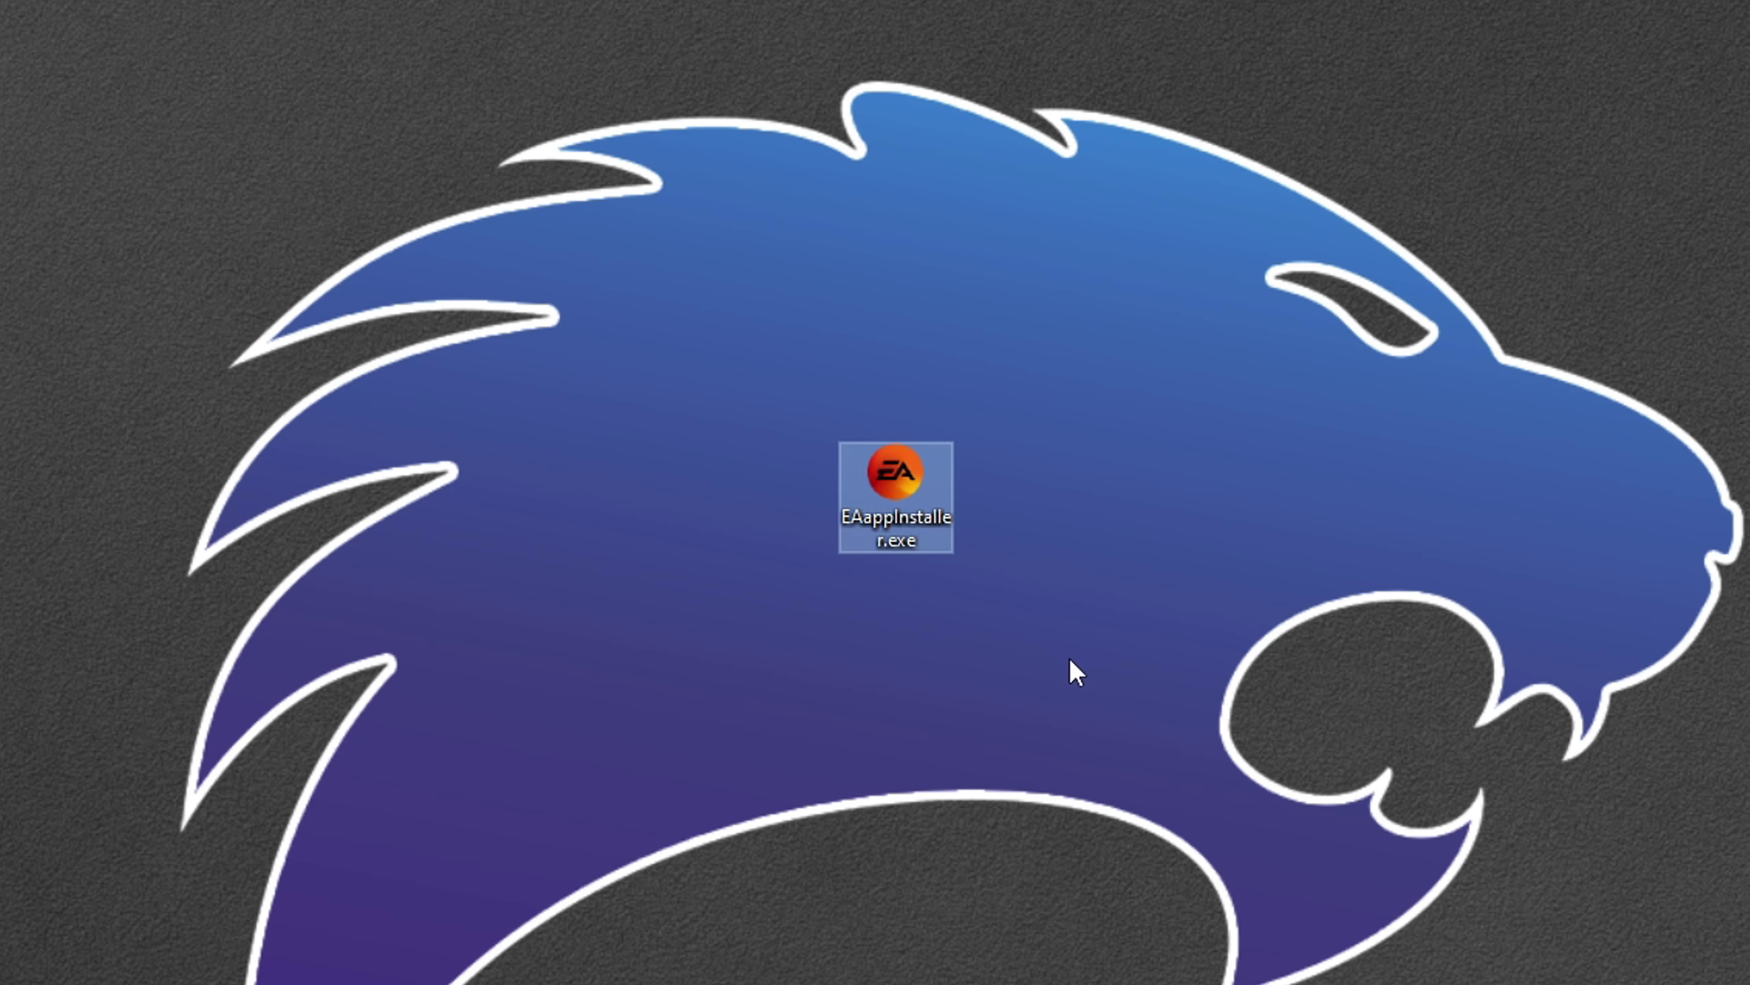
click(1070, 655)
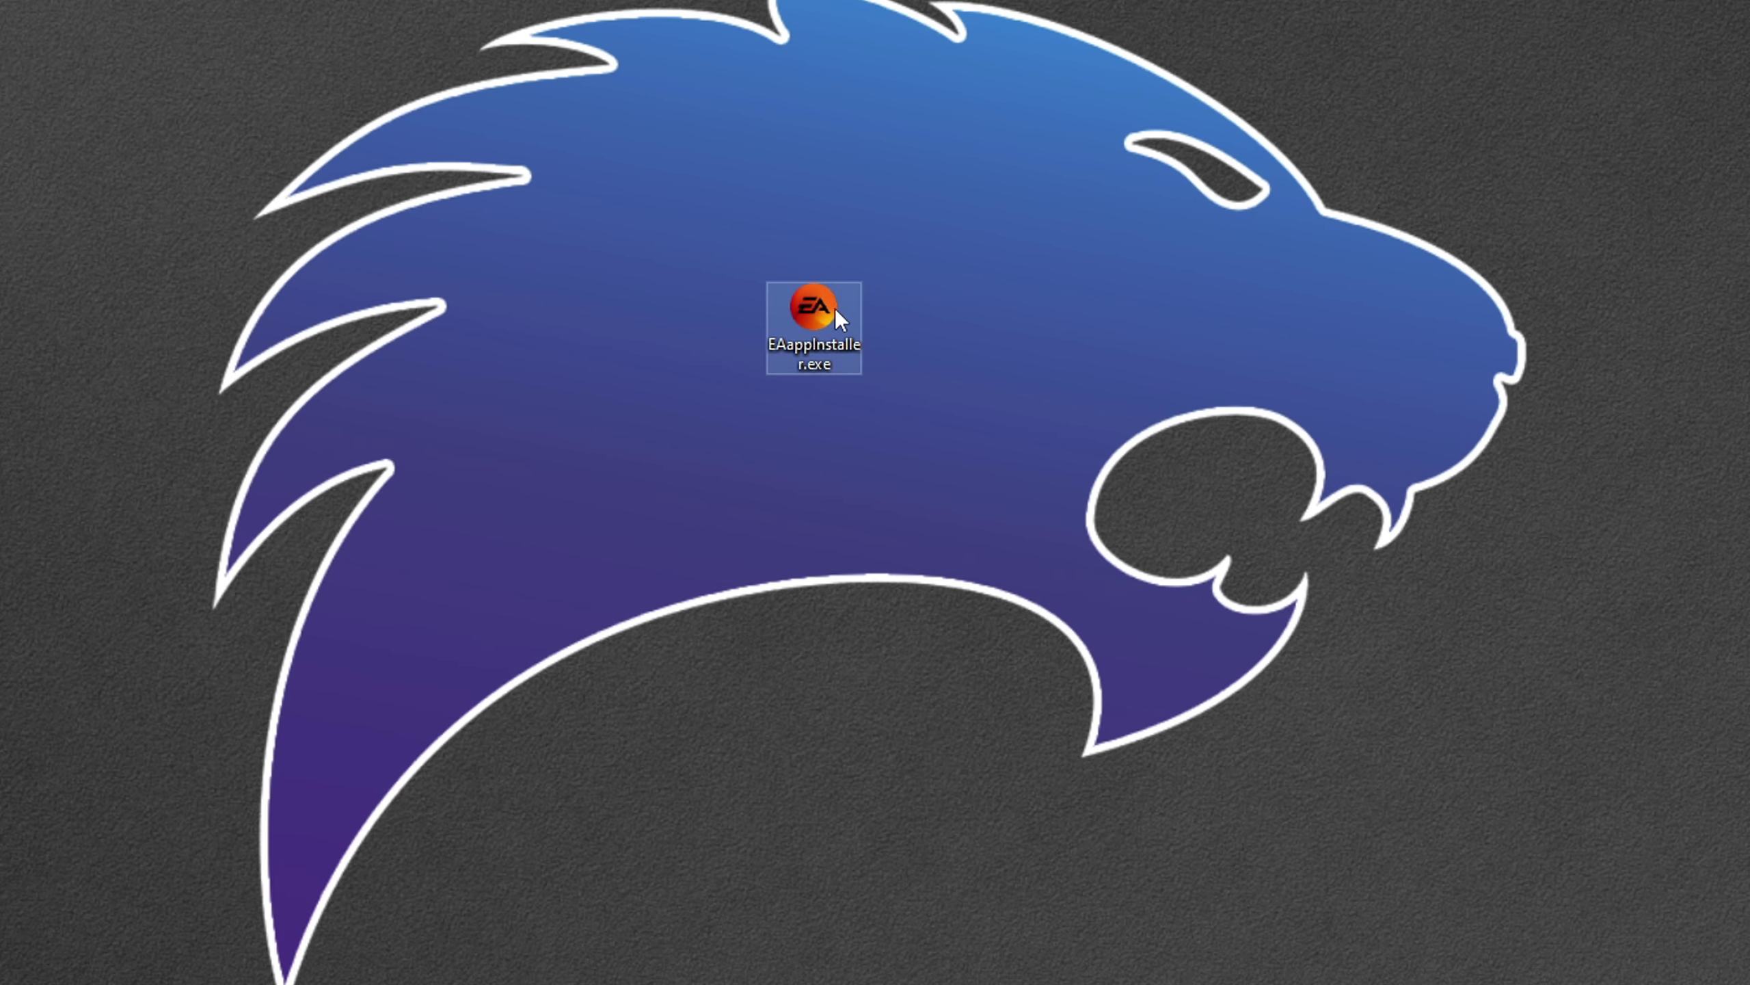
double_click(830, 310)
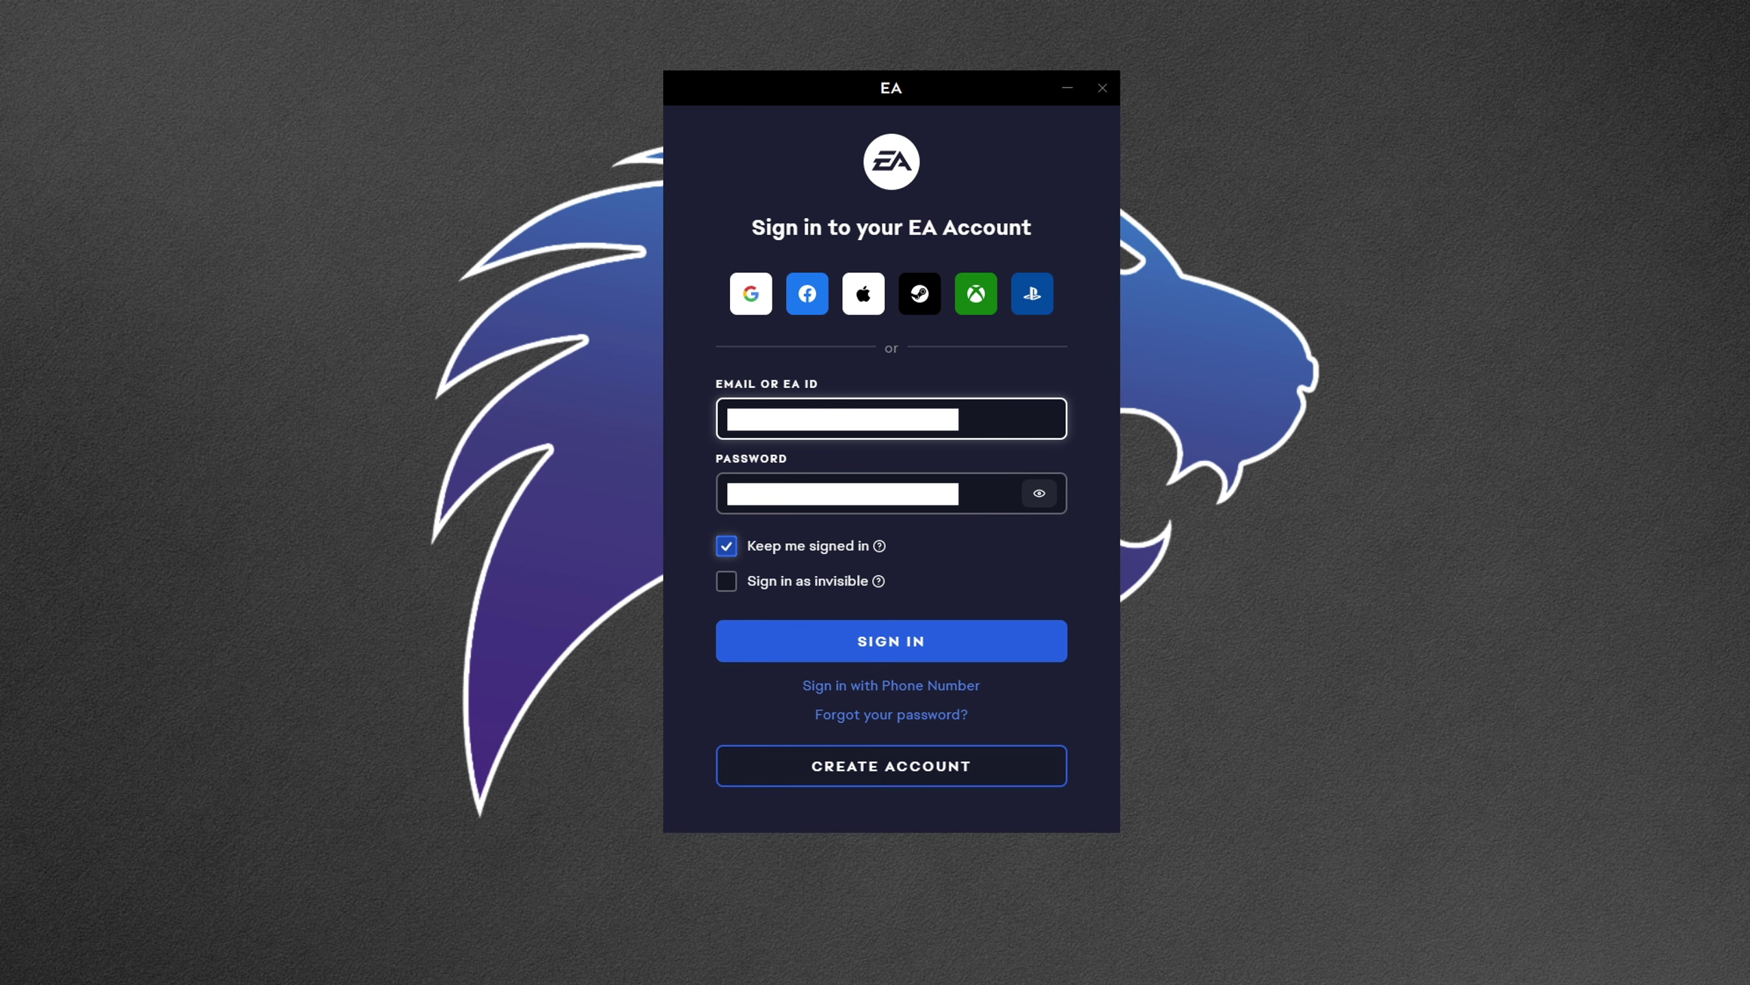
Sign in with the account email and password, then go to the store's Browse page
click(985, 493)
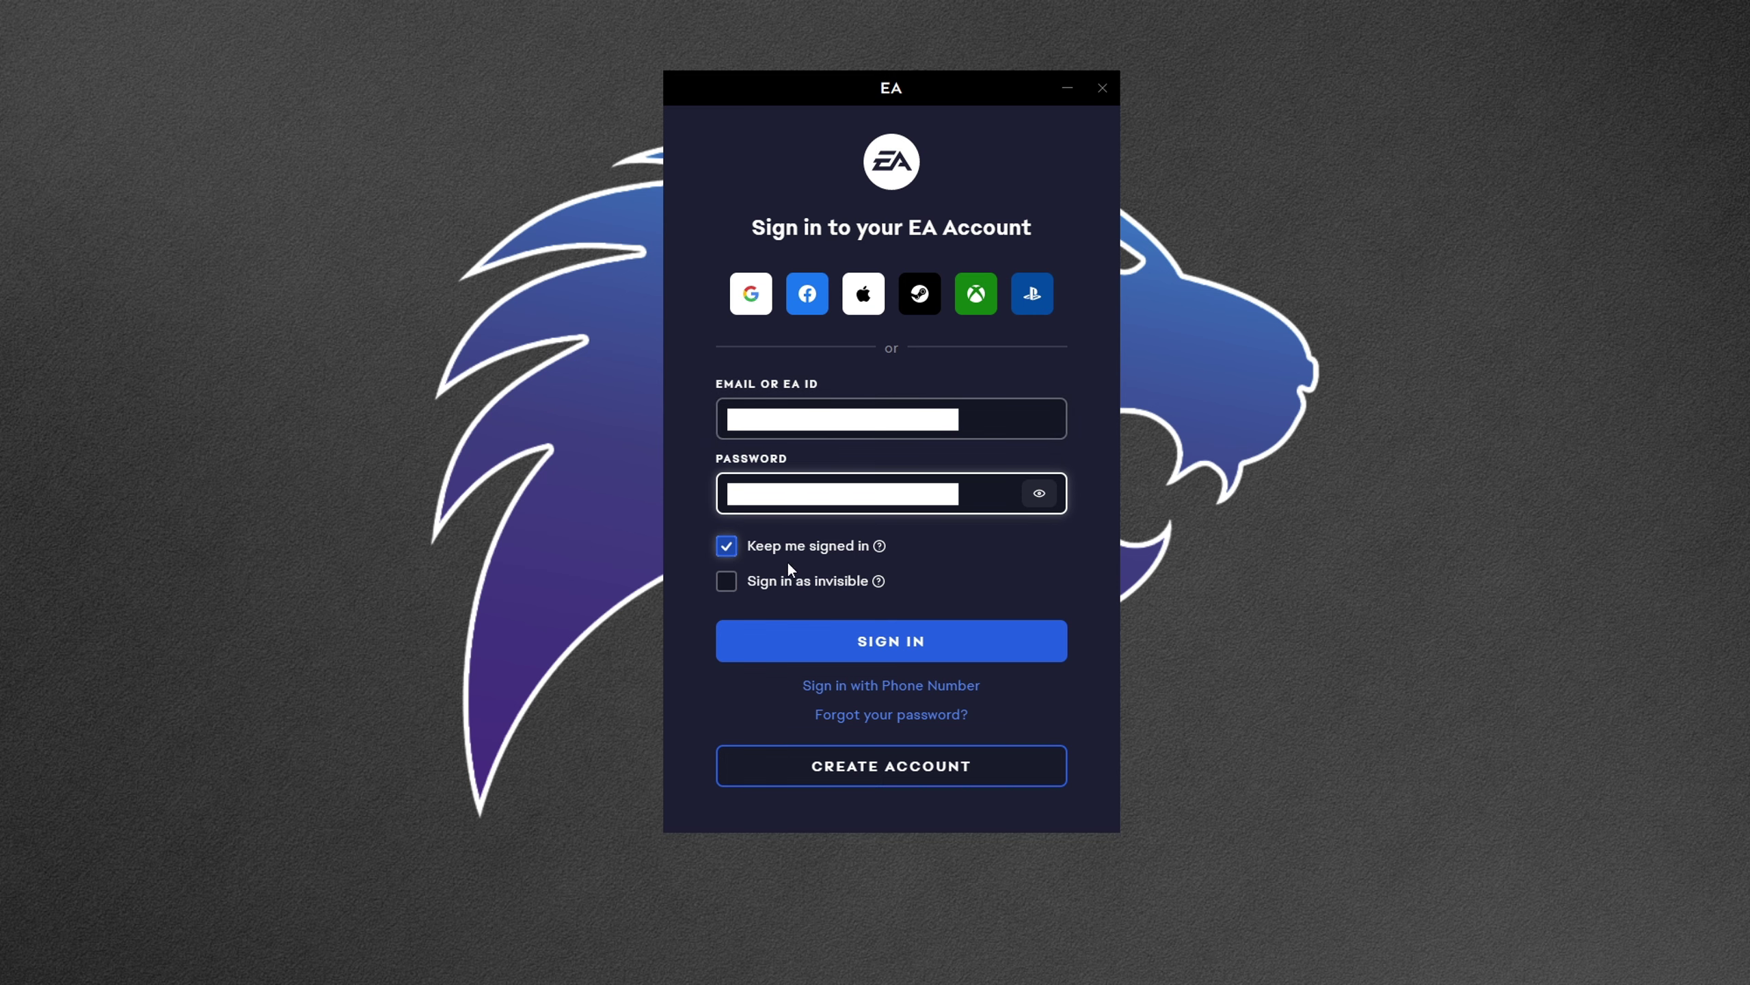
click(893, 644)
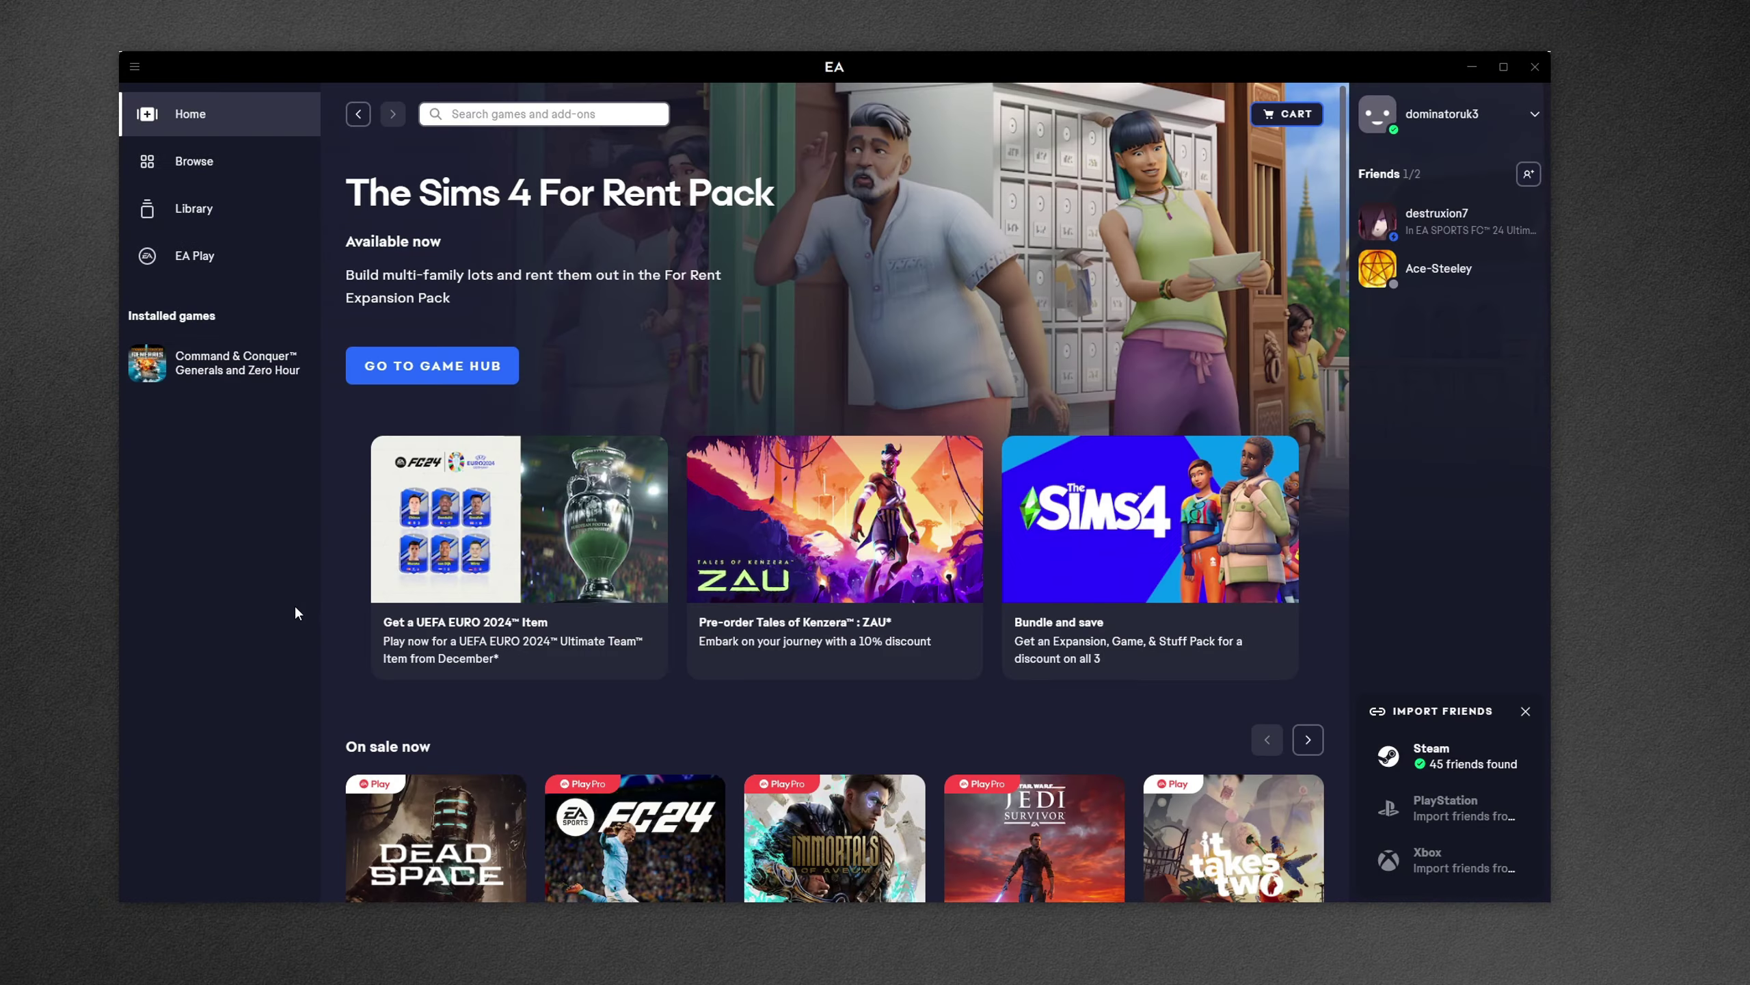
click(193, 160)
Search the store for 'command and conquer ultimate' and check out the Ultimate Collection at £24.99
click(475, 114)
text(command and co)
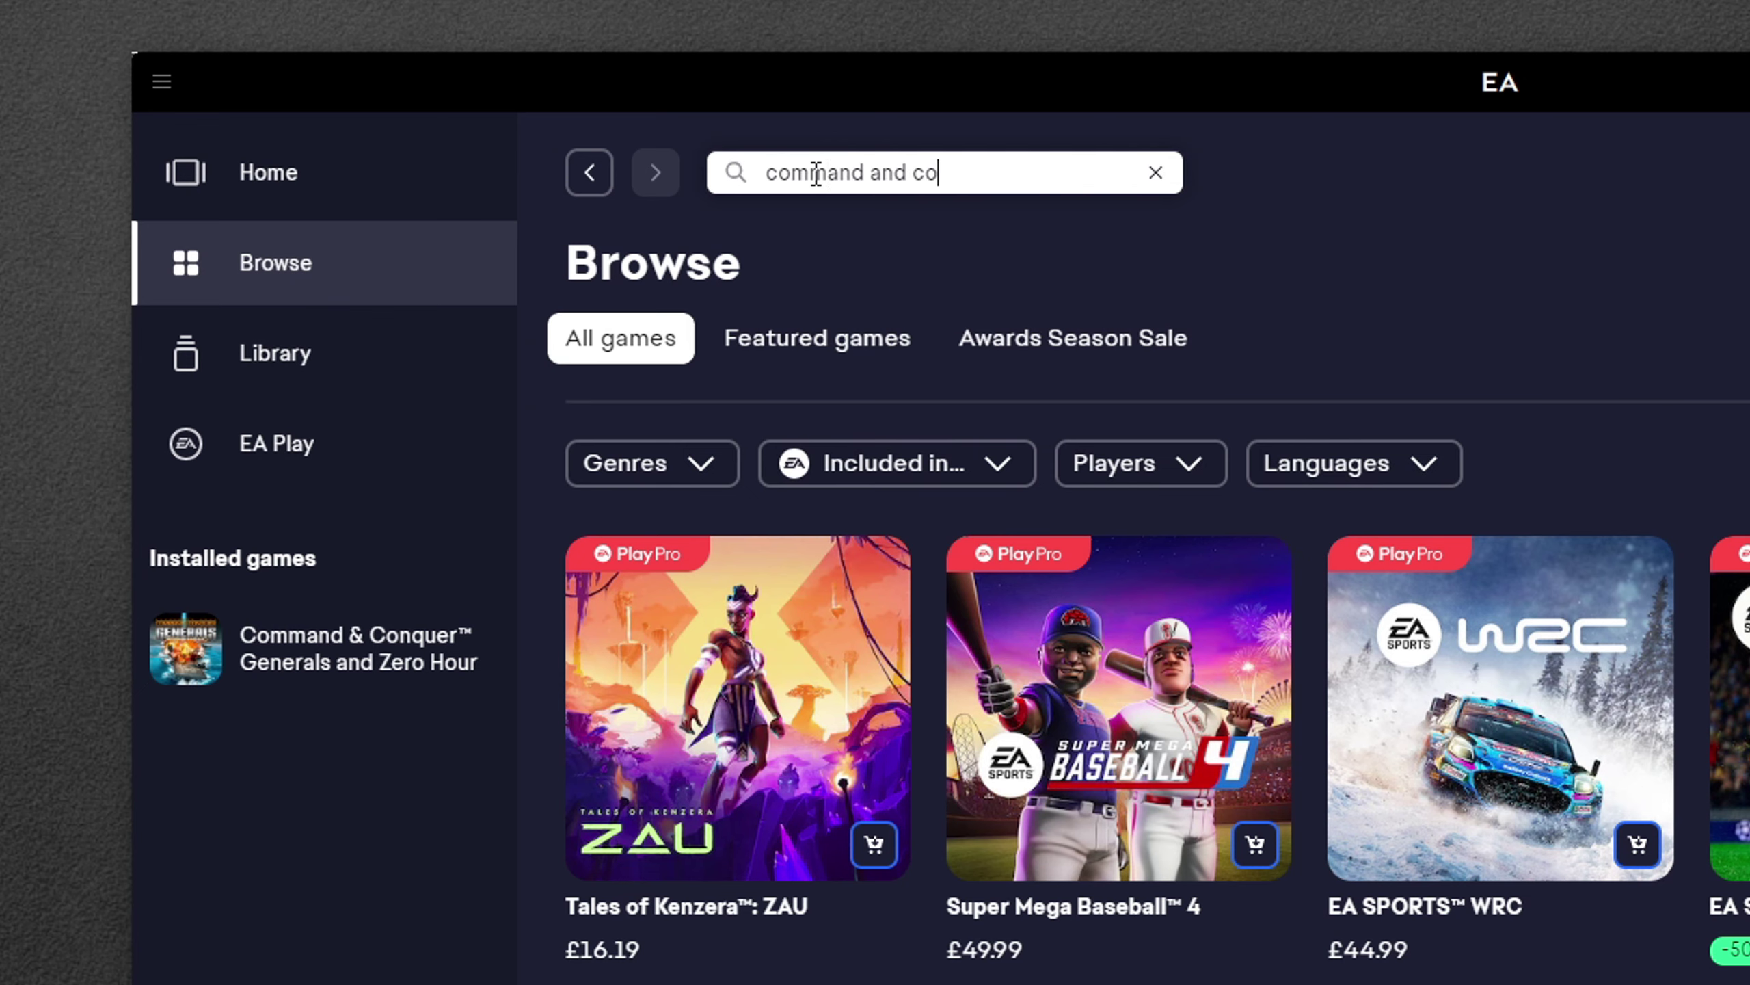
text(nquer ultimate)
key(Return)
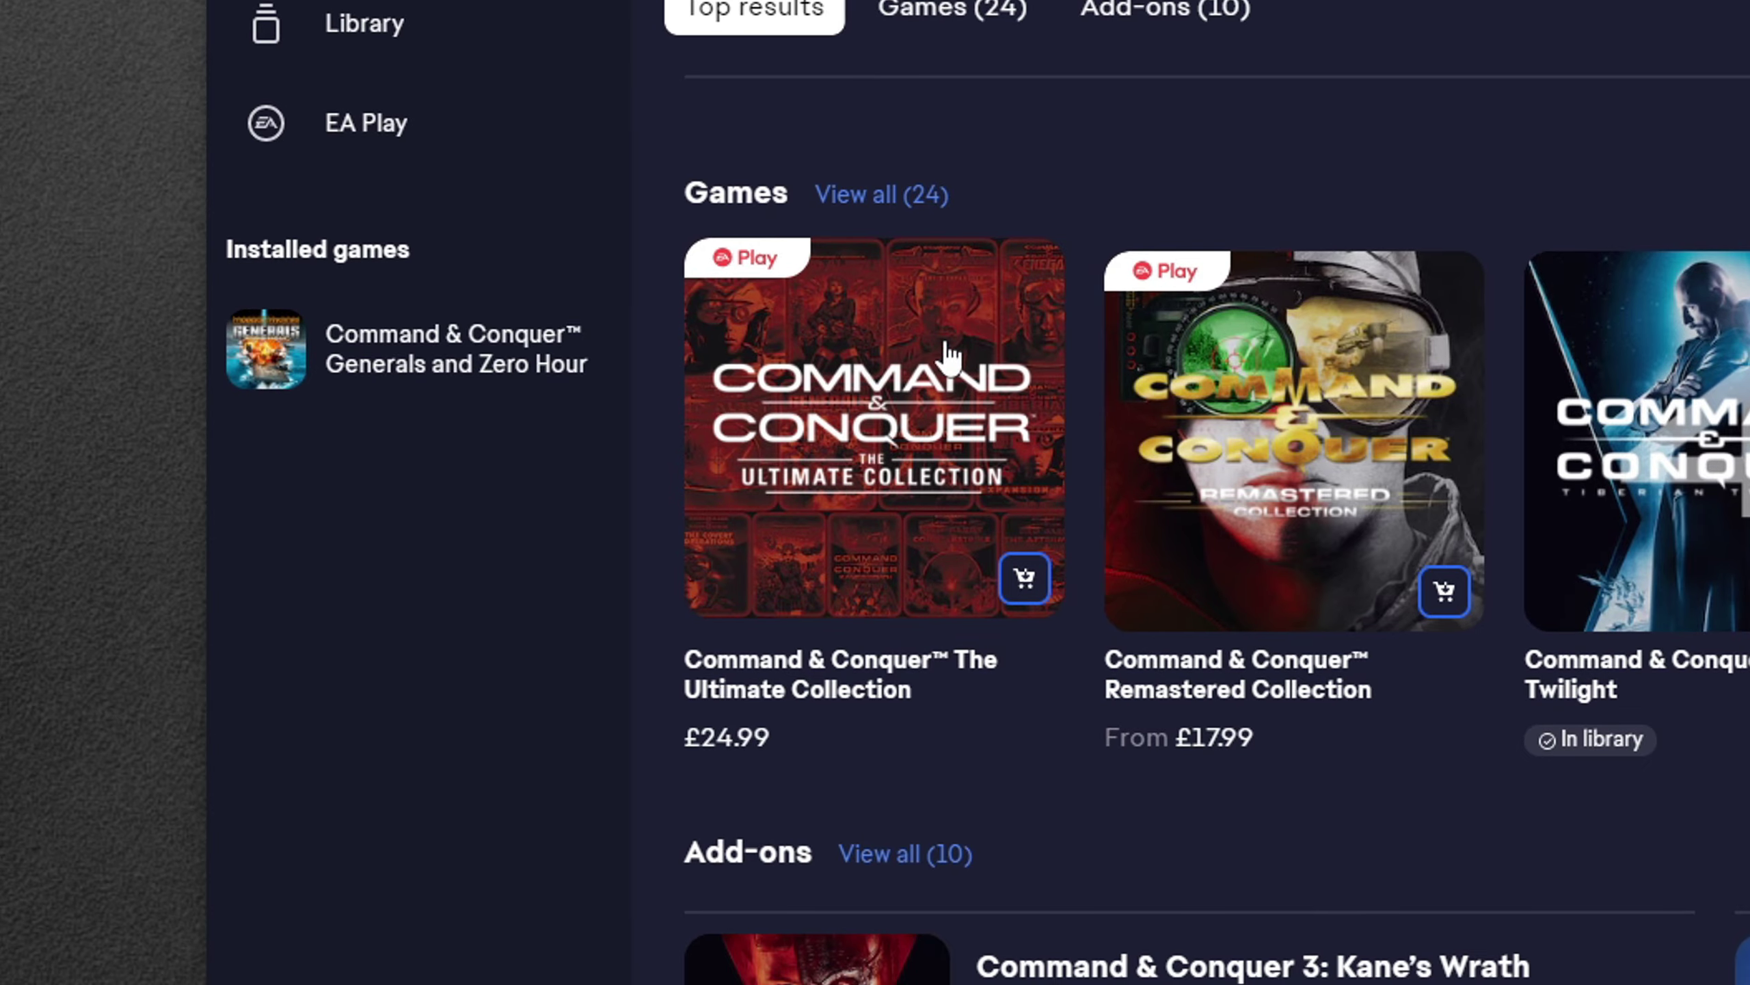
click(1027, 581)
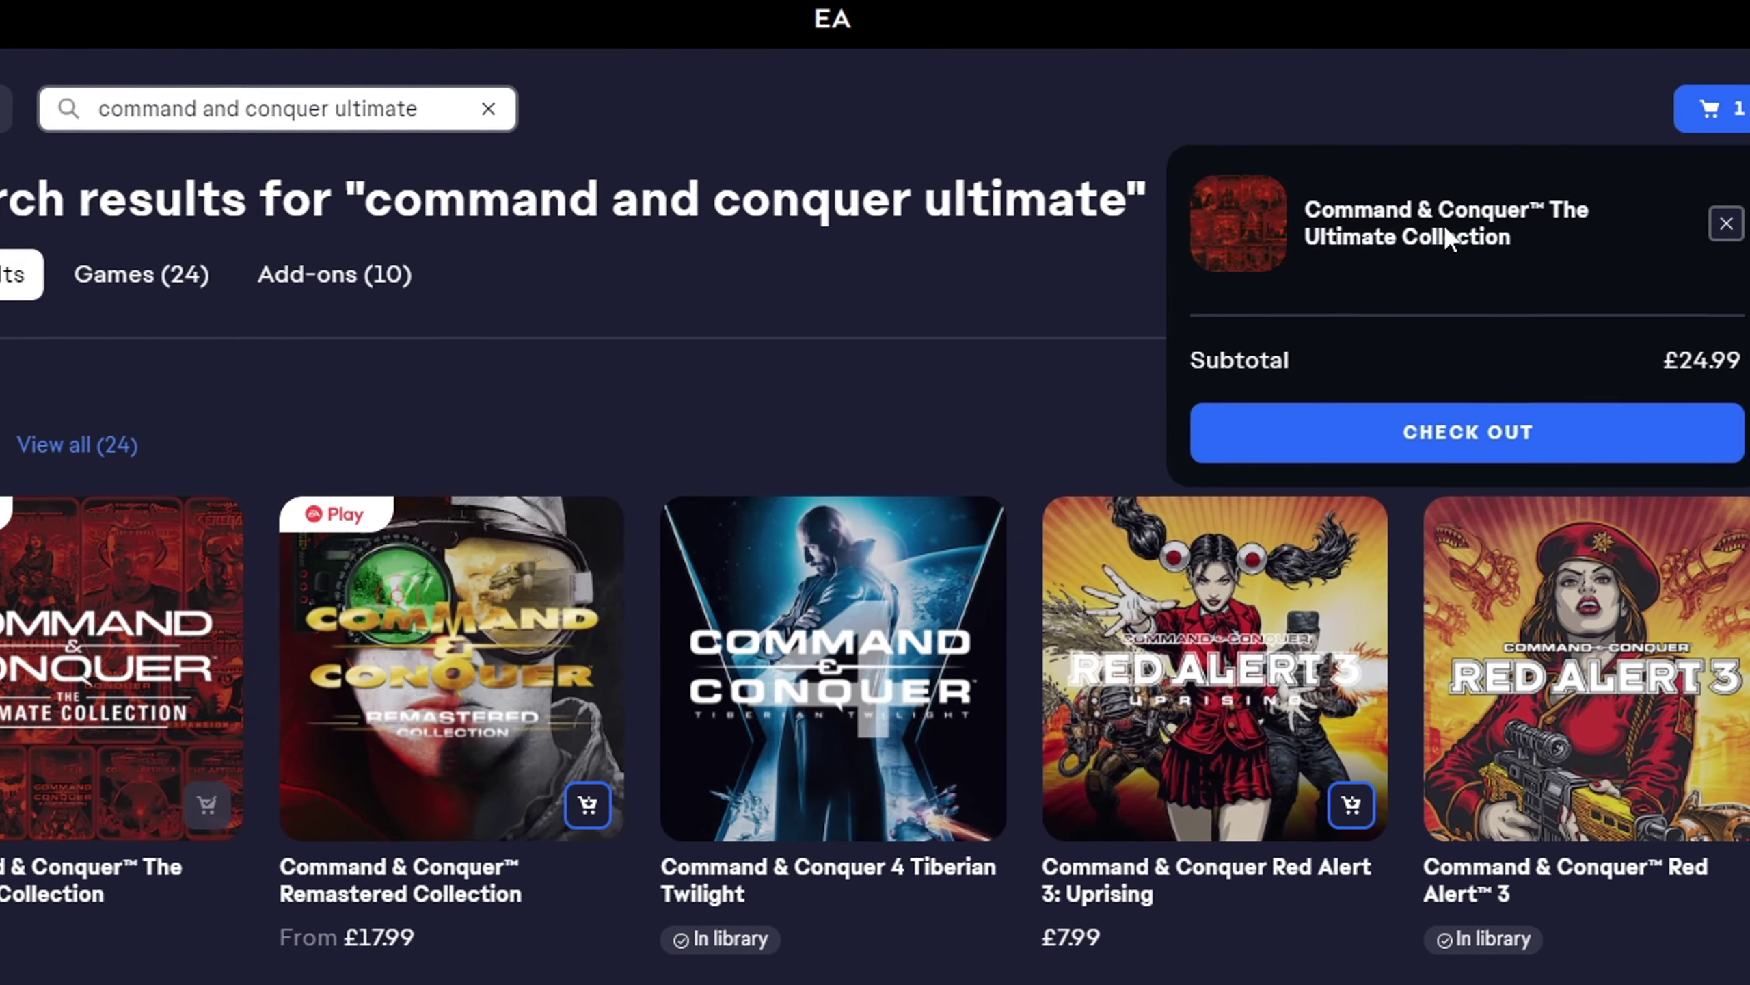
click(1502, 434)
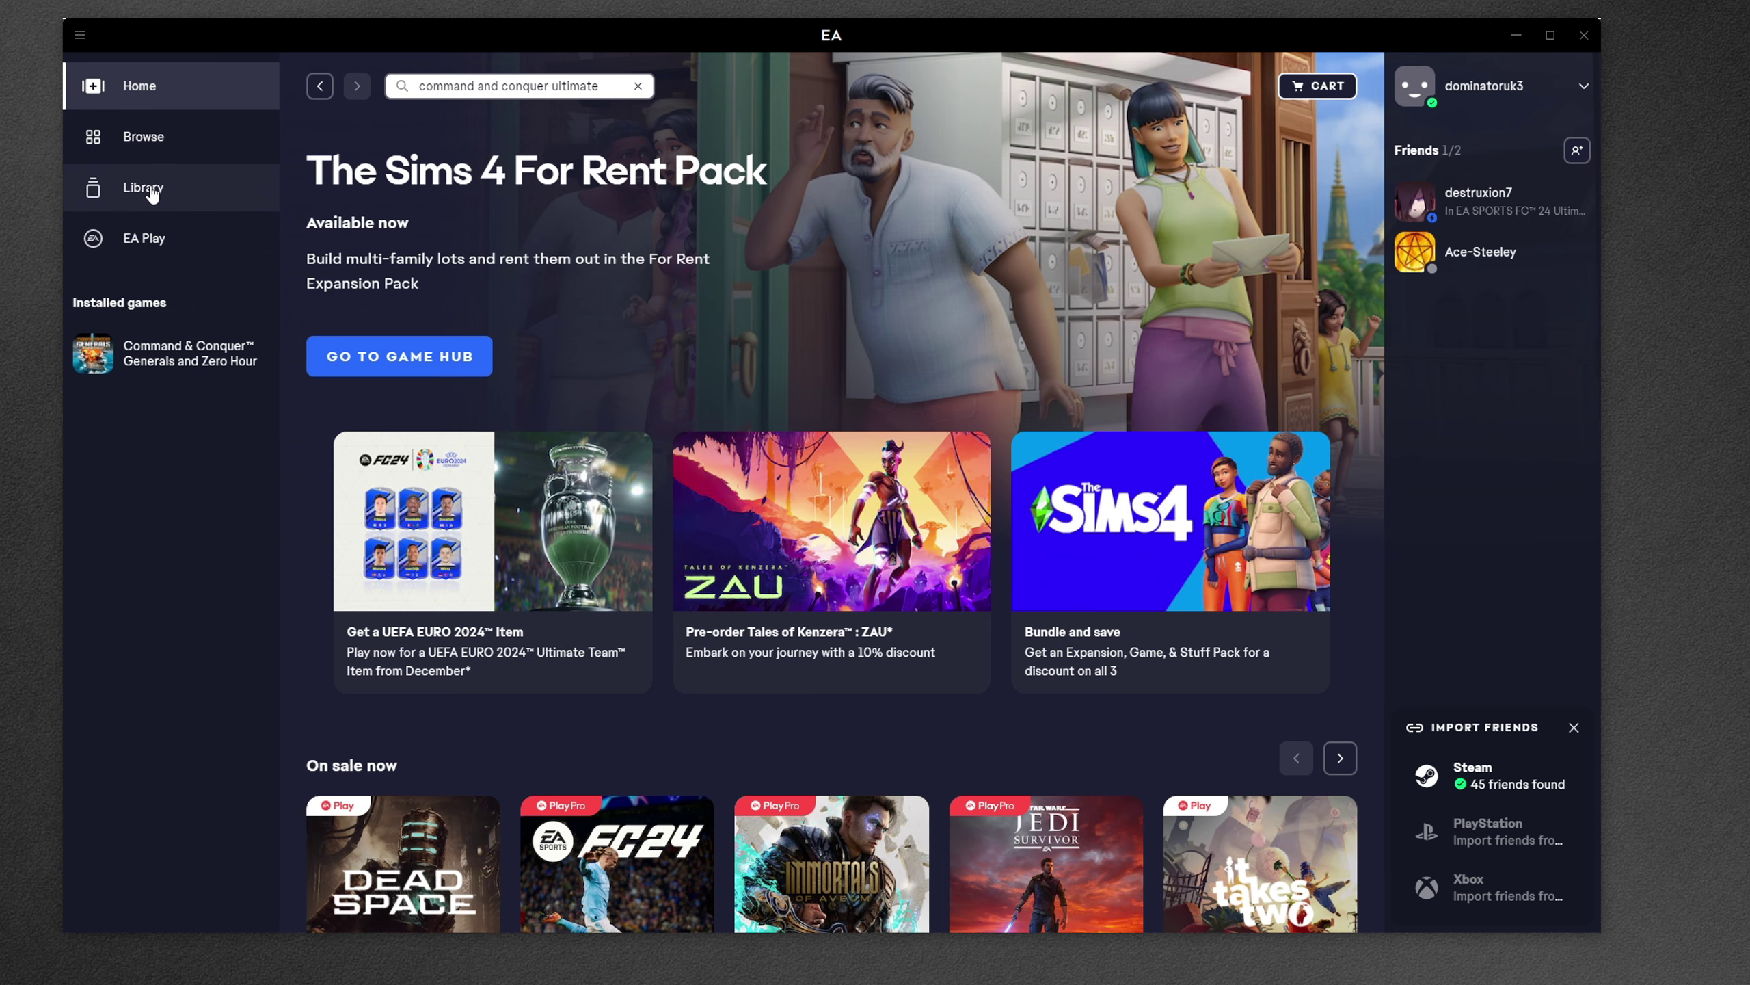
Browse the Library's 10 owned titles, starting and then cancelling the Covert Operations download
click(154, 195)
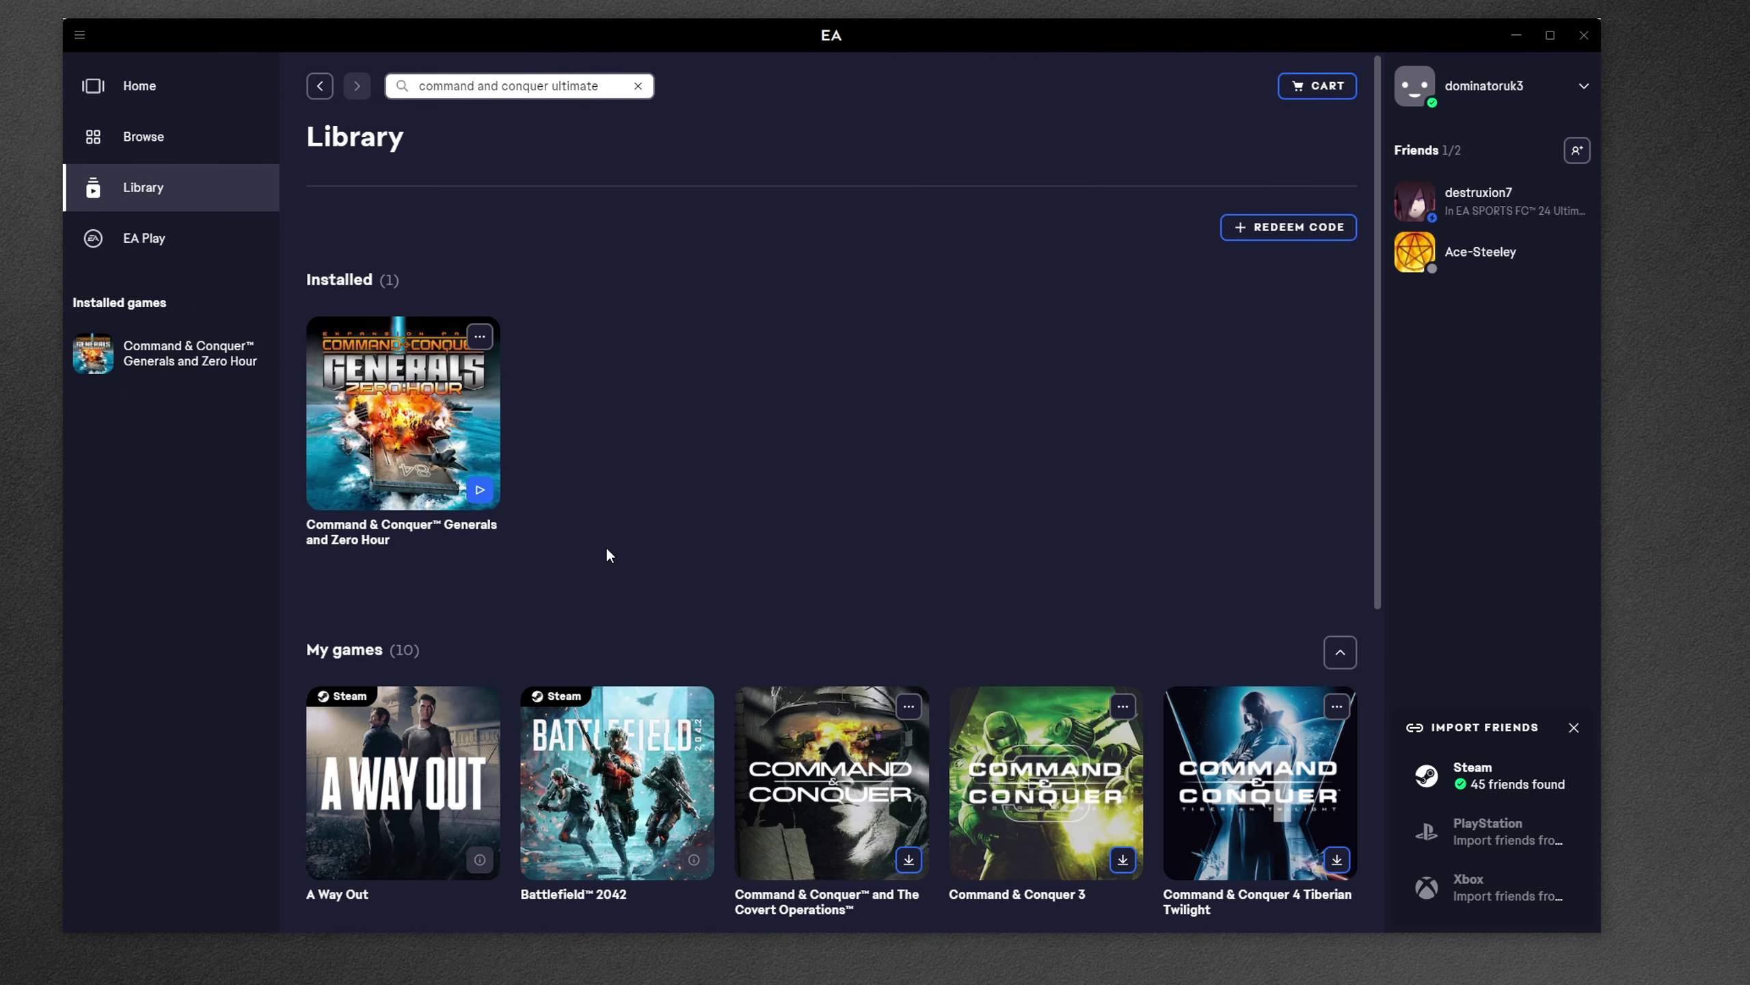
scroll(664, 580, down, 3)
scroll(674, 564, down, 1)
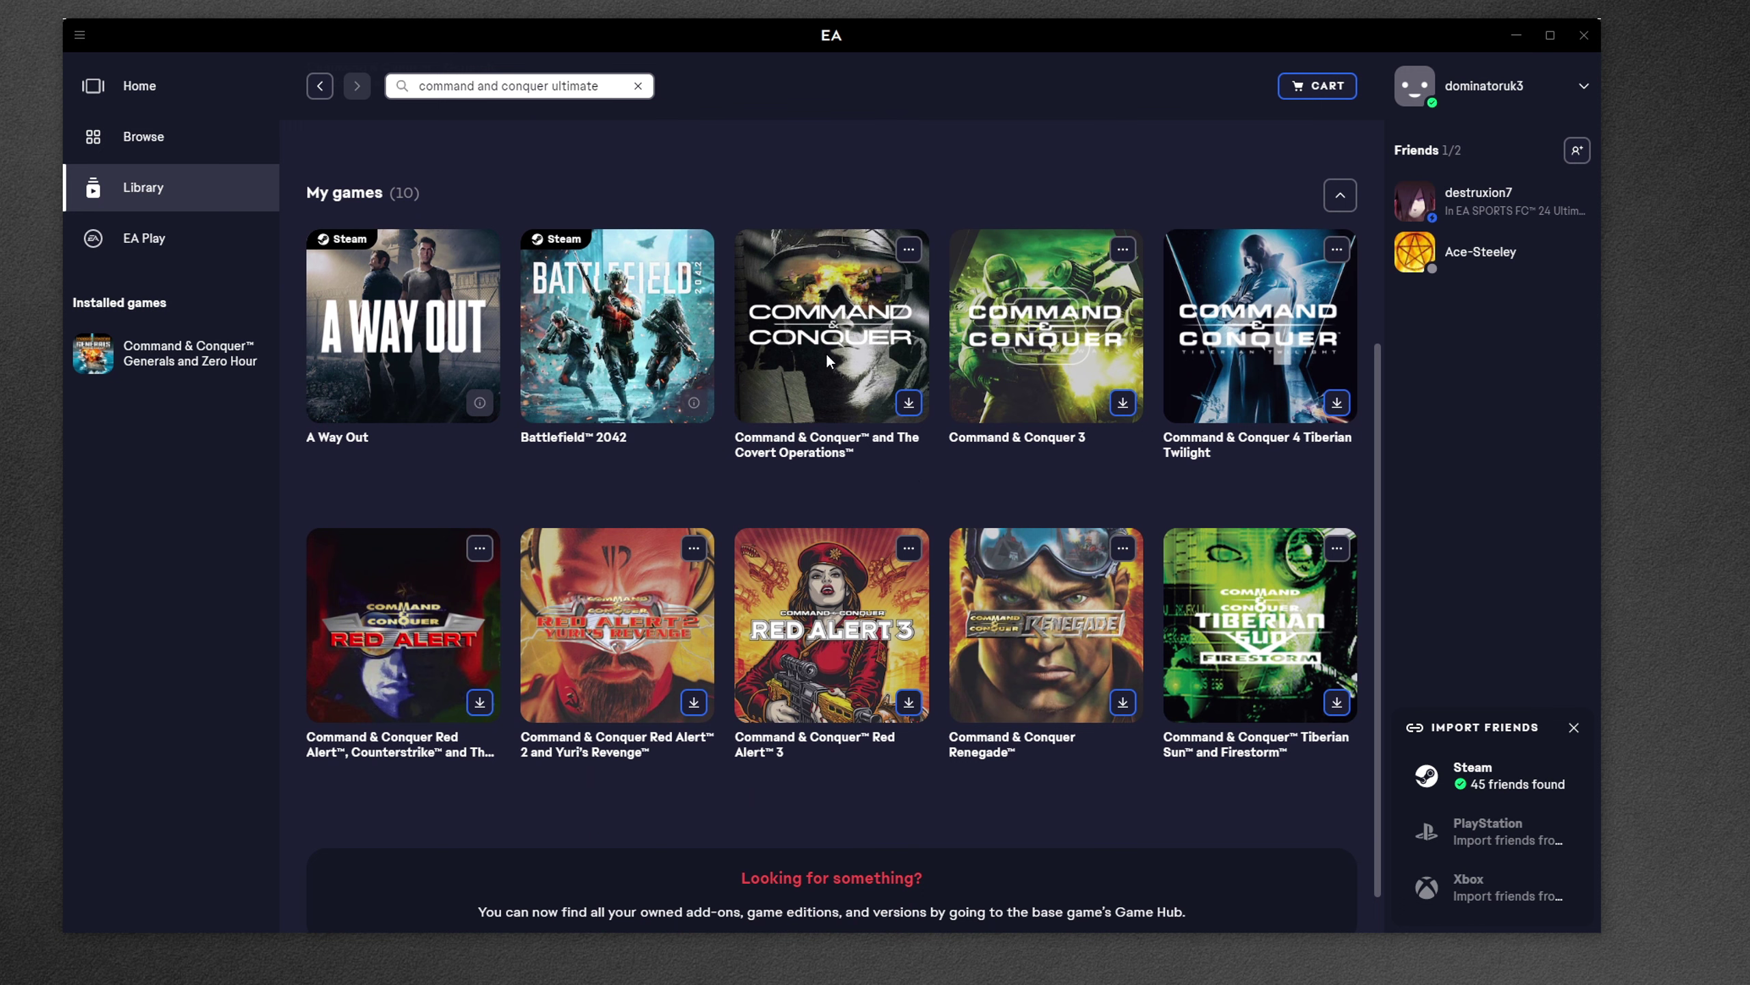
click(908, 404)
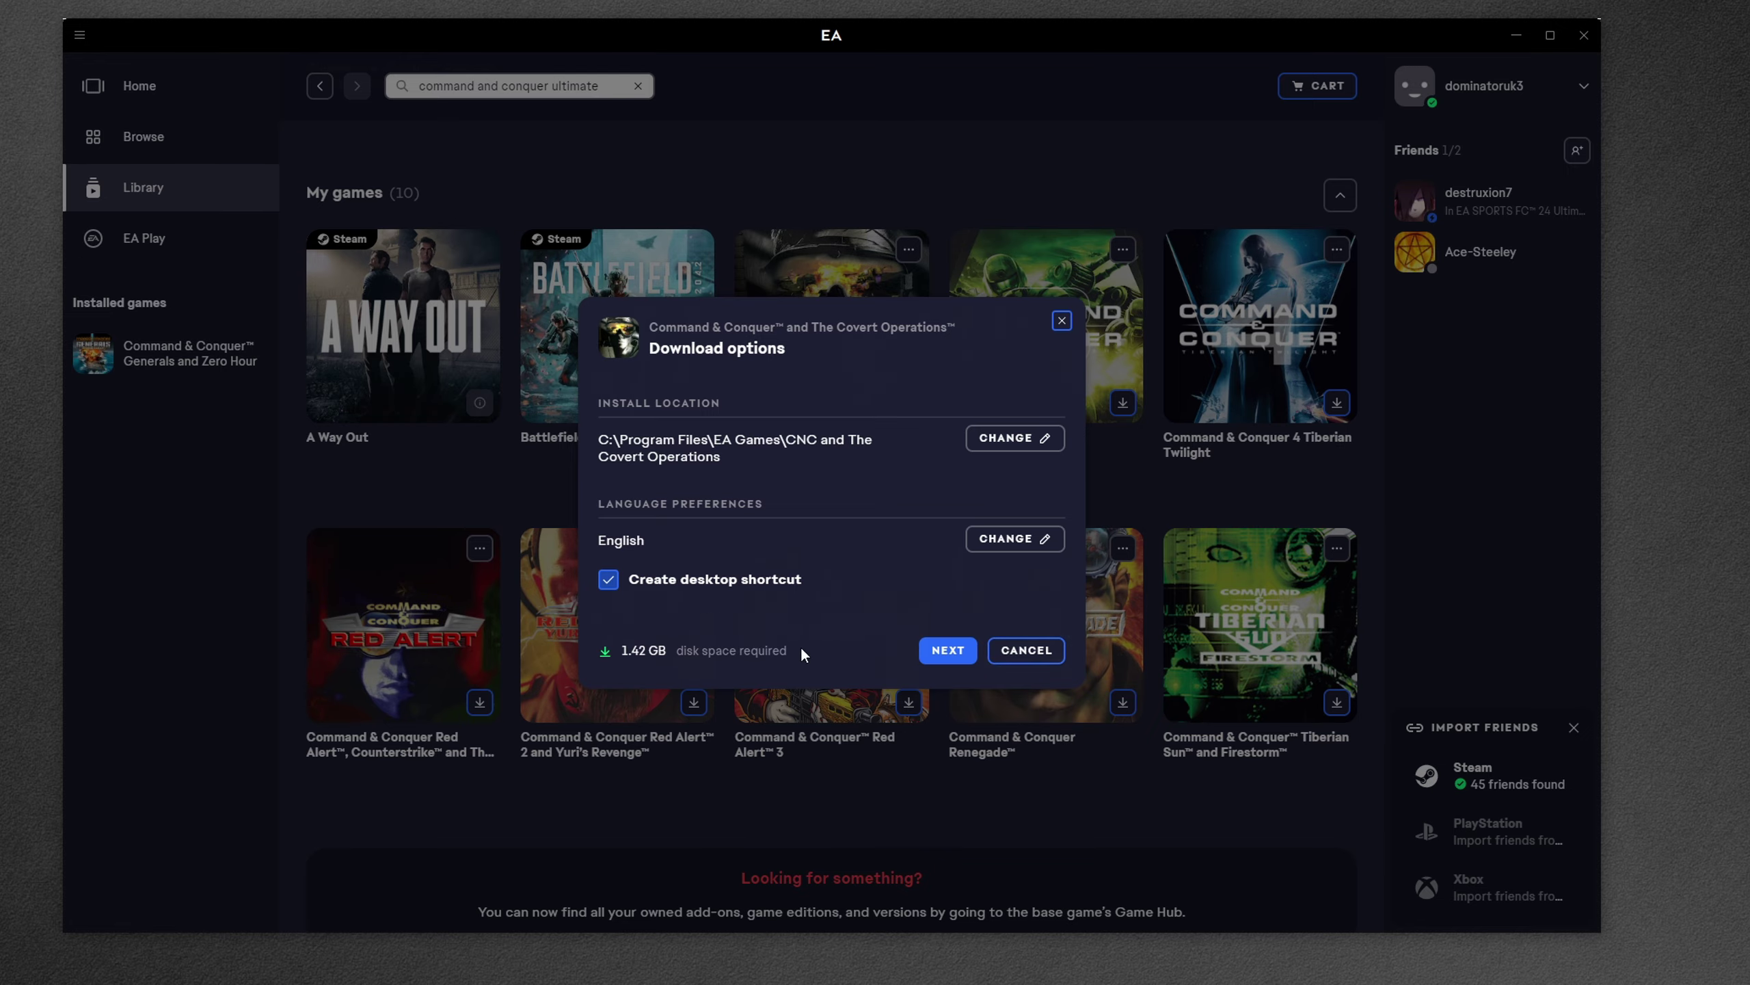
click(1025, 650)
scroll(760, 457, up, 5)
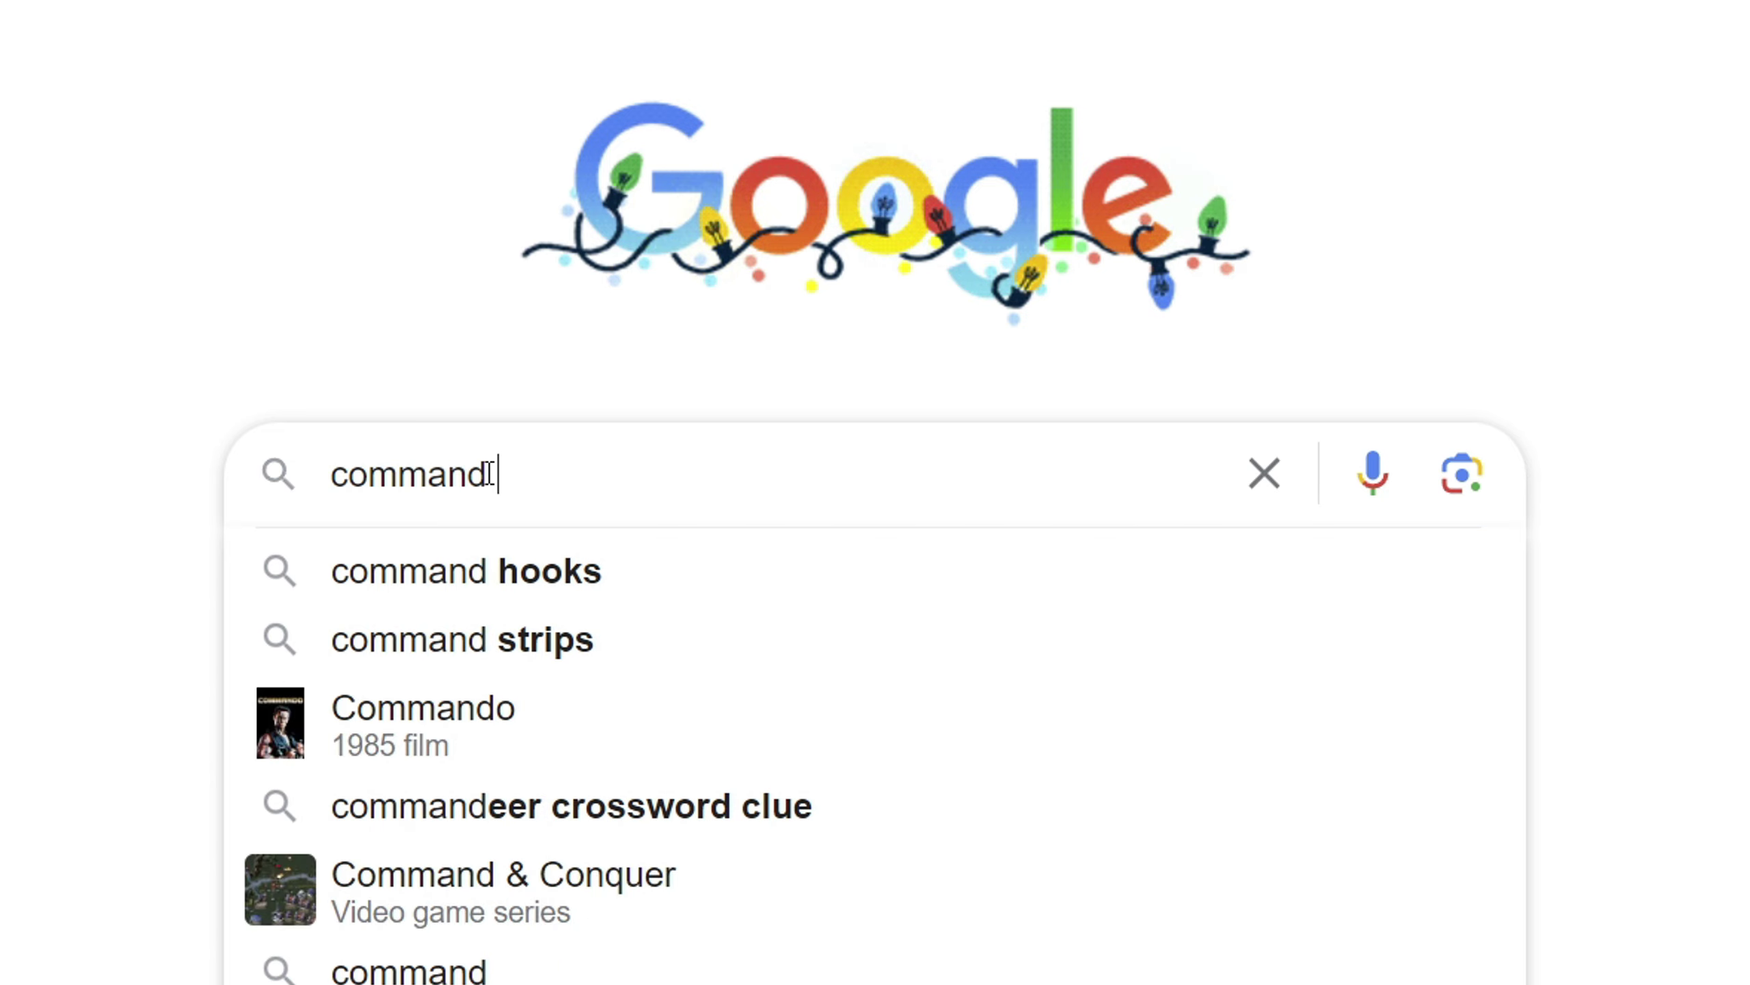
Search Google for 'command and conquer ultimate collection cd keys' and check the CDKeys listing's out-of-stock notice
text(and conquer)
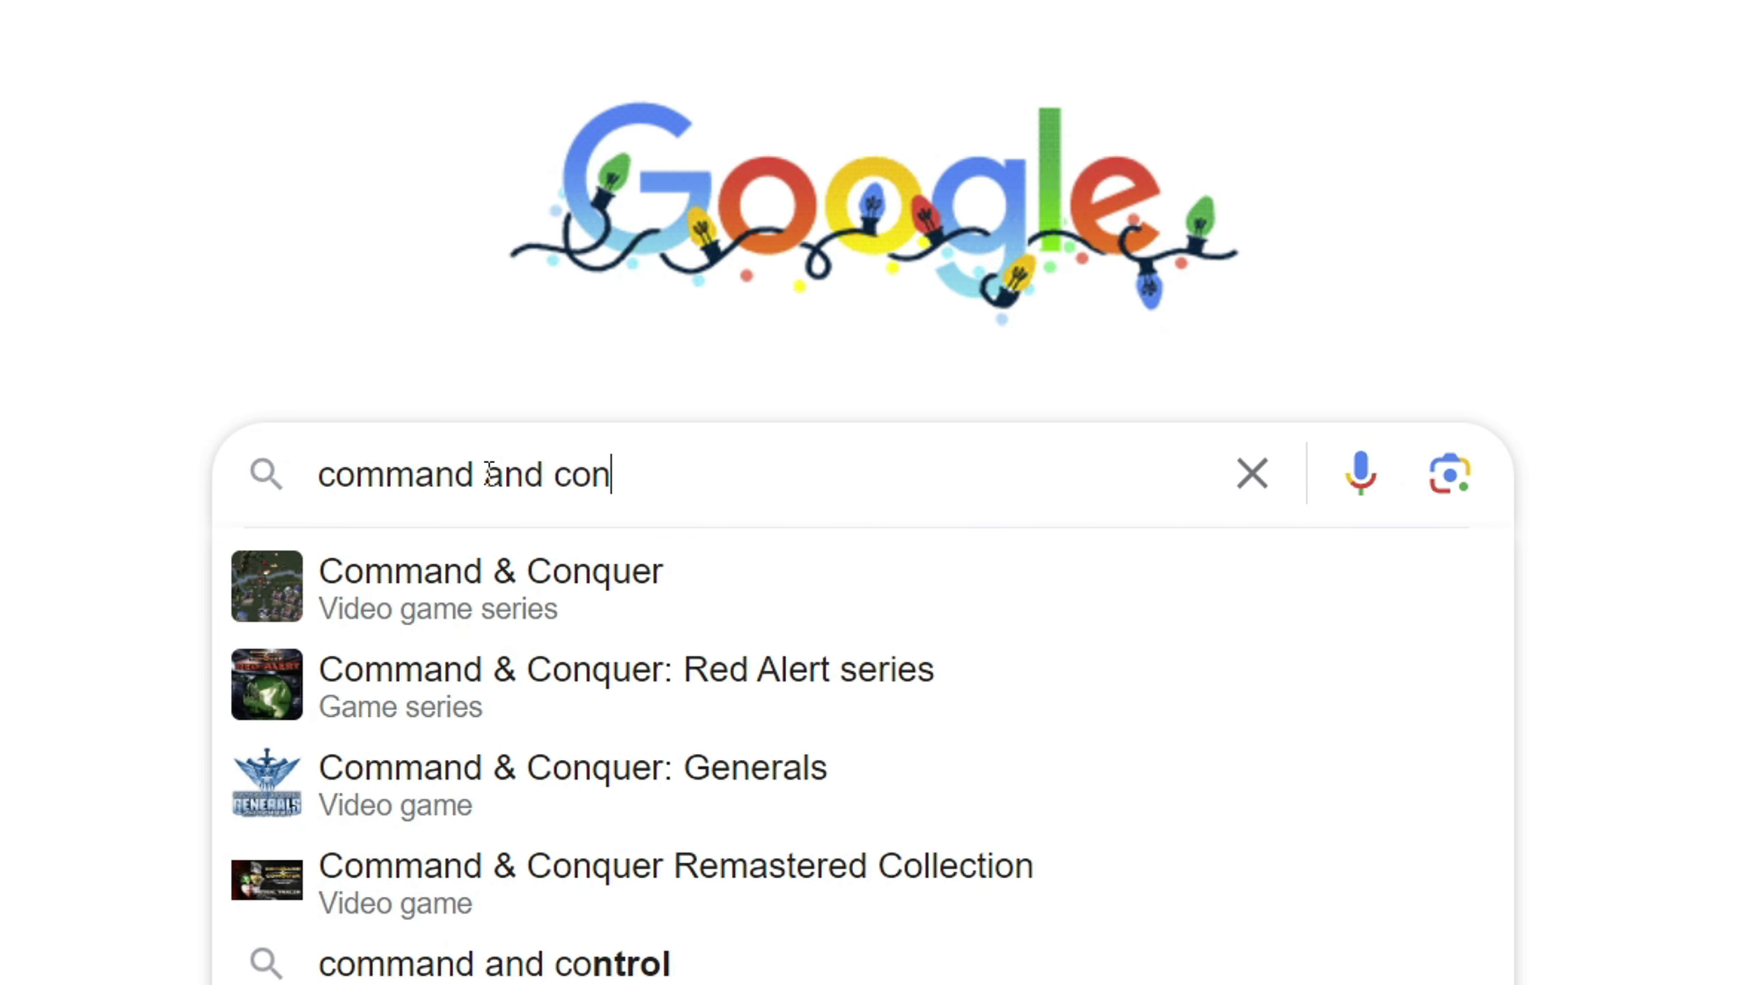
text( ultimate collection)
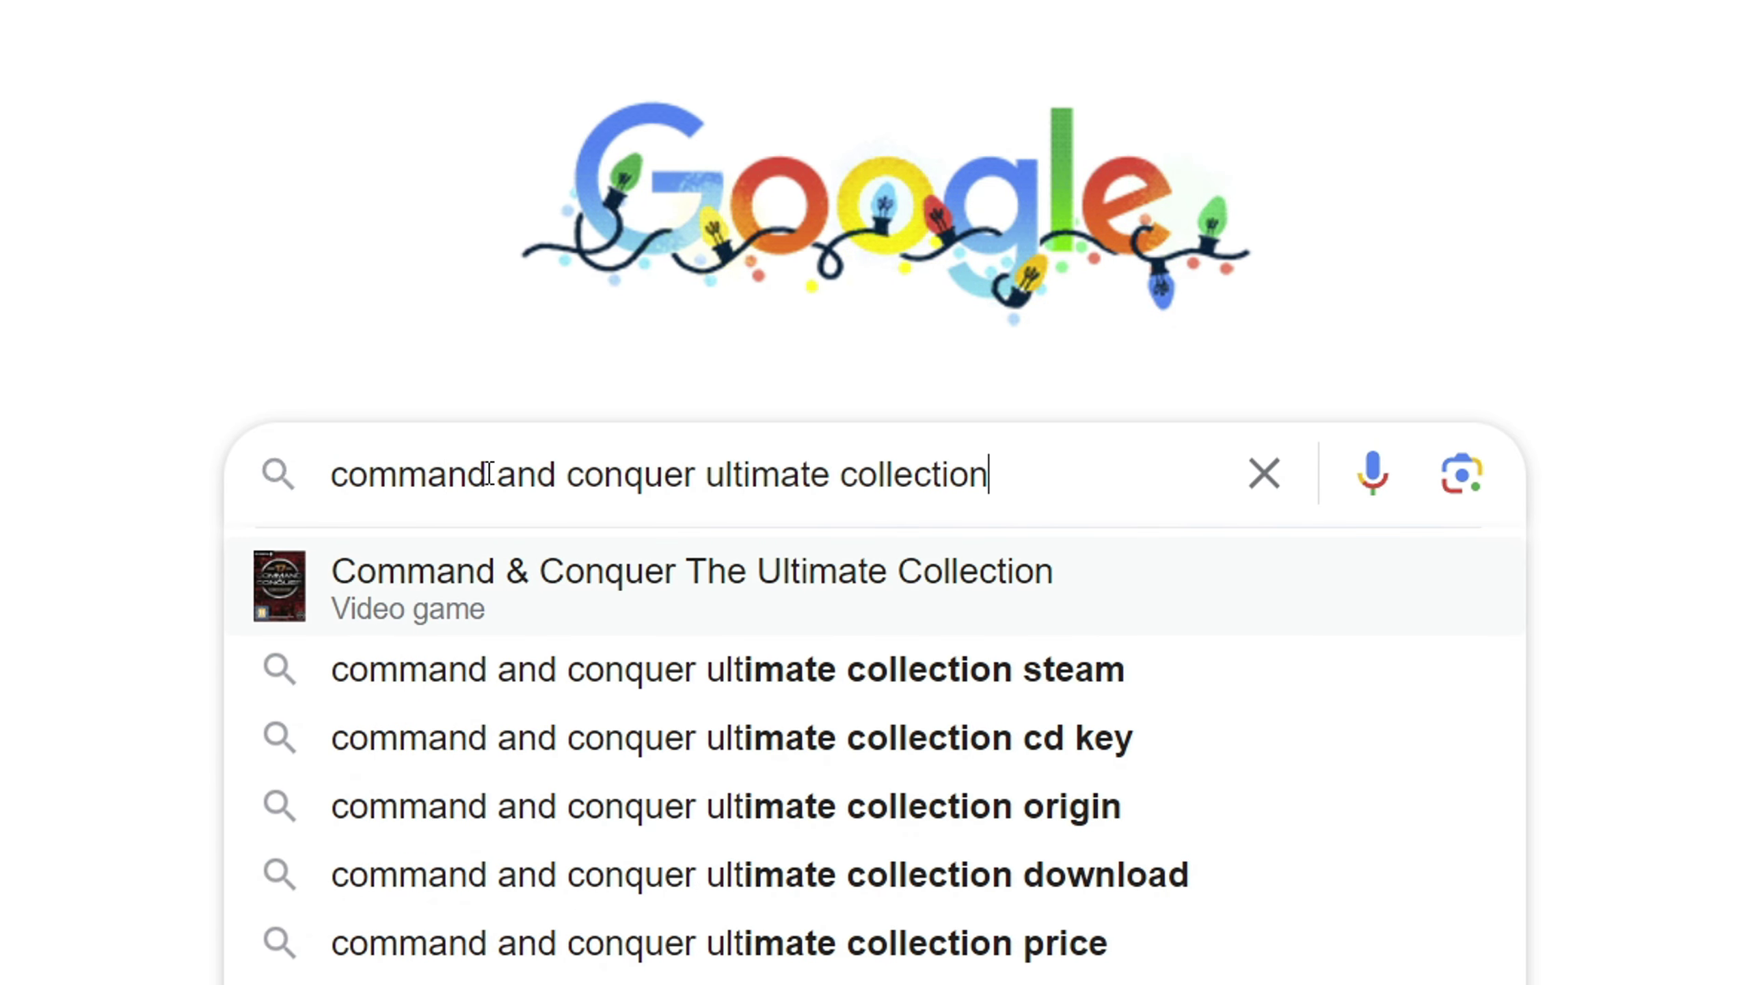
text( cd keys)
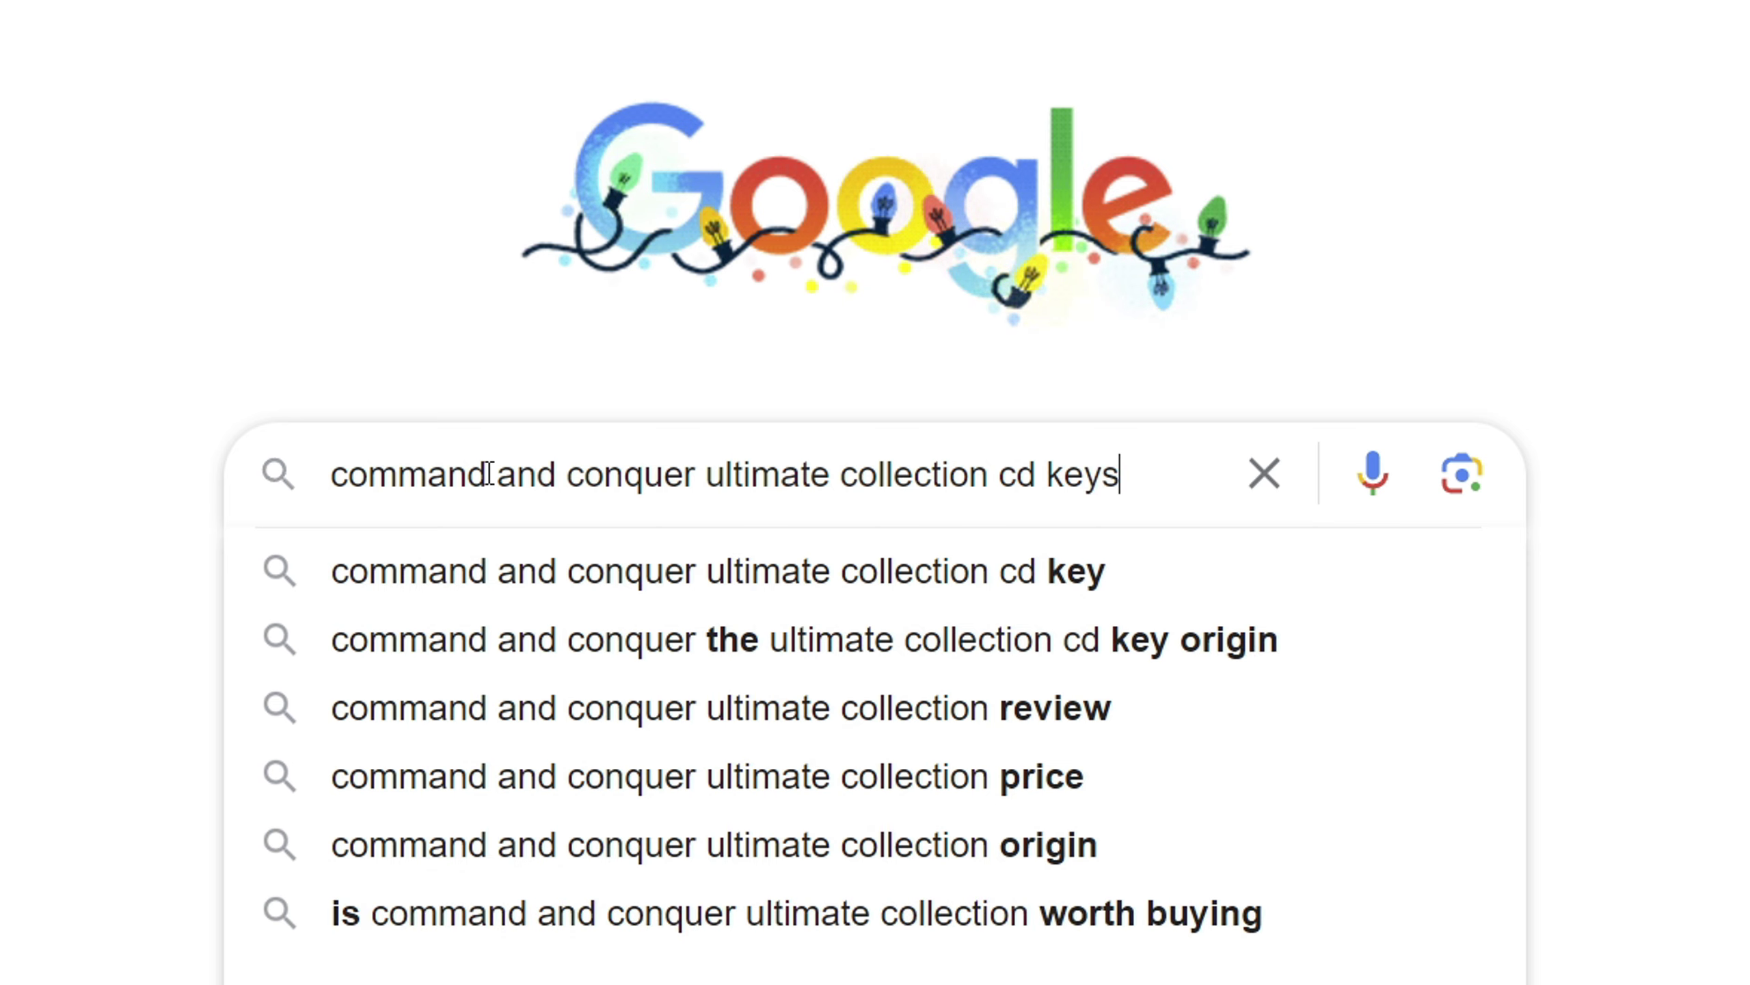
key(Return)
scroll(917, 547, down, 1)
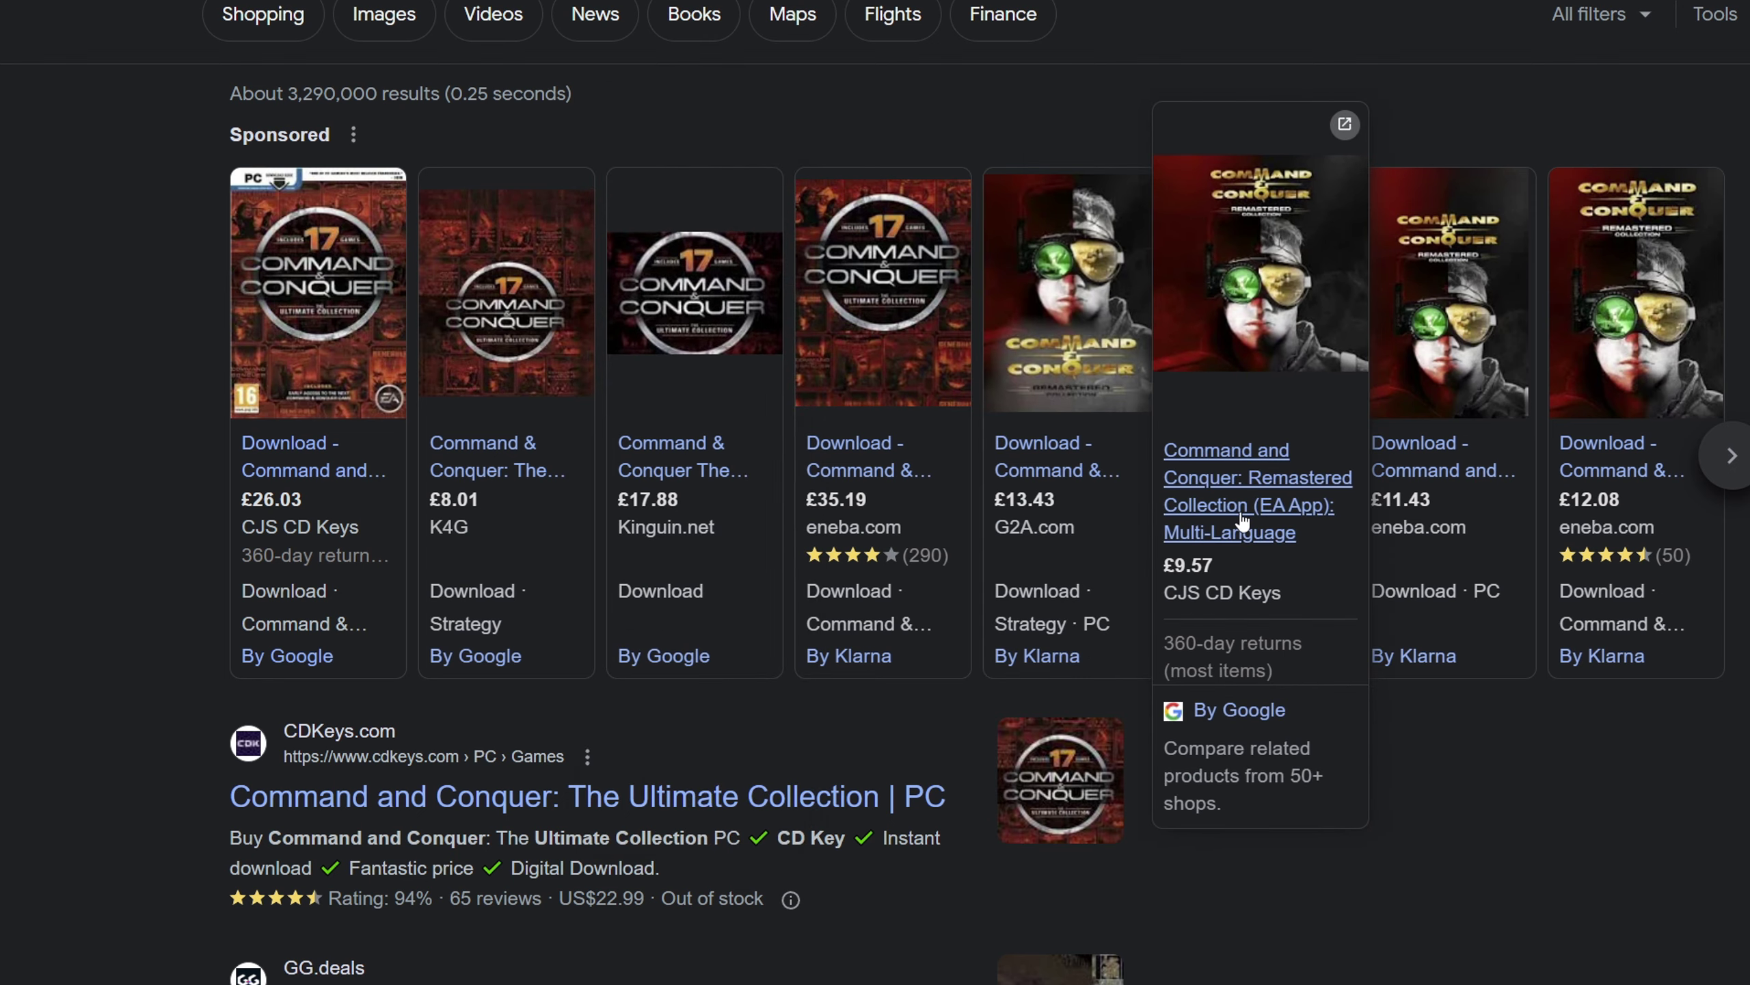
scroll(1596, 506, down, 1)
scroll(807, 599, down, 5)
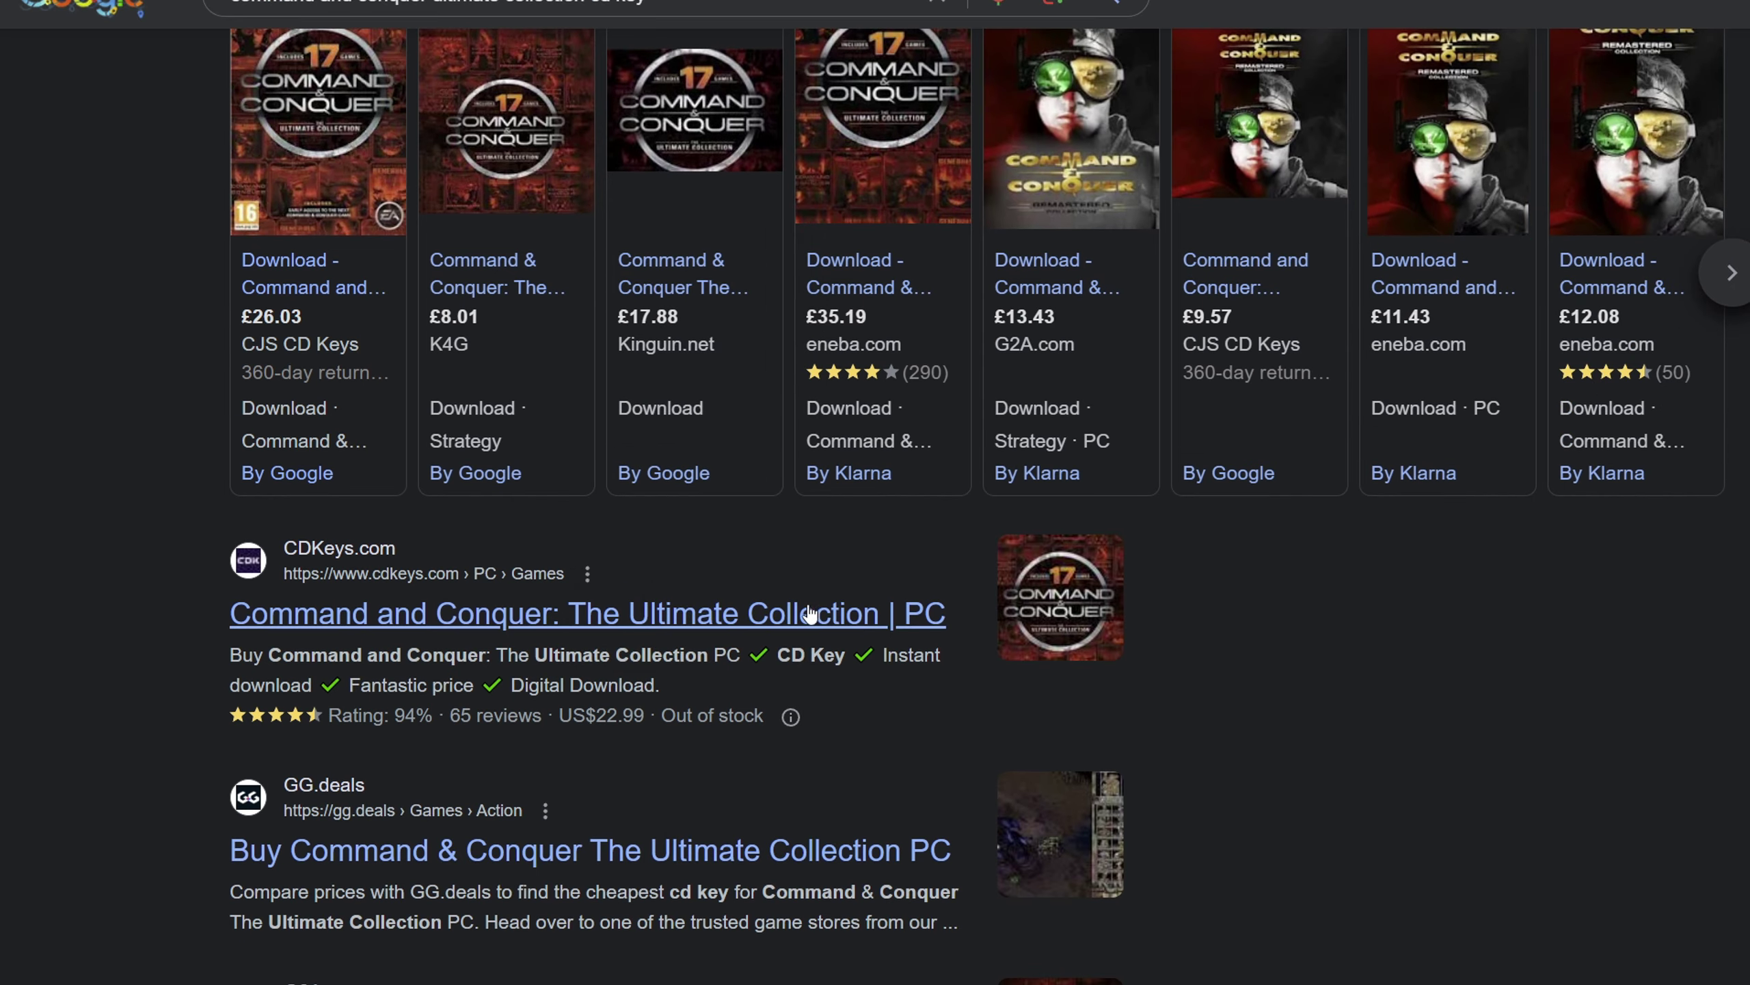
scroll(535, 728, down, 2)
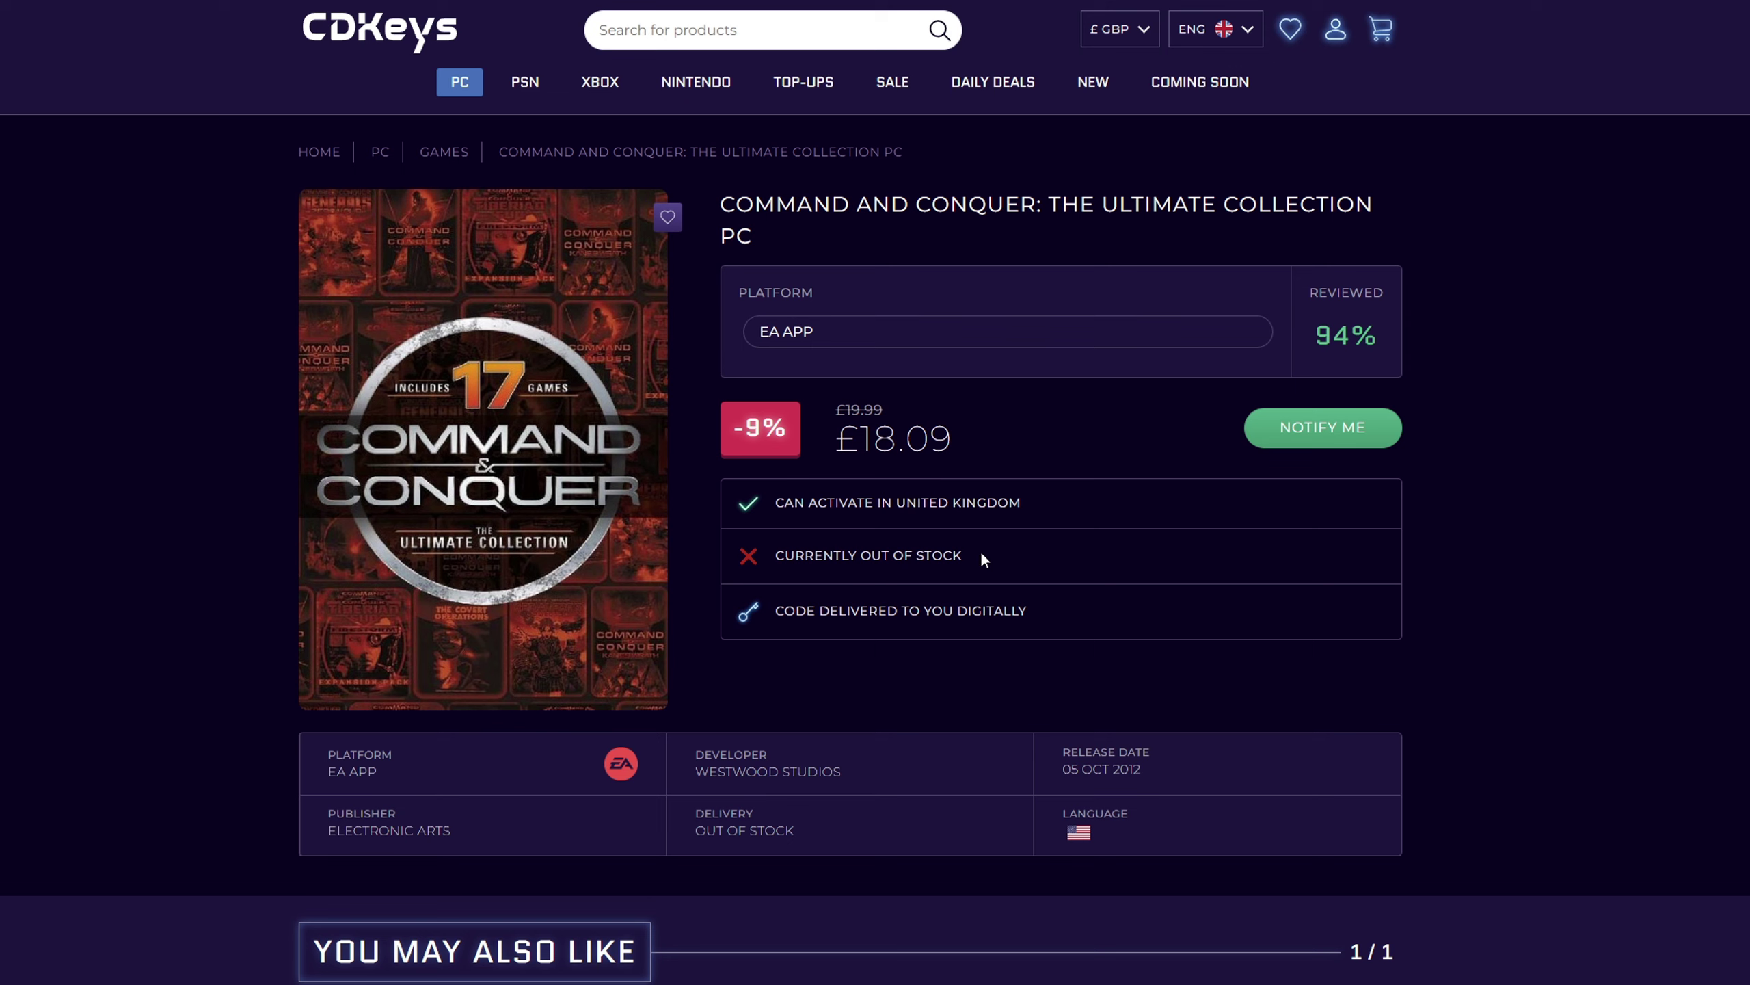
drag(982, 556, 817, 560)
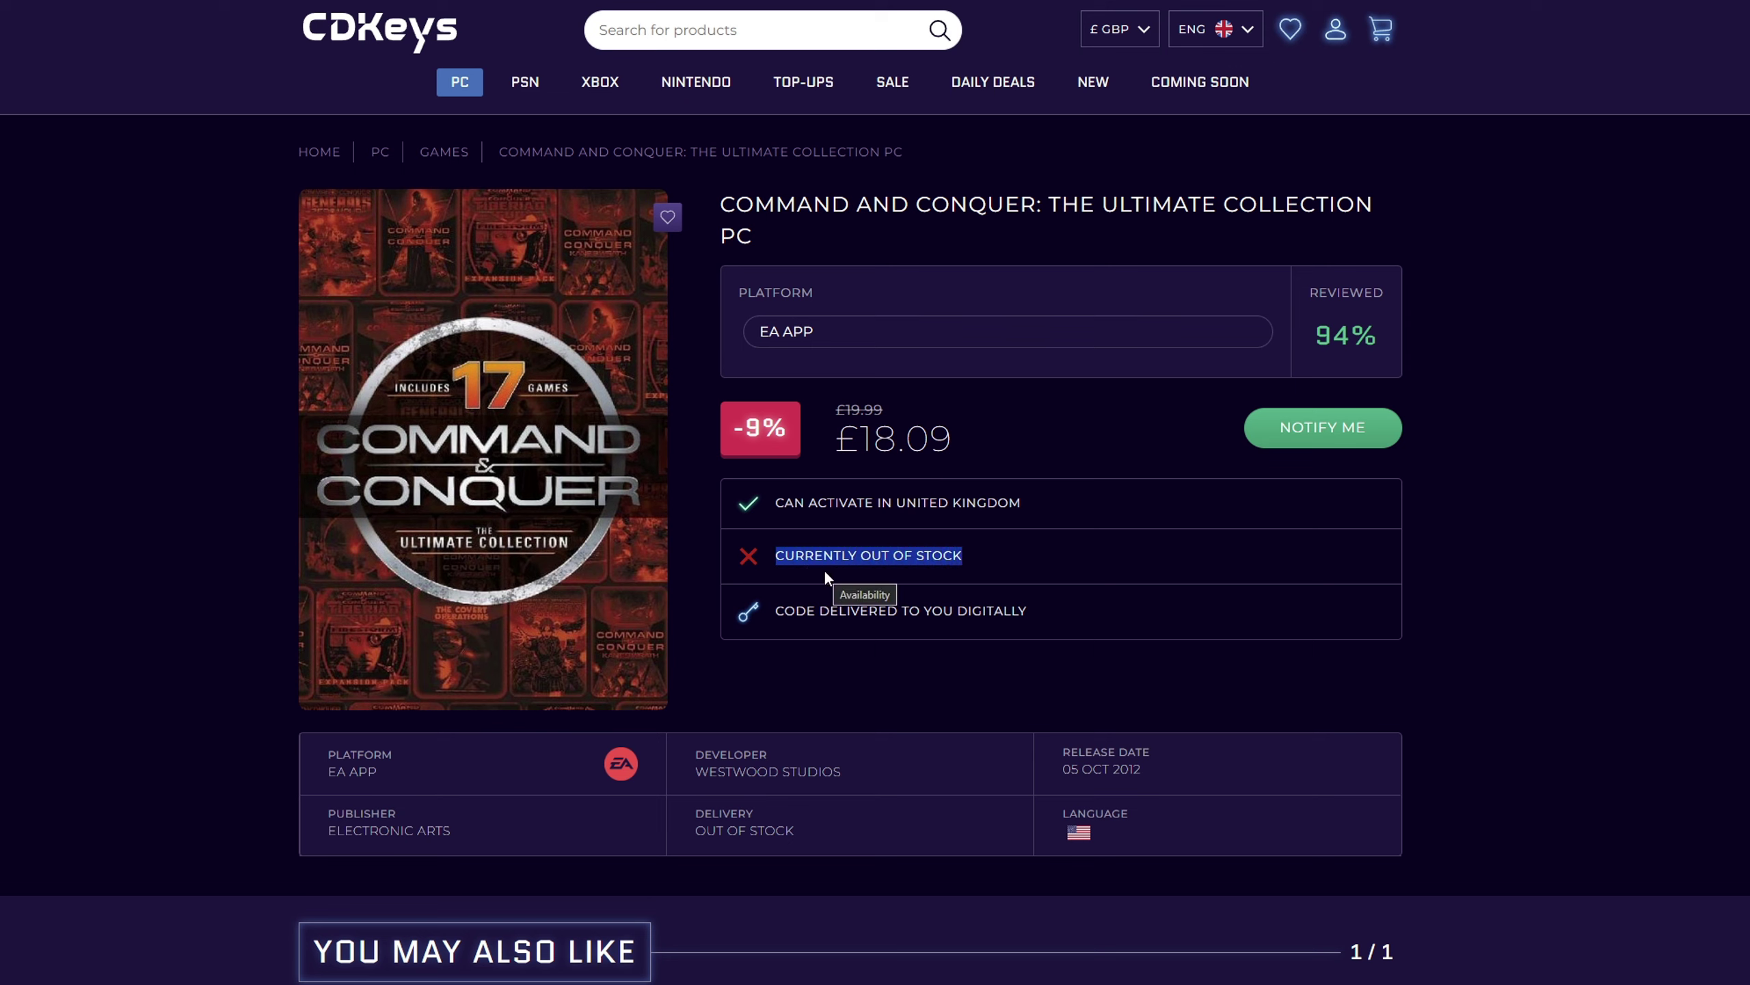
click(824, 570)
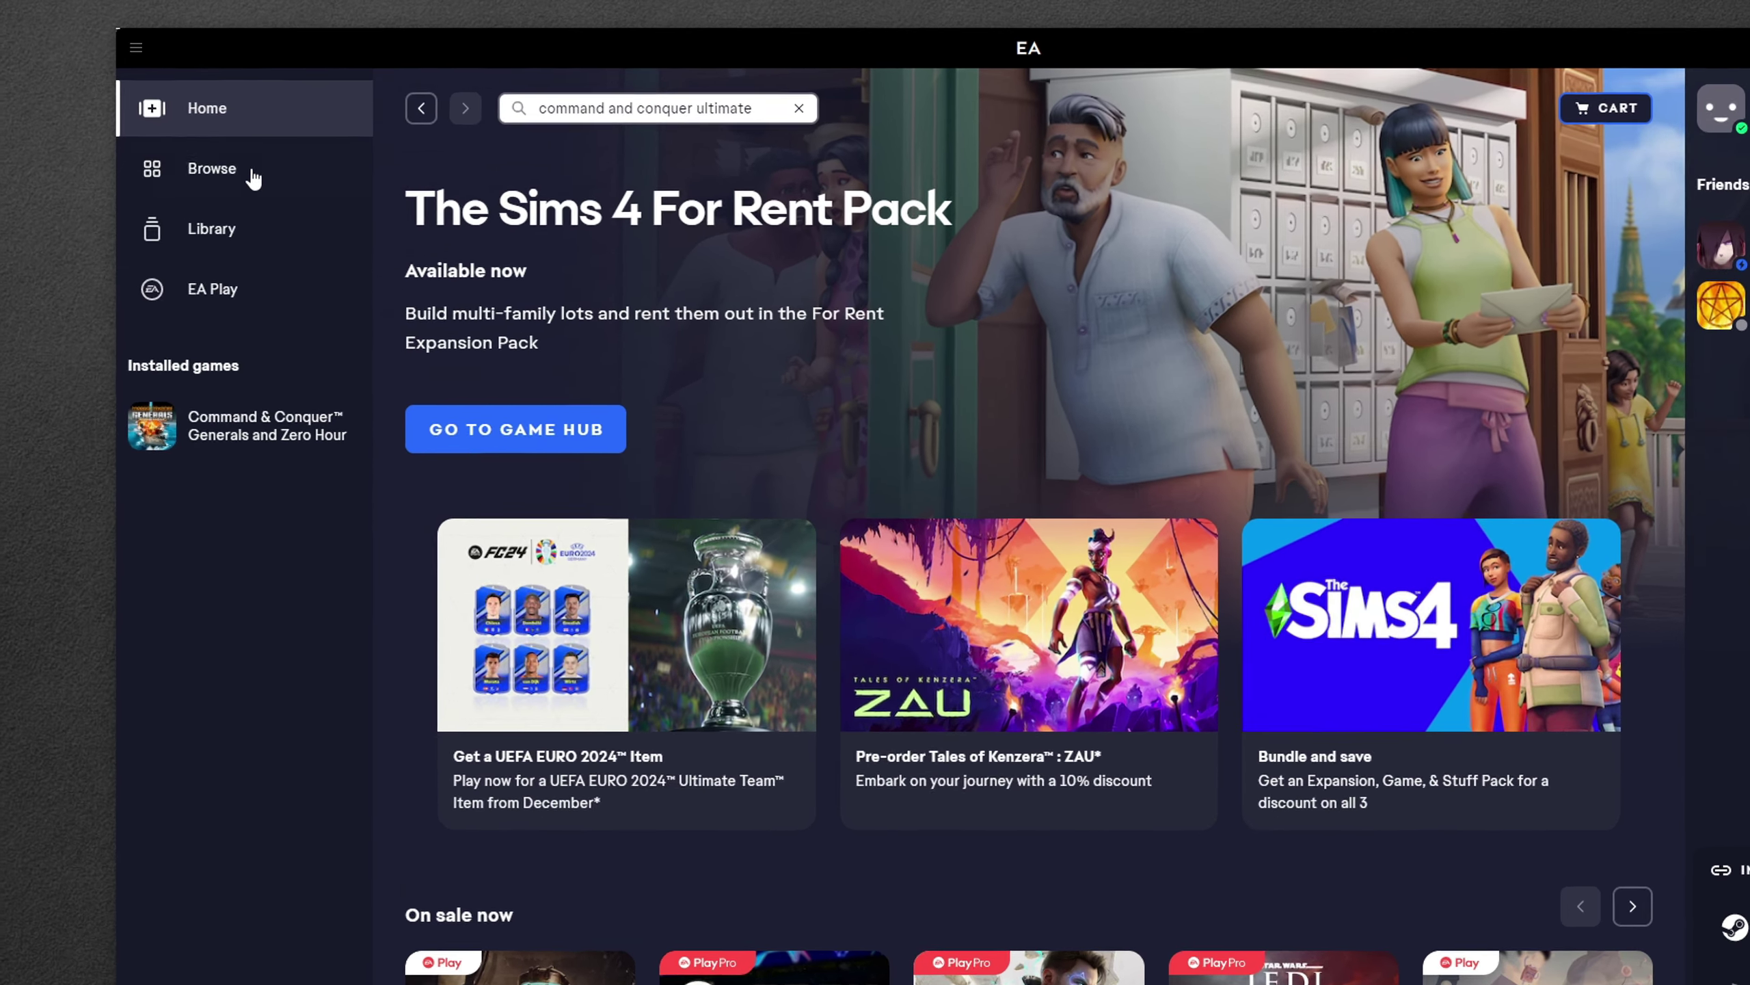
Dismiss the Redeem a code dialog and launch Generals and Zero Hour, hitting the DirectX 8.1 error
click(210, 238)
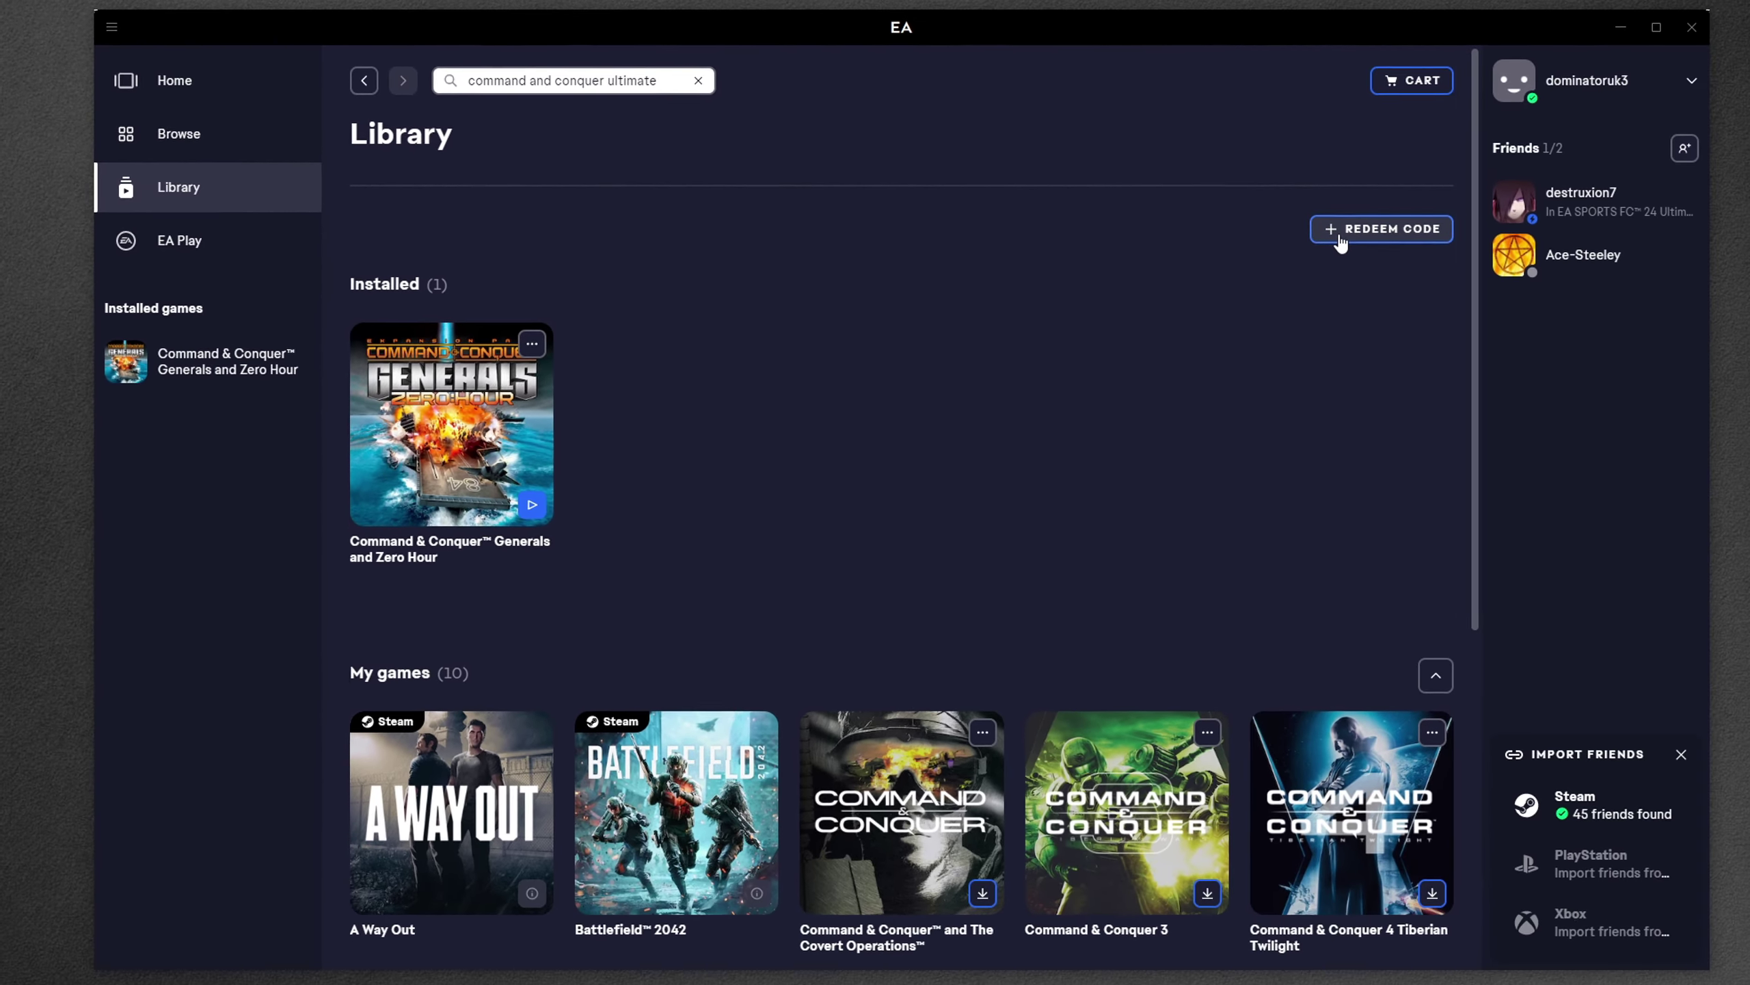
click(1339, 238)
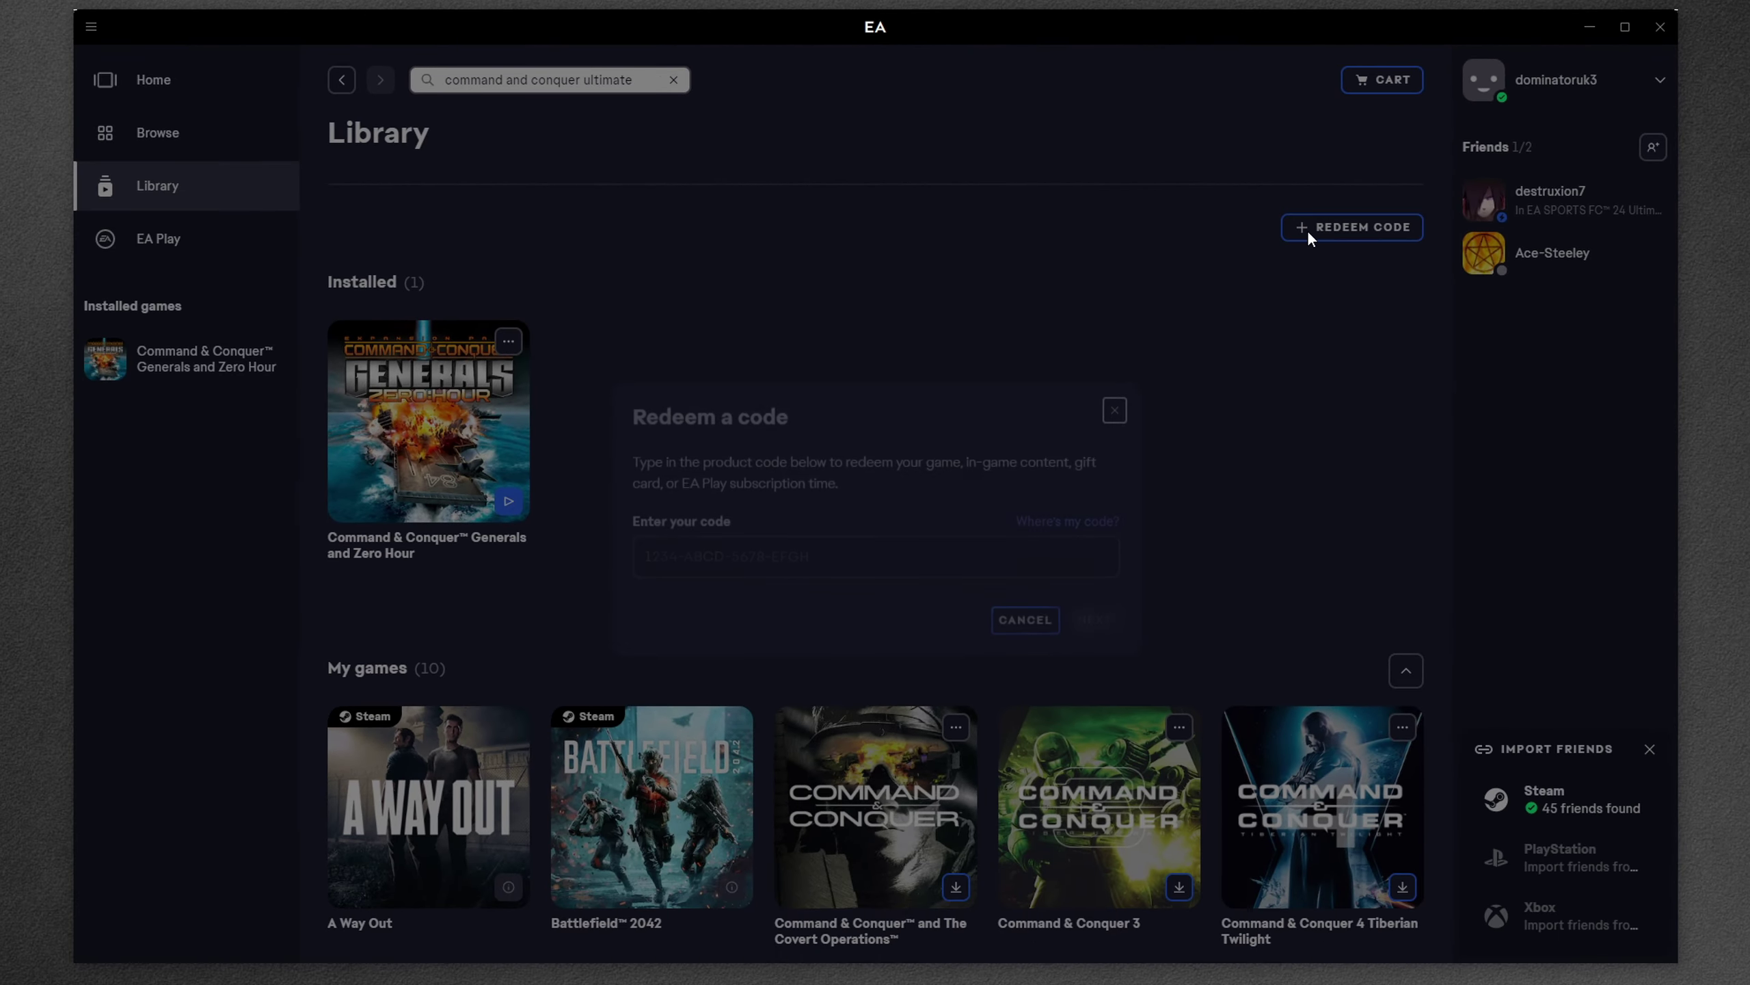
click(770, 544)
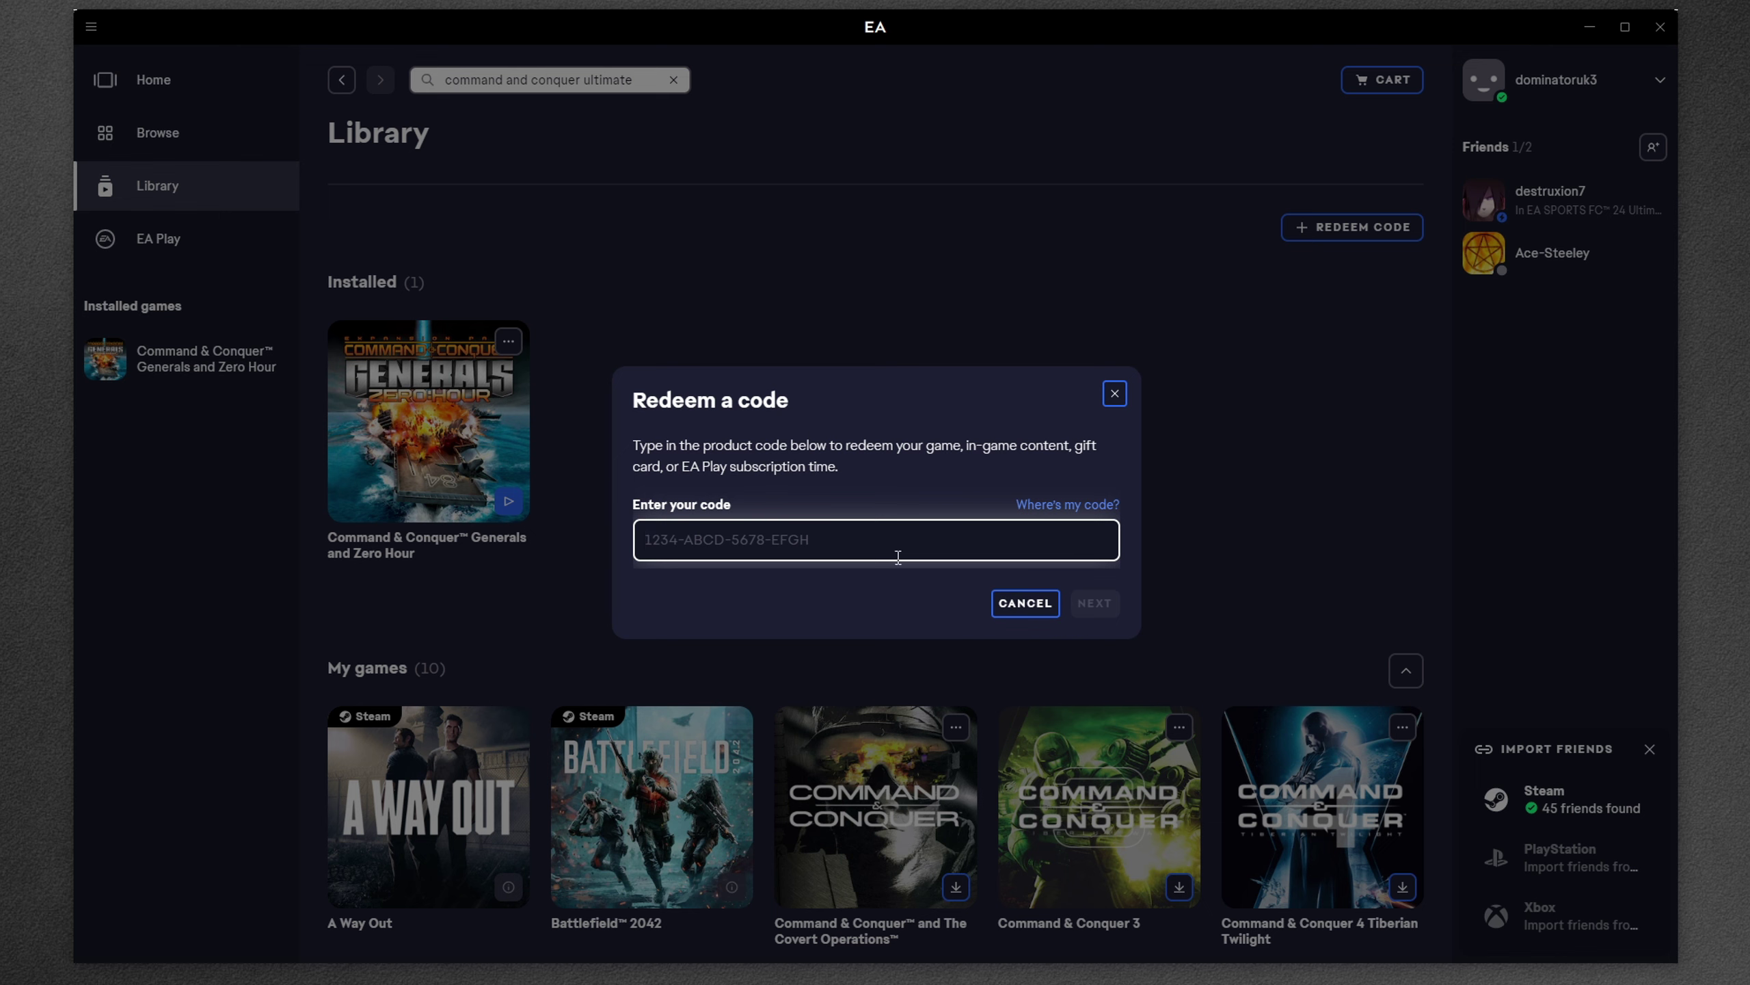
click(1025, 603)
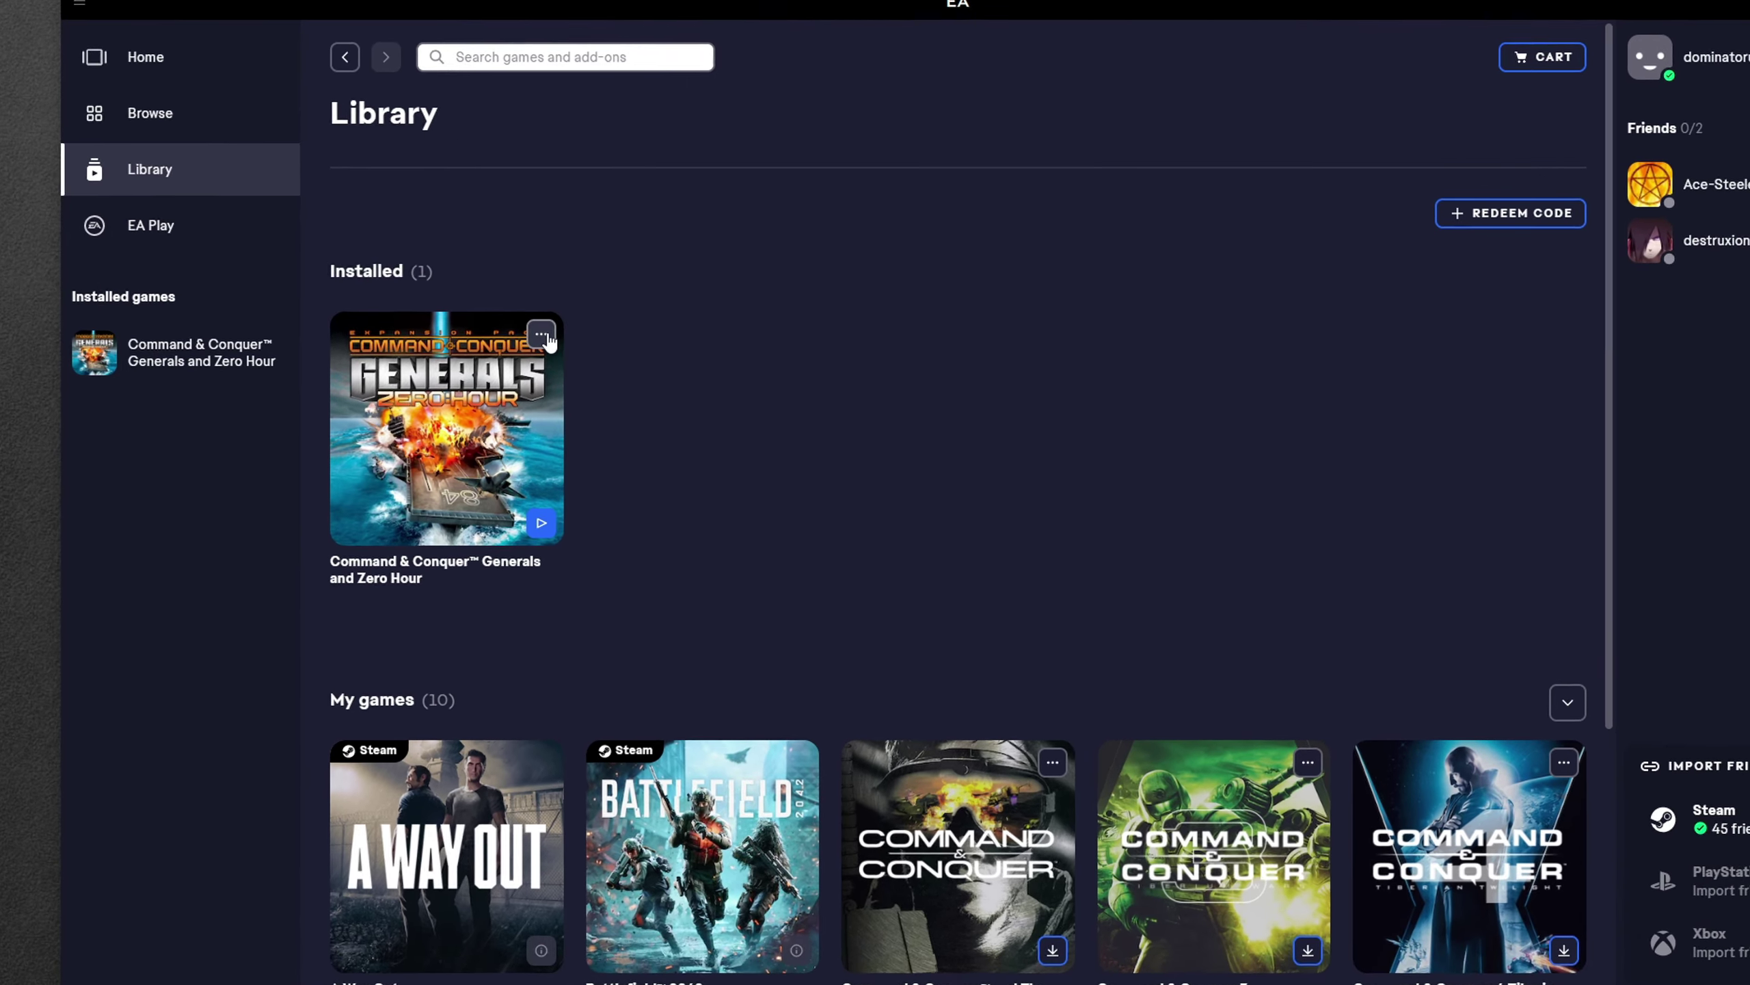
right_click(379, 376)
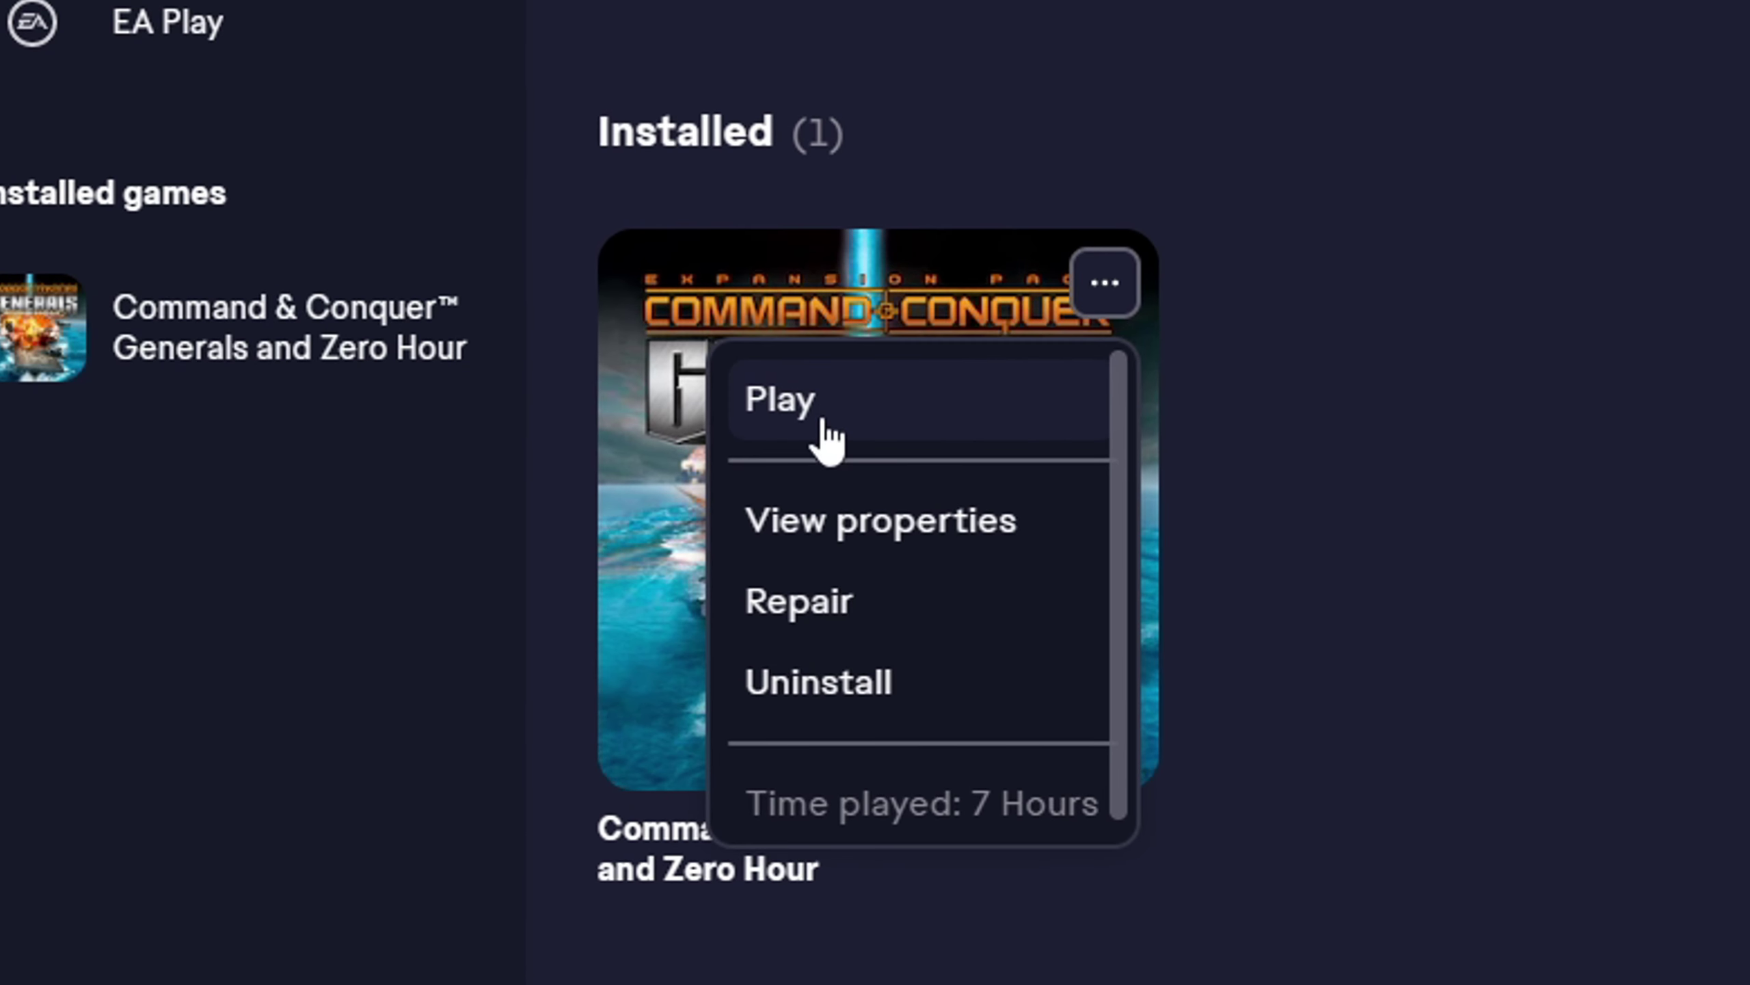
key(Escape)
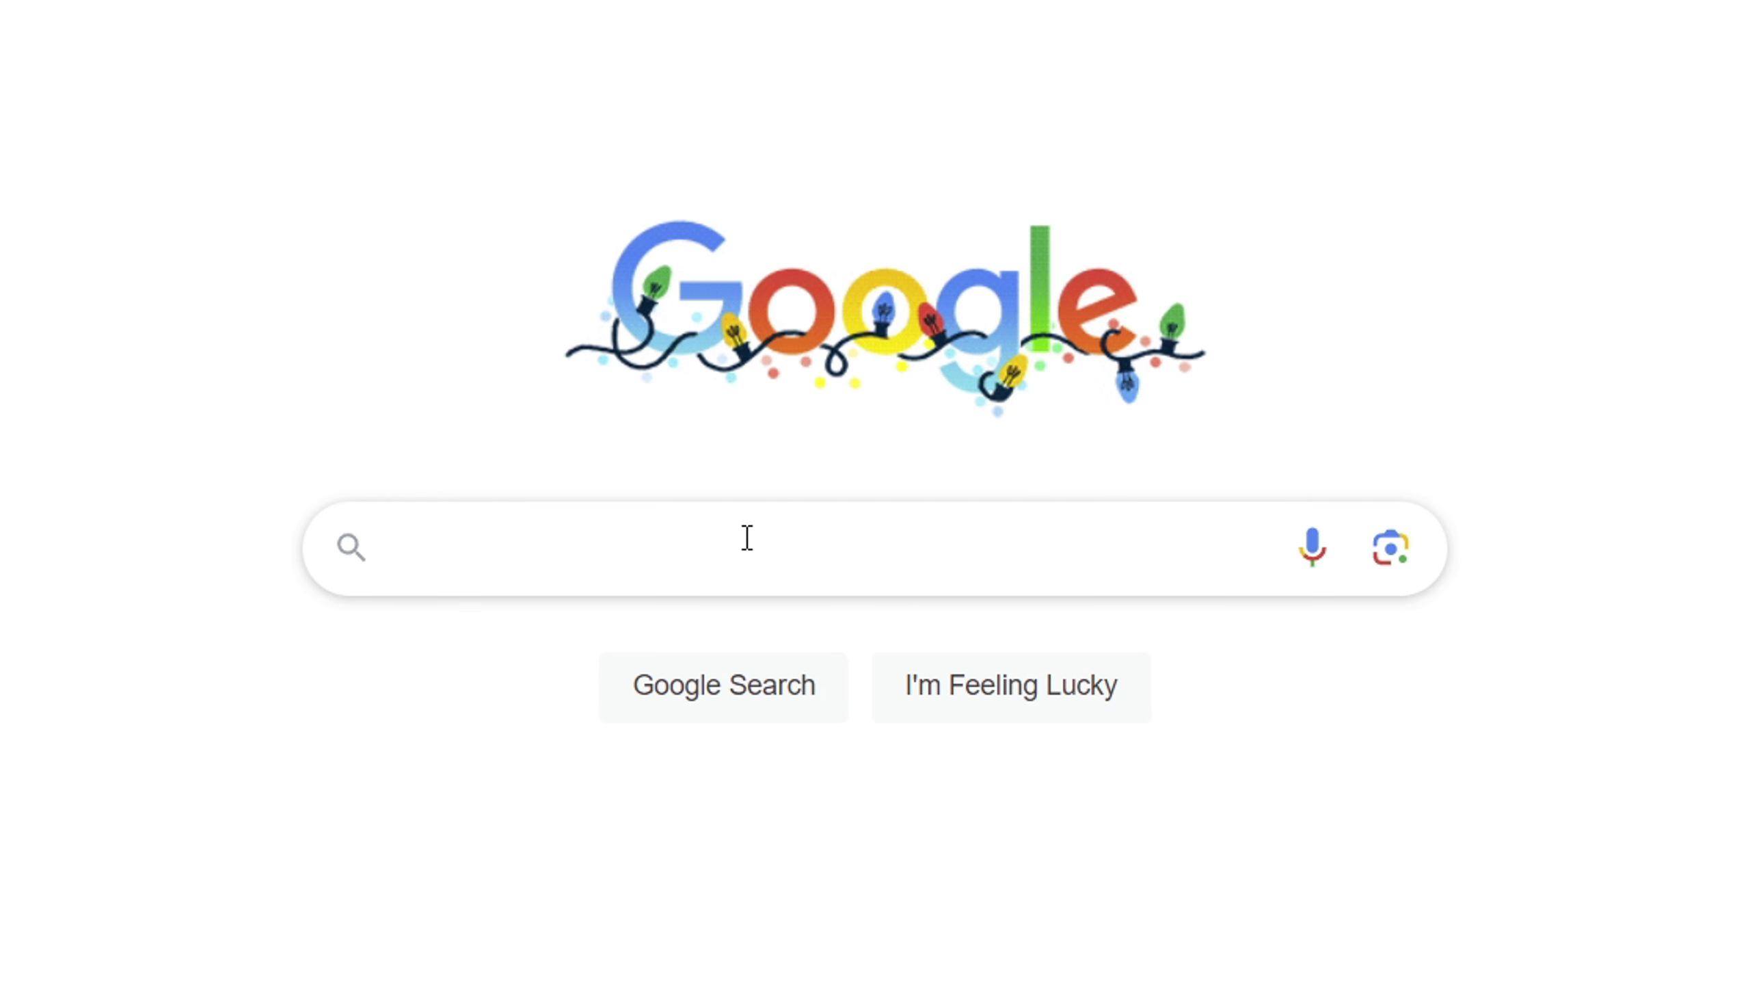
Search Google for 'genpatcher' and download GenPatcher v2.06 directly from Legi.cc
click(711, 533)
text(genp)
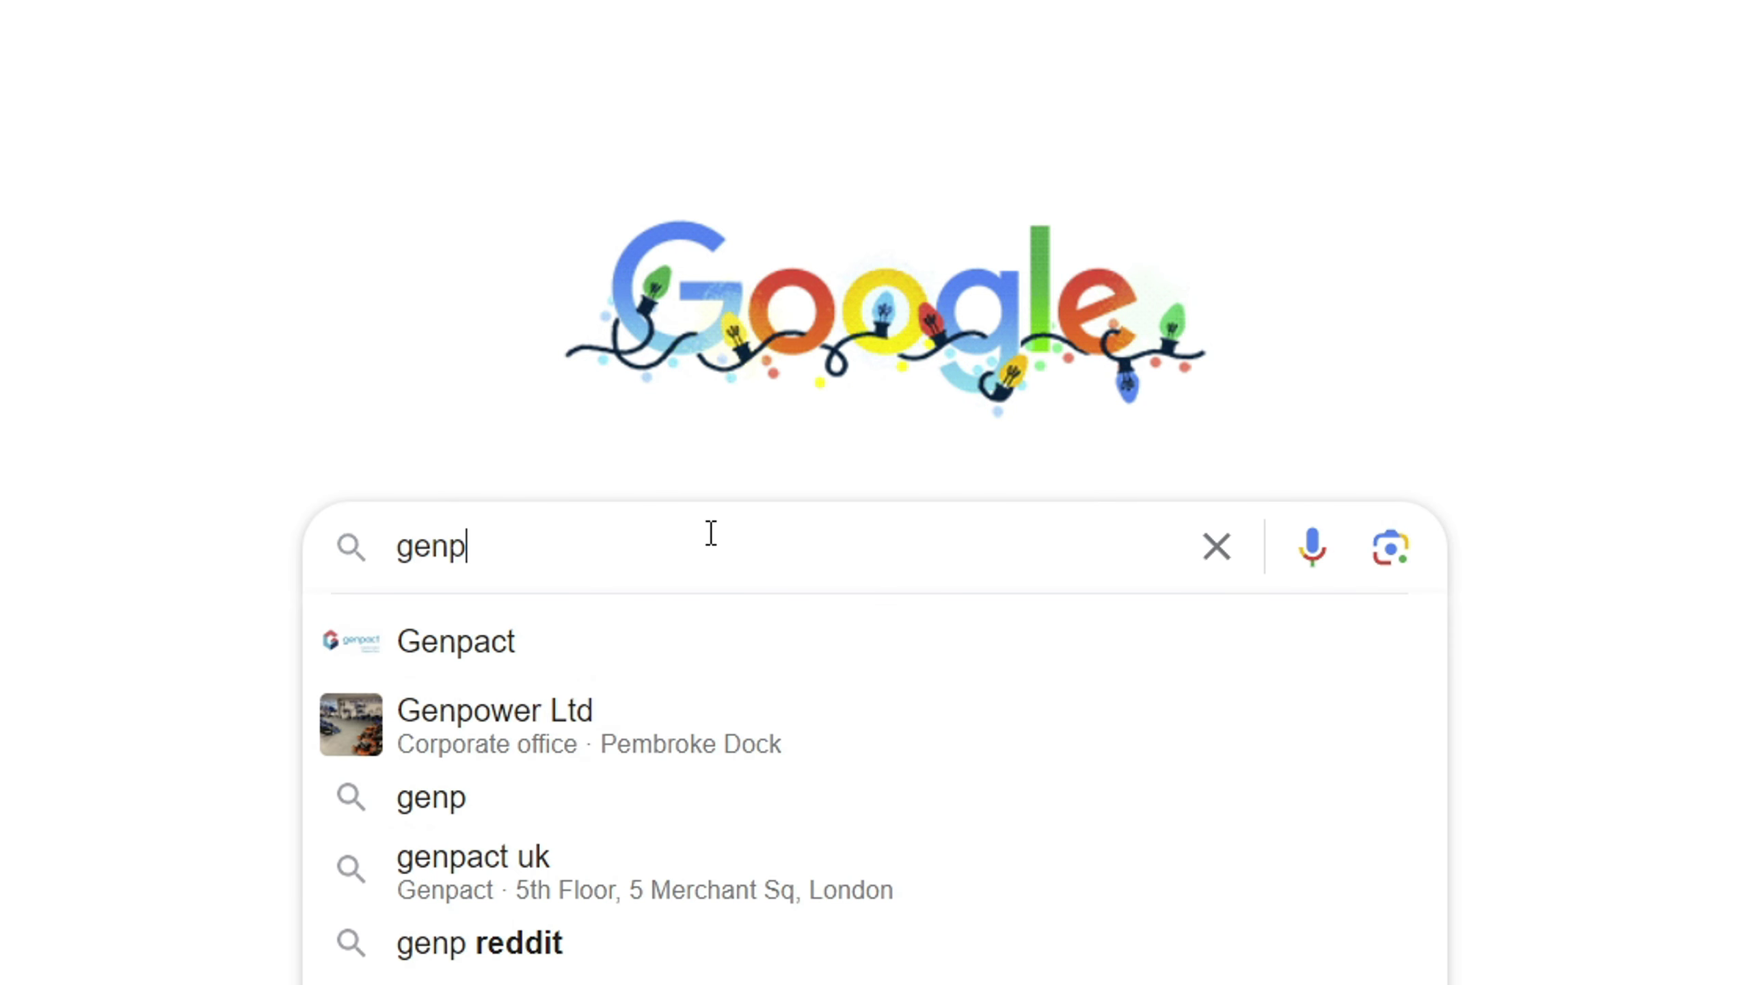
text(atcher)
key(Return)
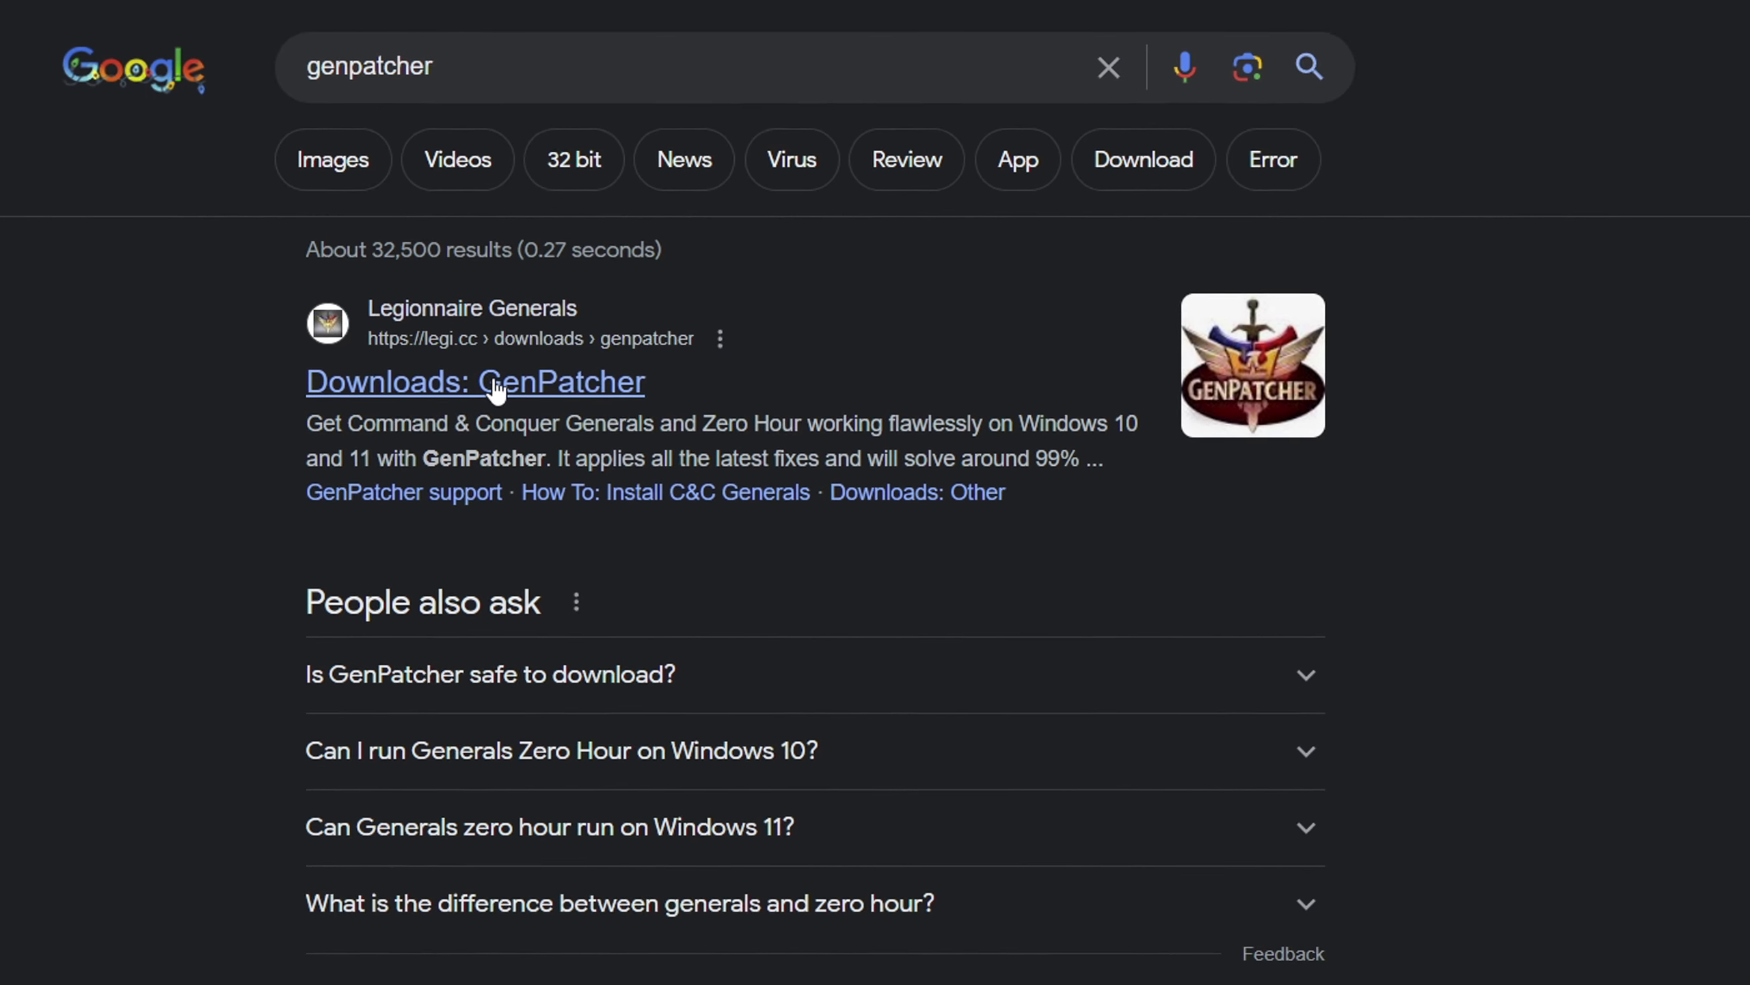
click(627, 475)
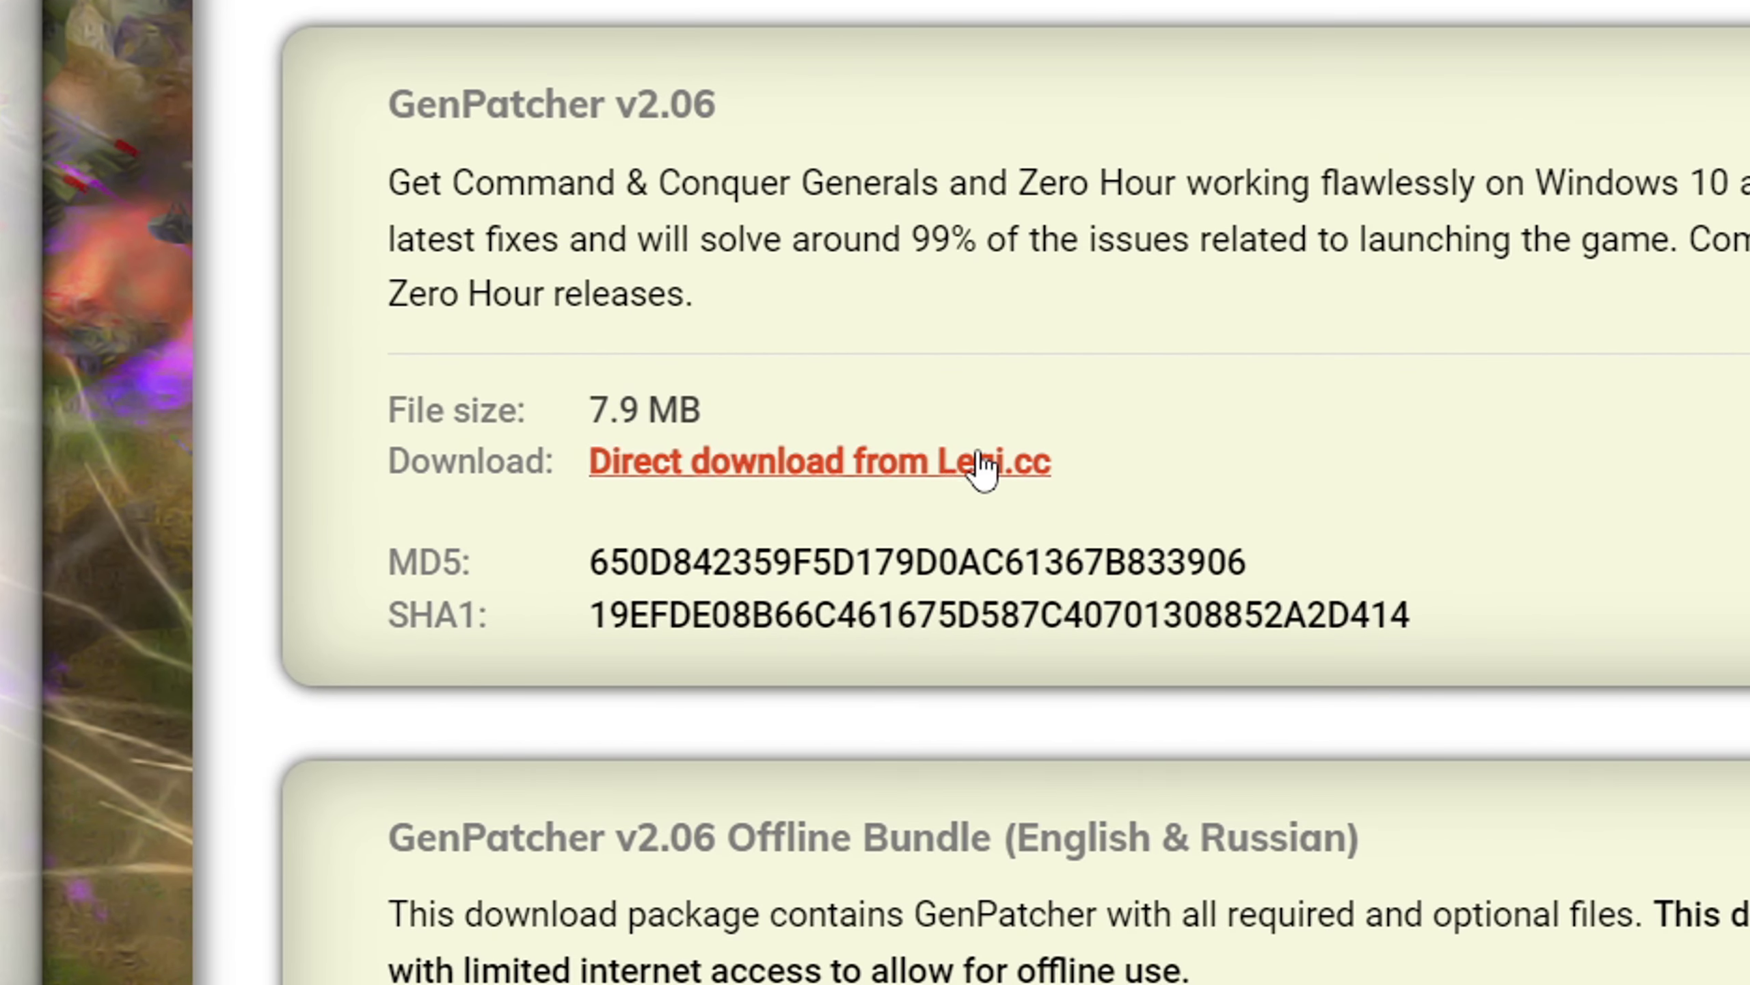
click(797, 484)
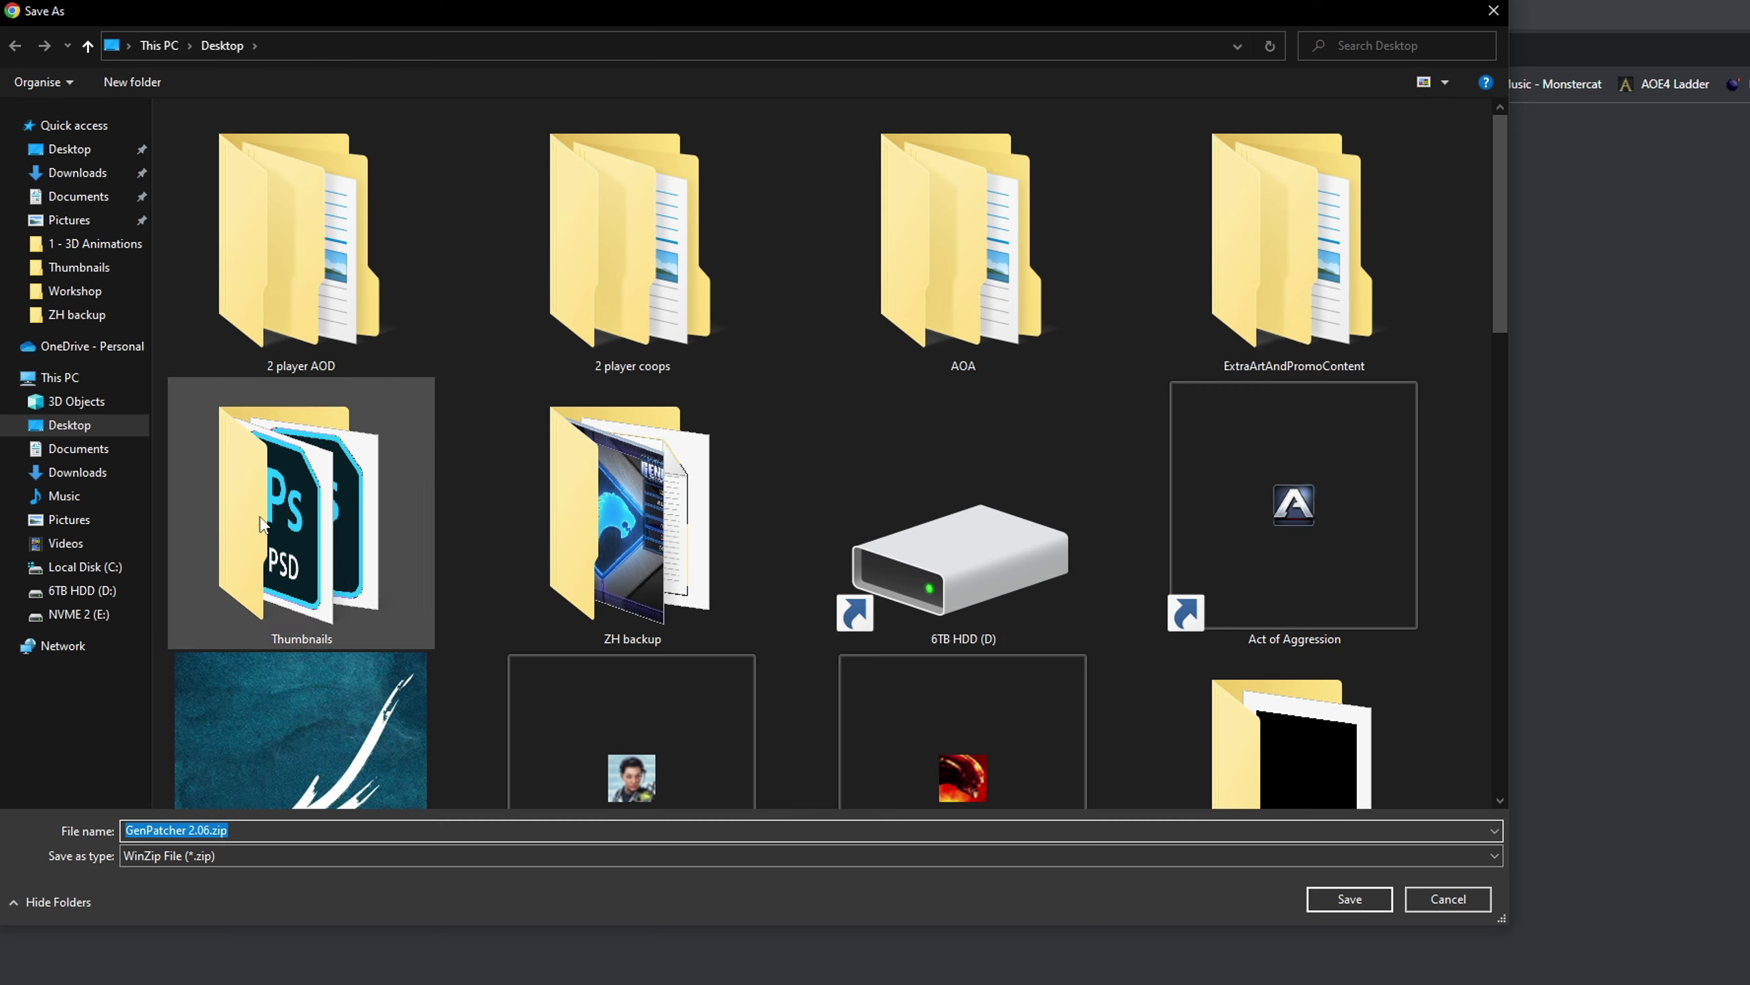
Save GenPatcher 2.06.zip to the desktop, extract it there, and delete the zip
click(218, 683)
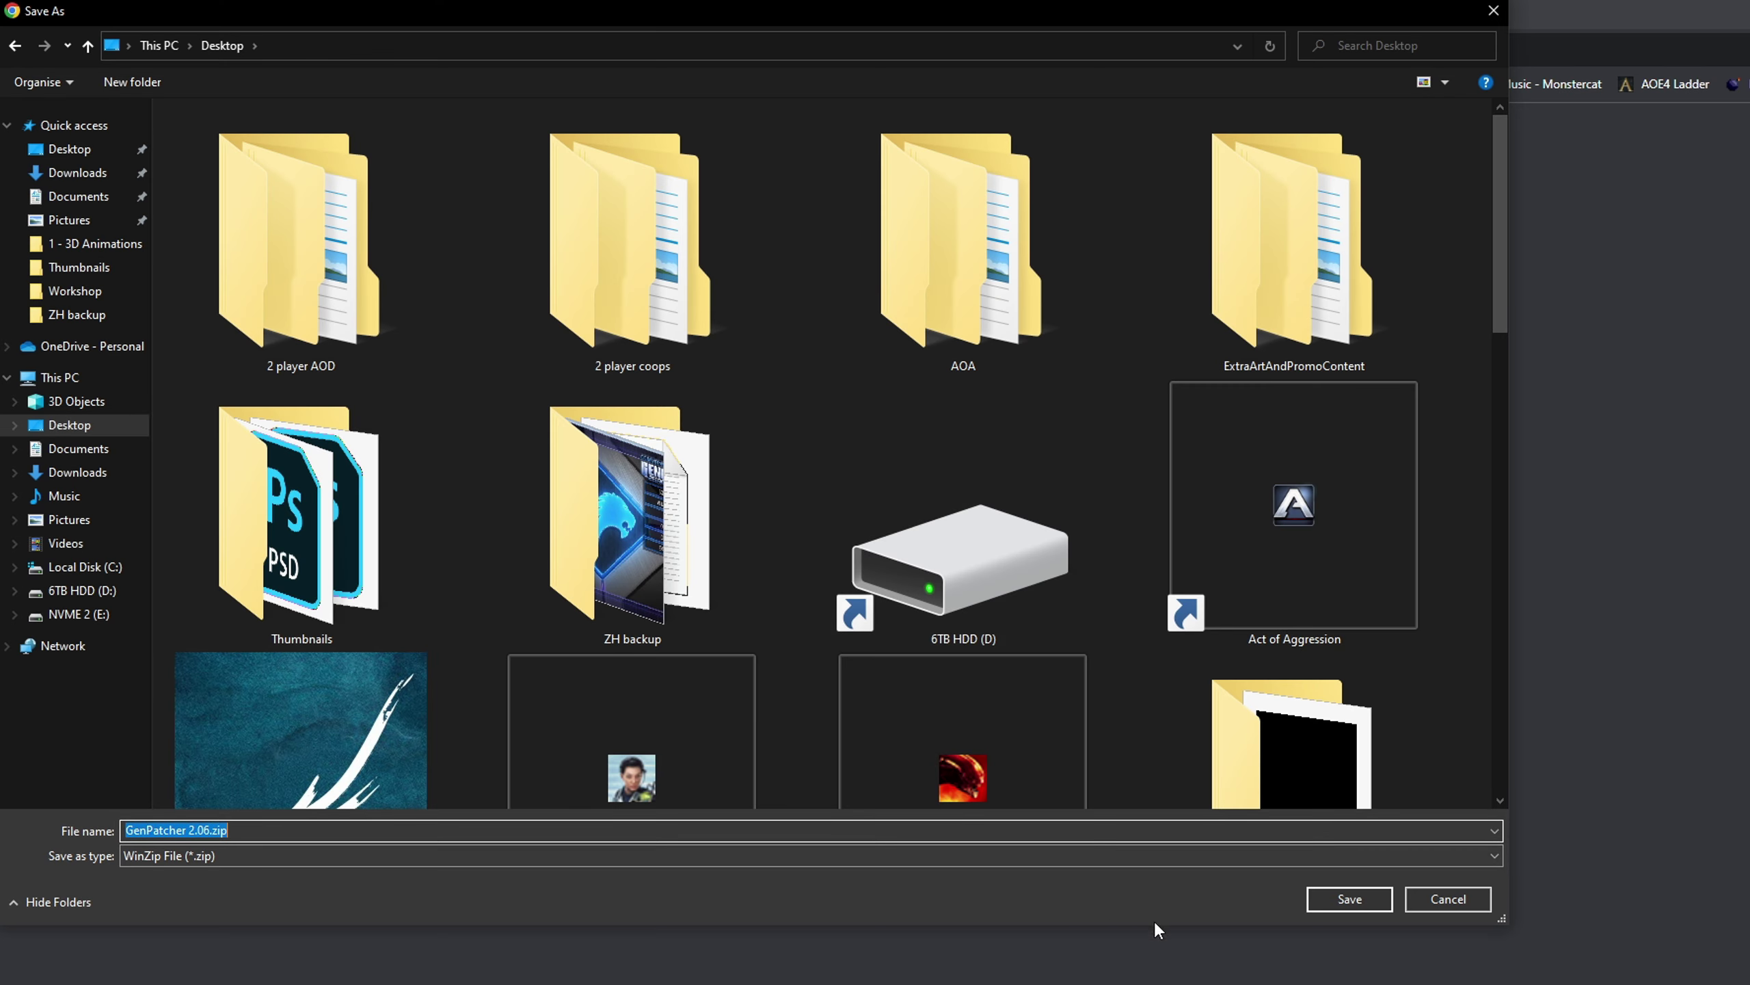
click(1349, 899)
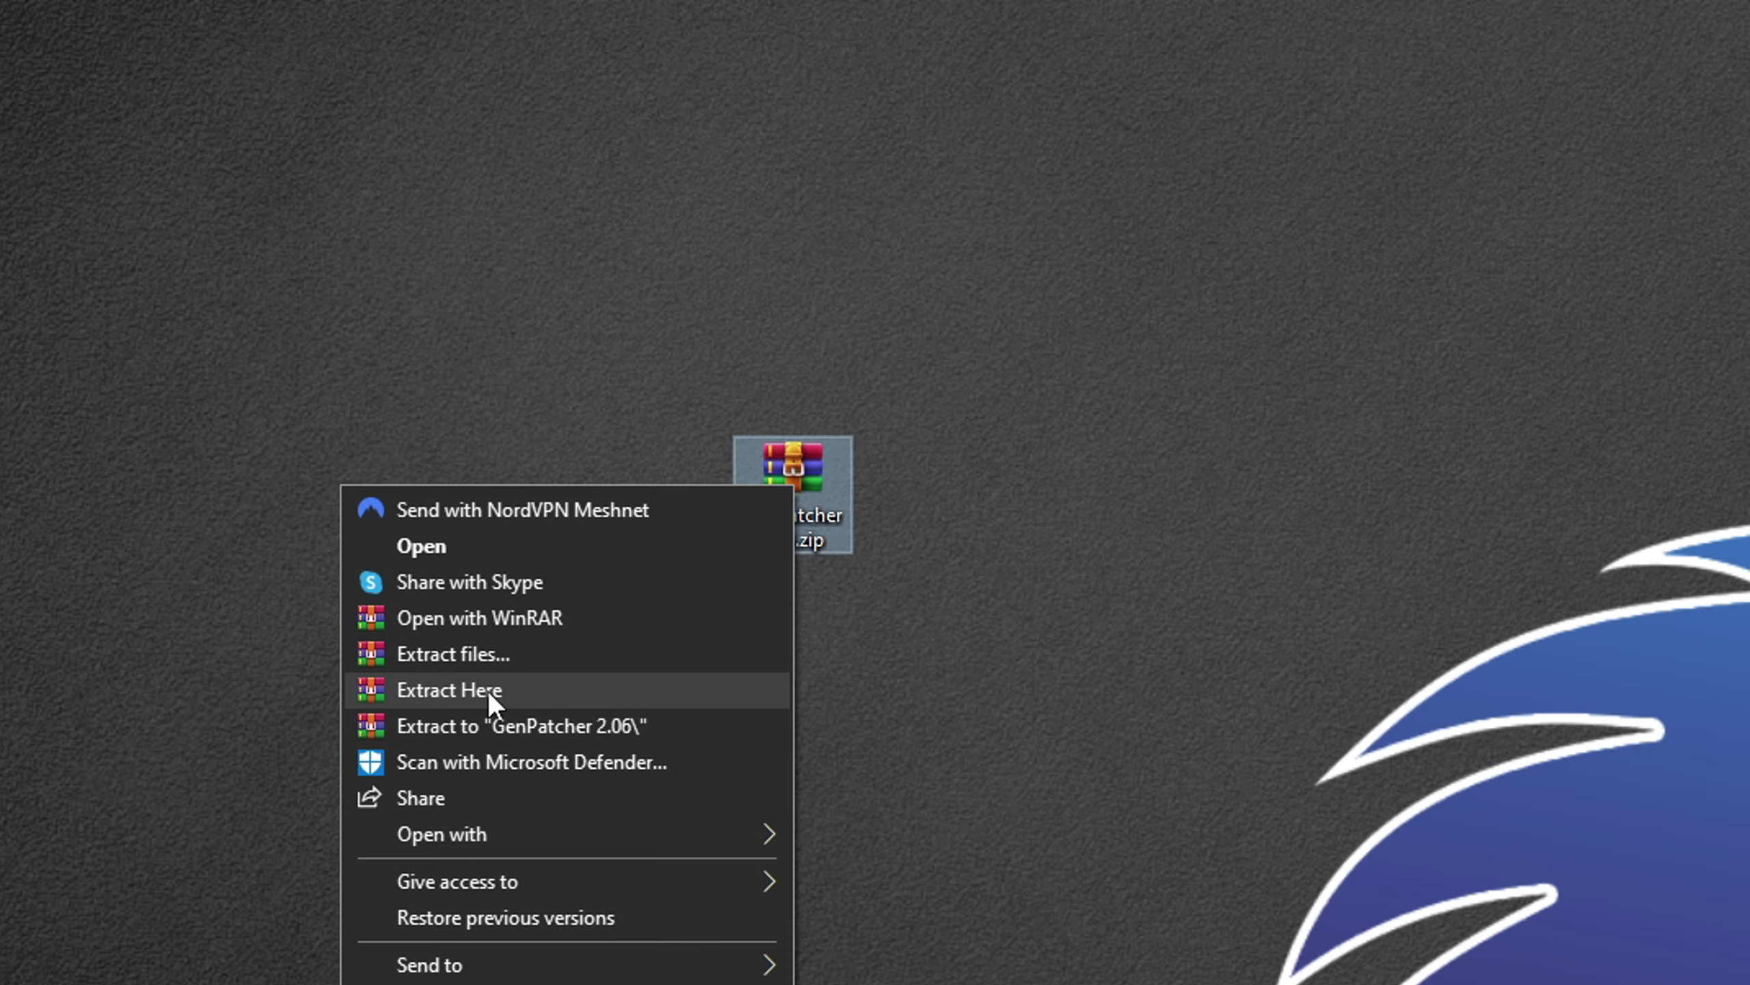
click(487, 689)
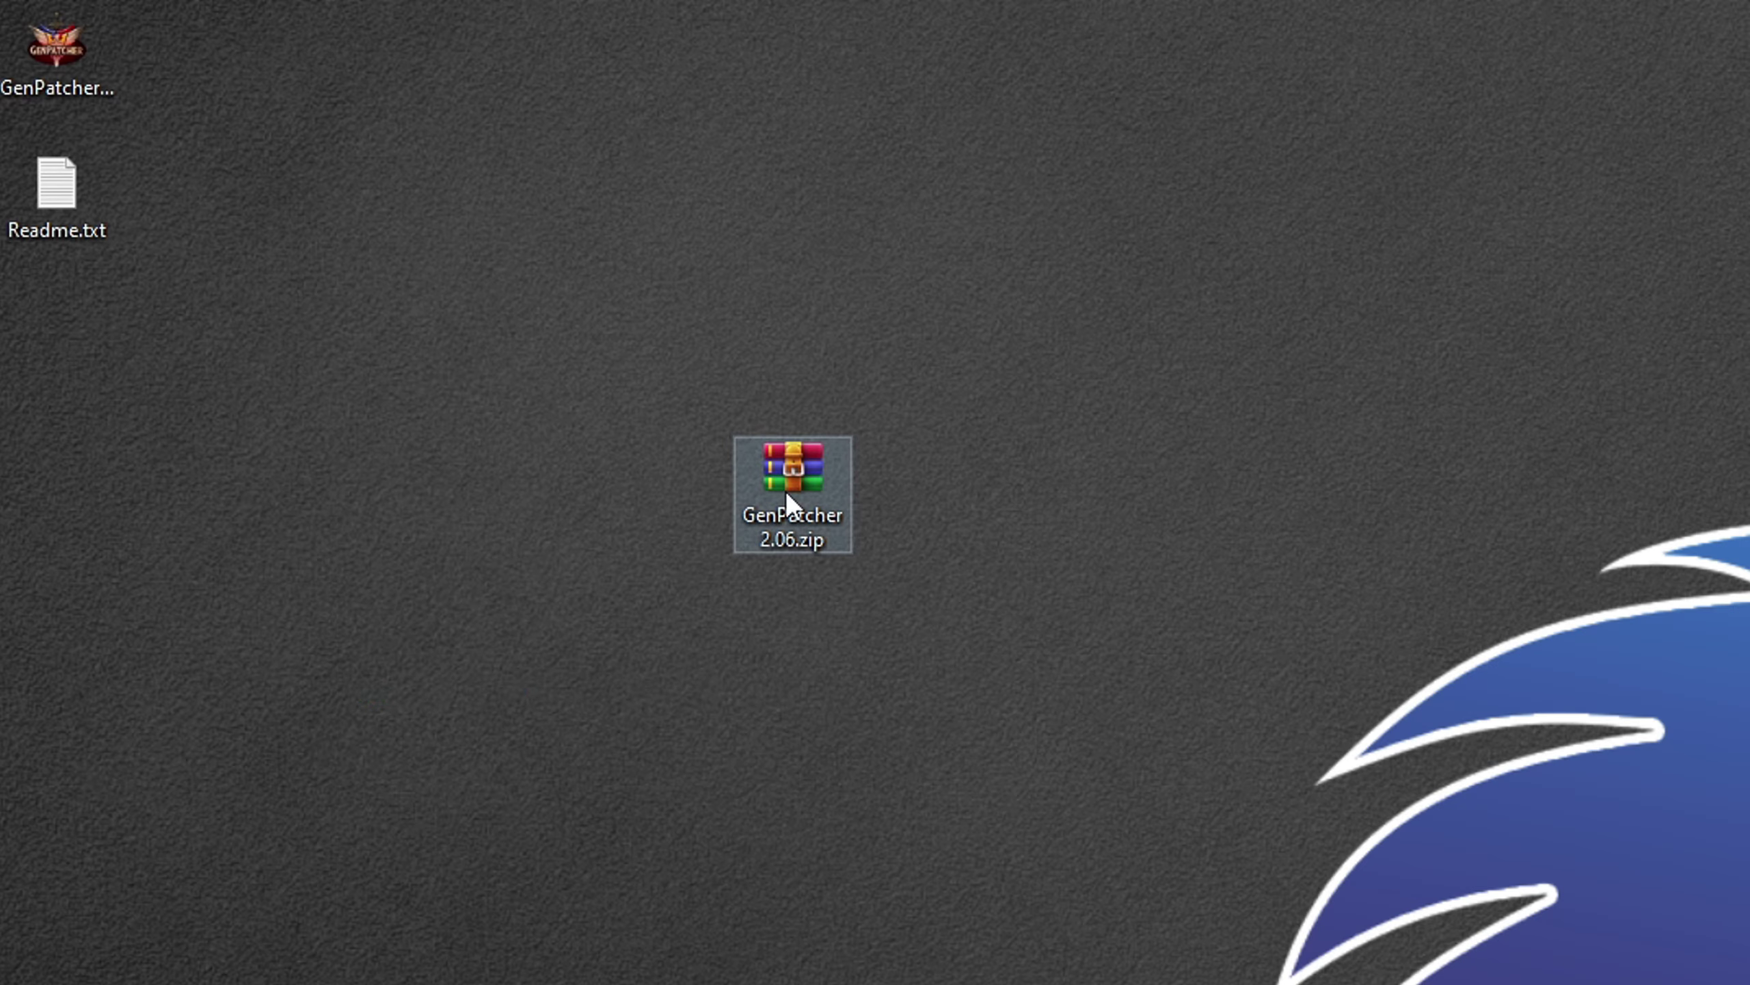
key(Delete)
Read the HOW TO USE section of Readme.txt, then move the GenPatcher icon to mid-desktop
double_click(40, 146)
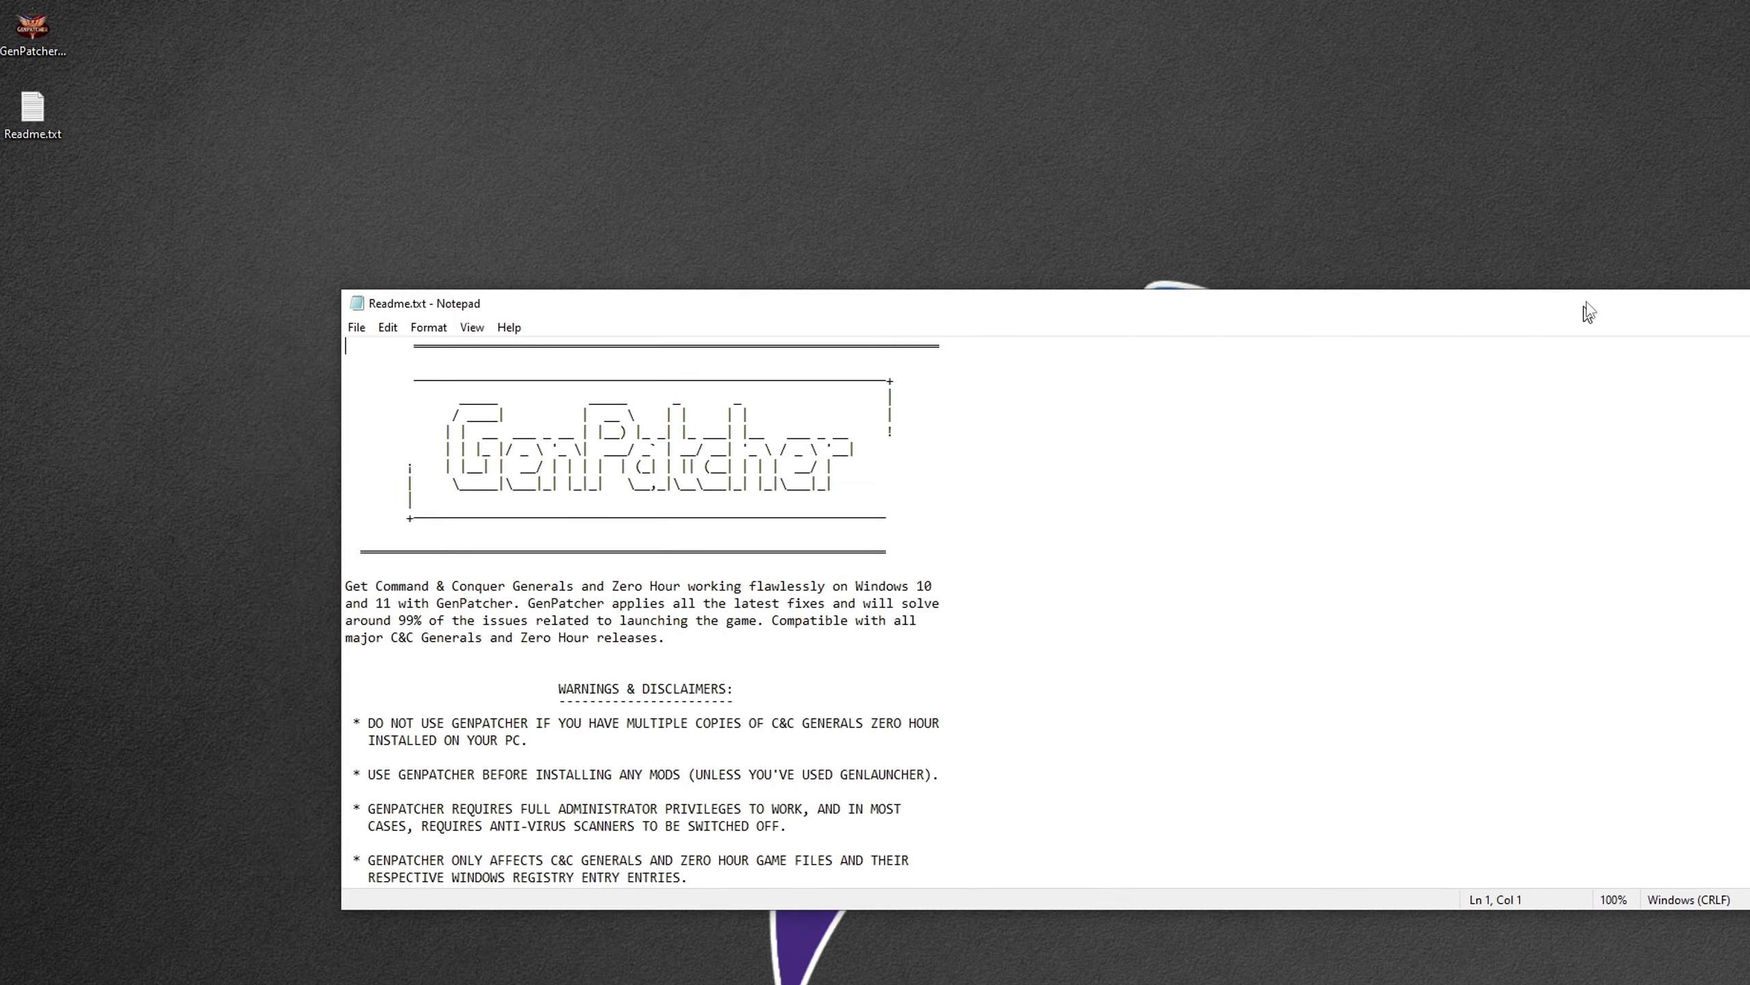
drag(1588, 313, 1444, 262)
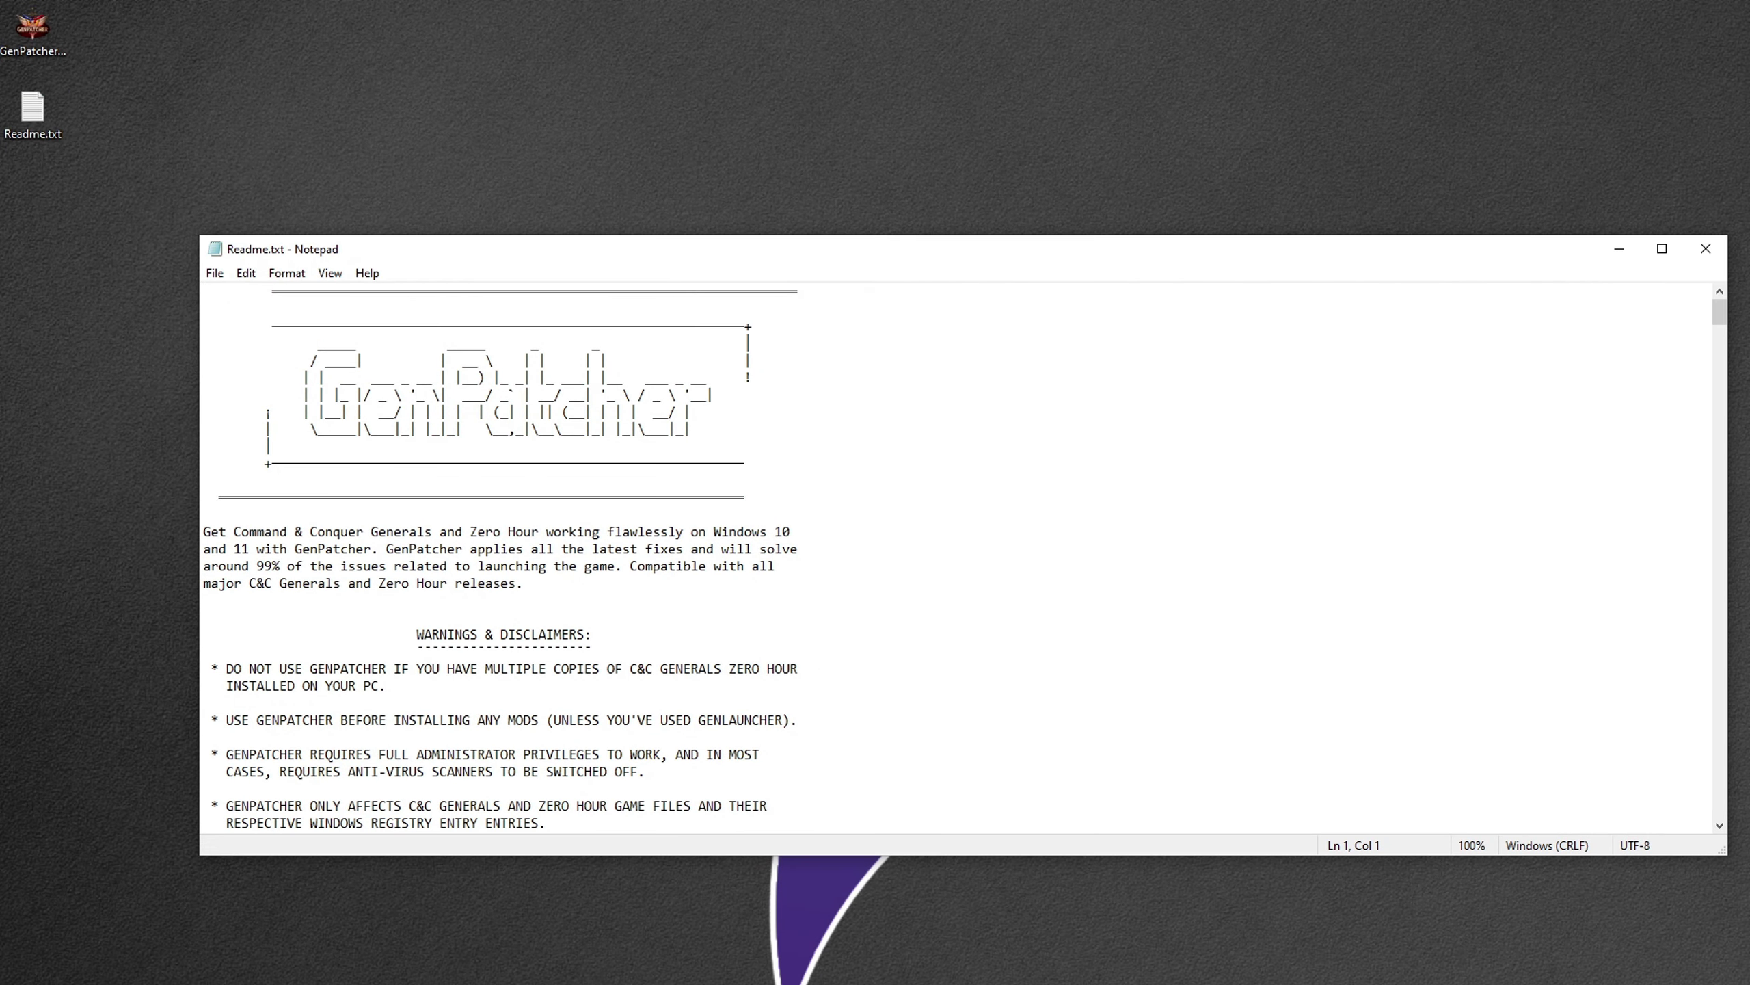
drag(1730, 821, 1096, 821)
scroll(667, 616, down, 2)
scroll(667, 616, down, 3)
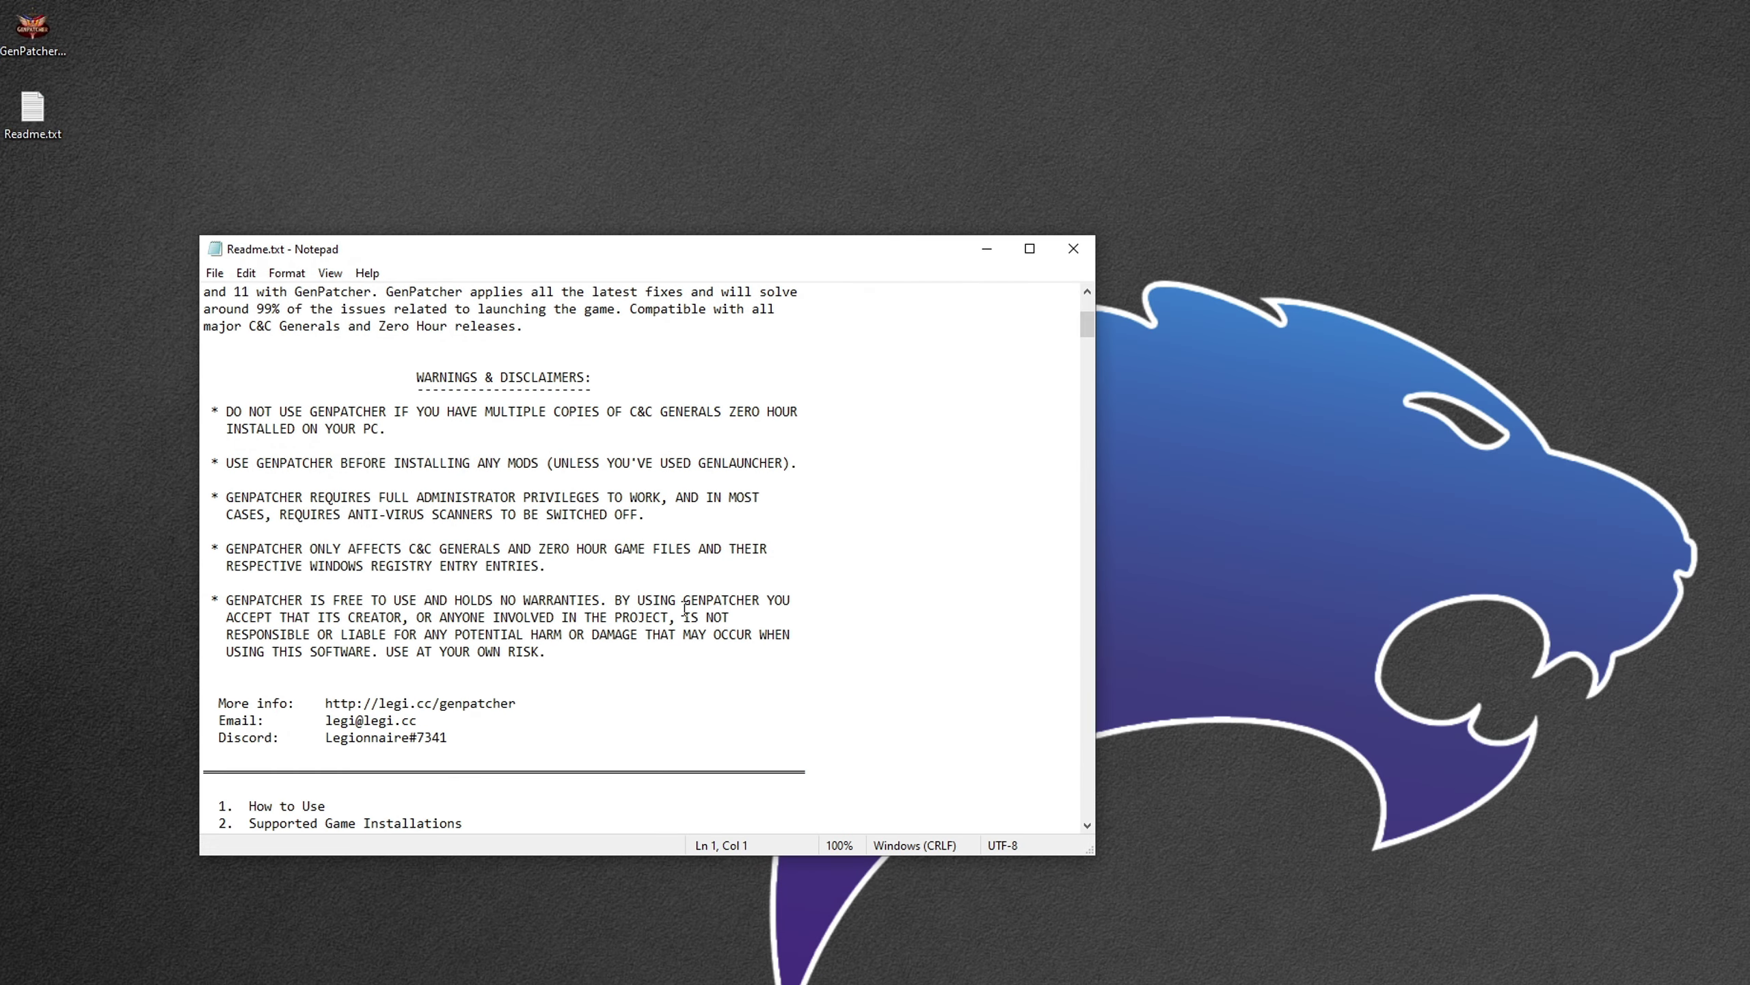
scroll(730, 621, down, 4)
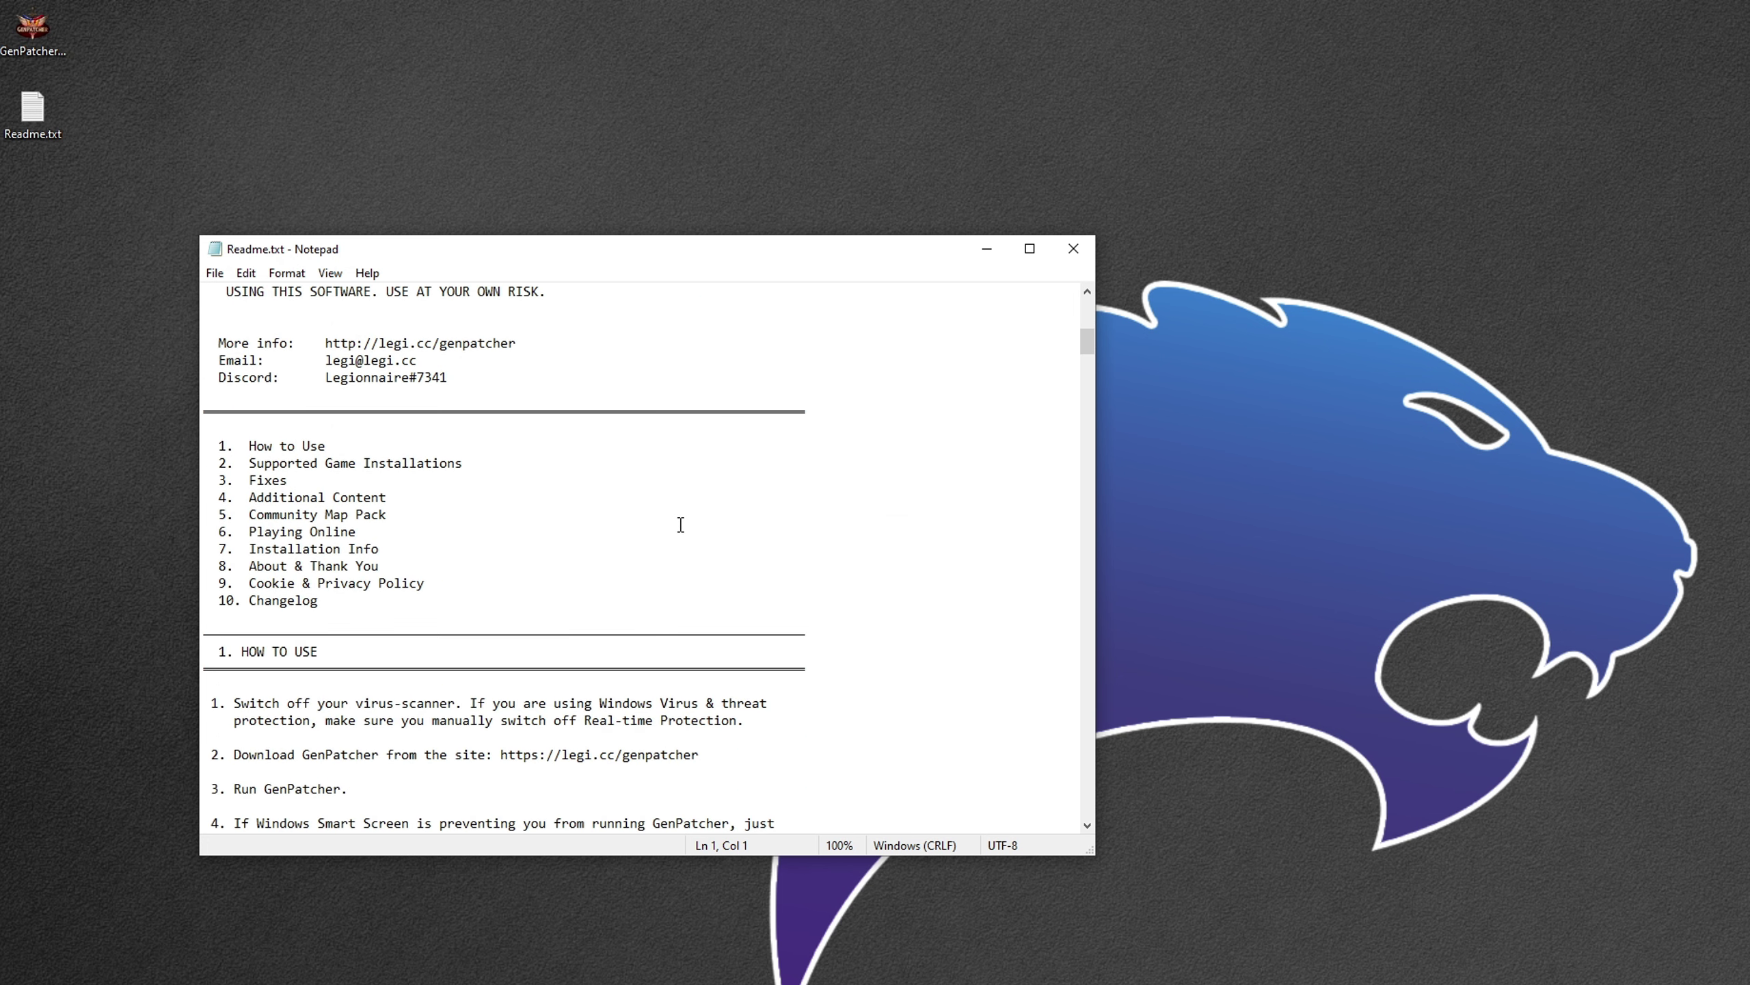
key(alt+F4)
drag(32, 24, 389, 353)
Run GenPatcher with administrator privileges so it applies its fixes to Generals
double_click(385, 373)
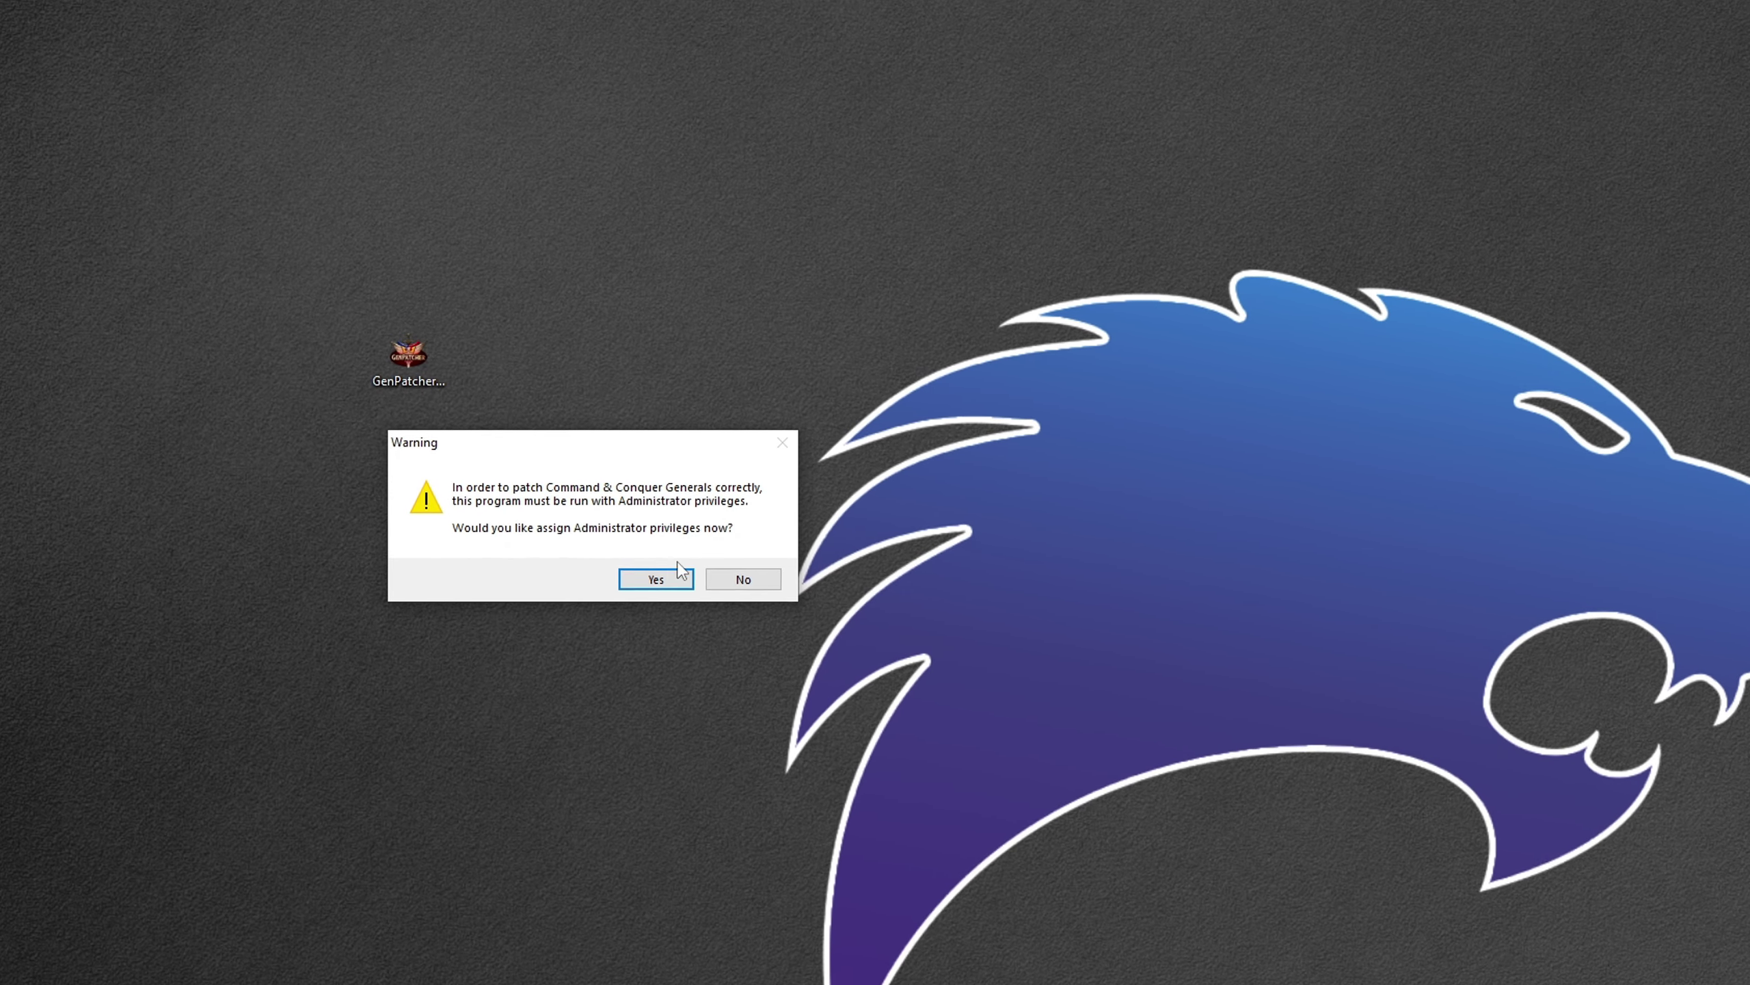
click(676, 576)
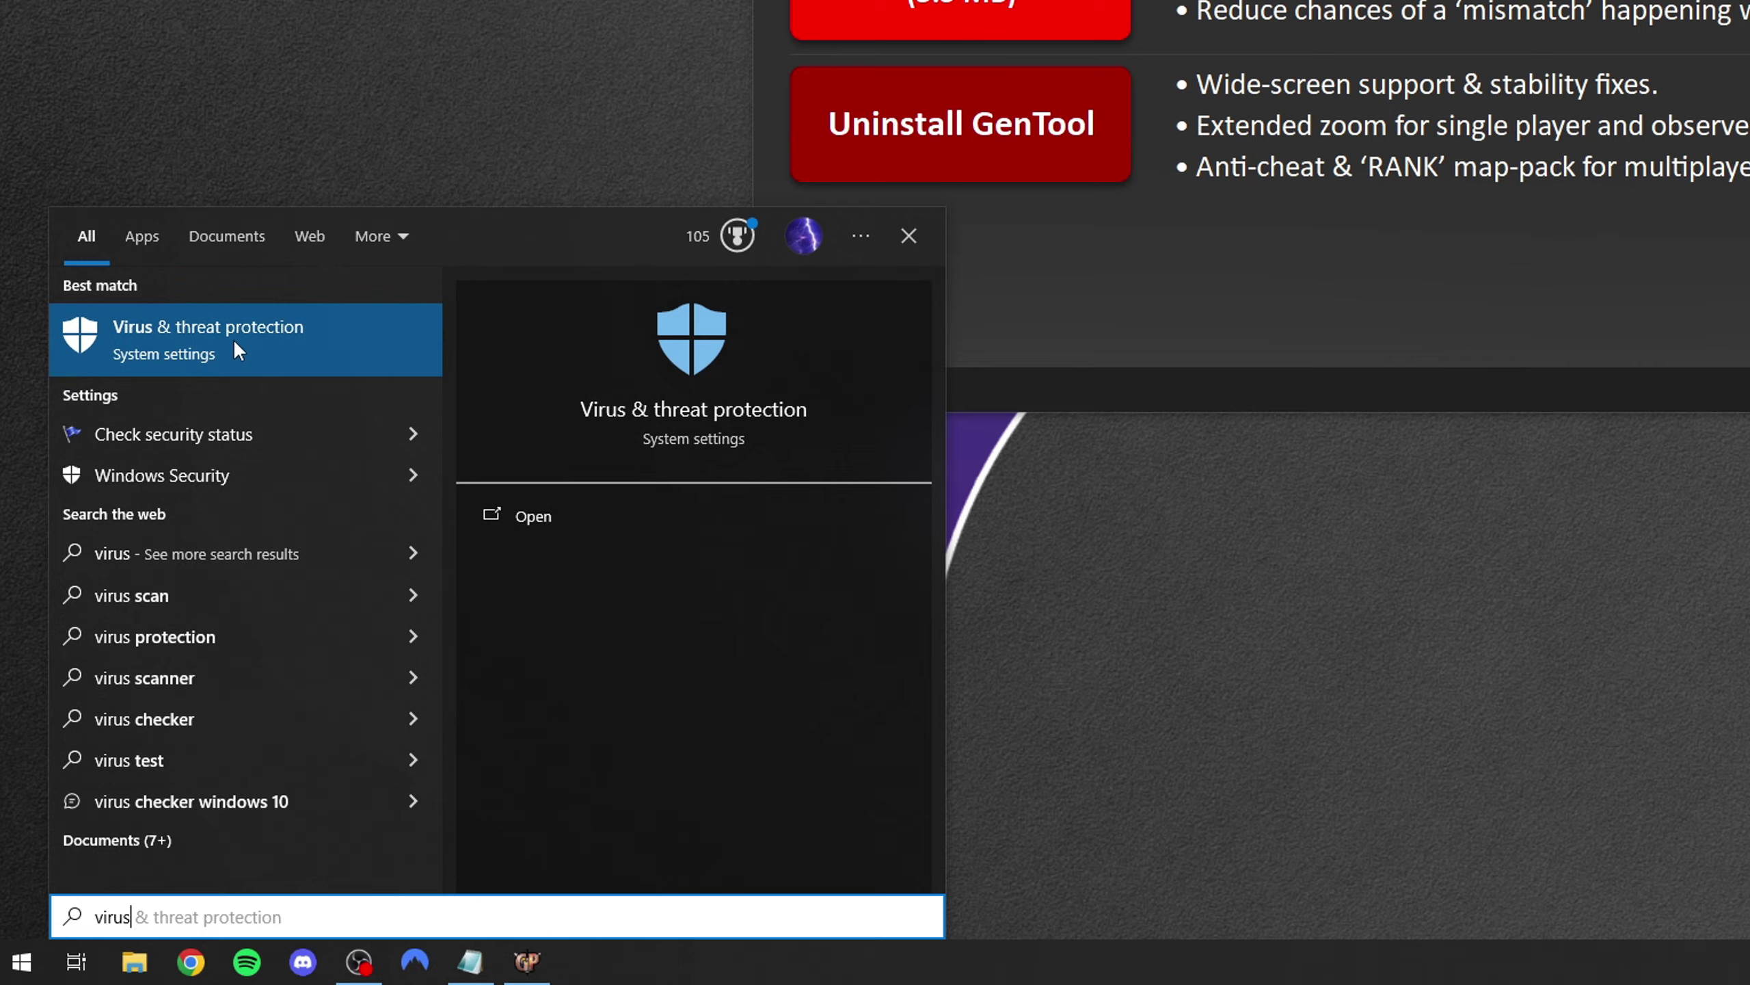
Turn Real-time protection off under Virus & threat protection's Manage settings
click(232, 339)
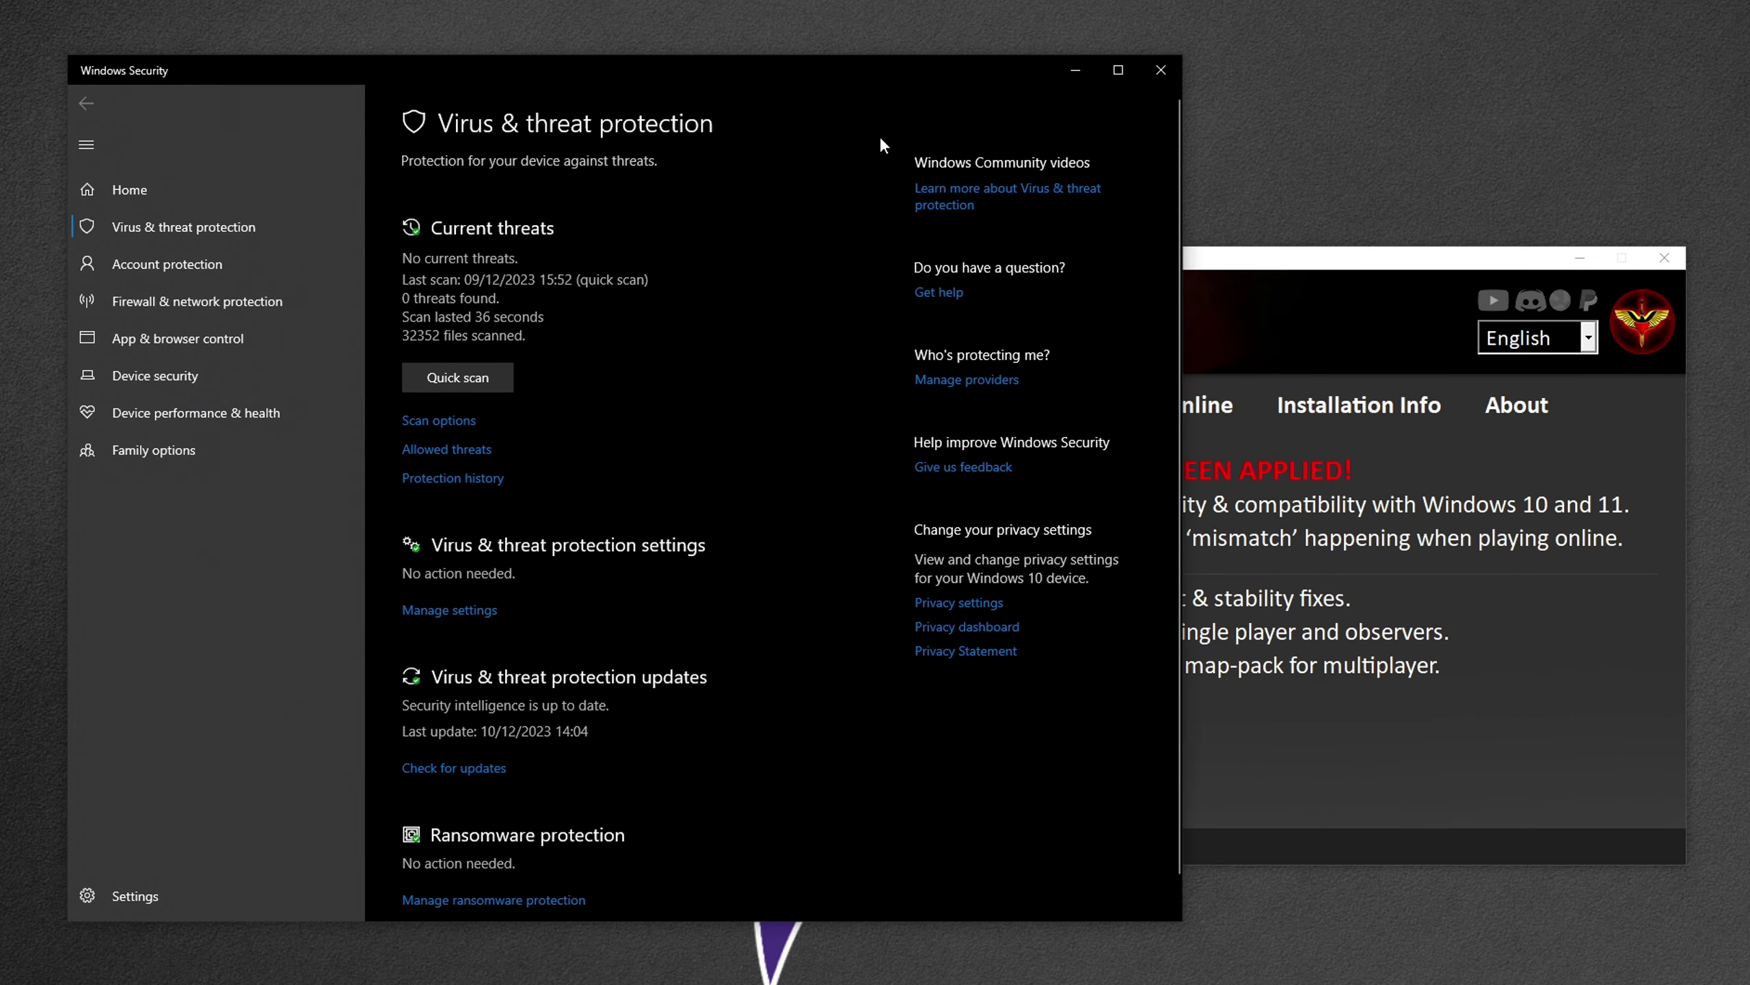
click(476, 614)
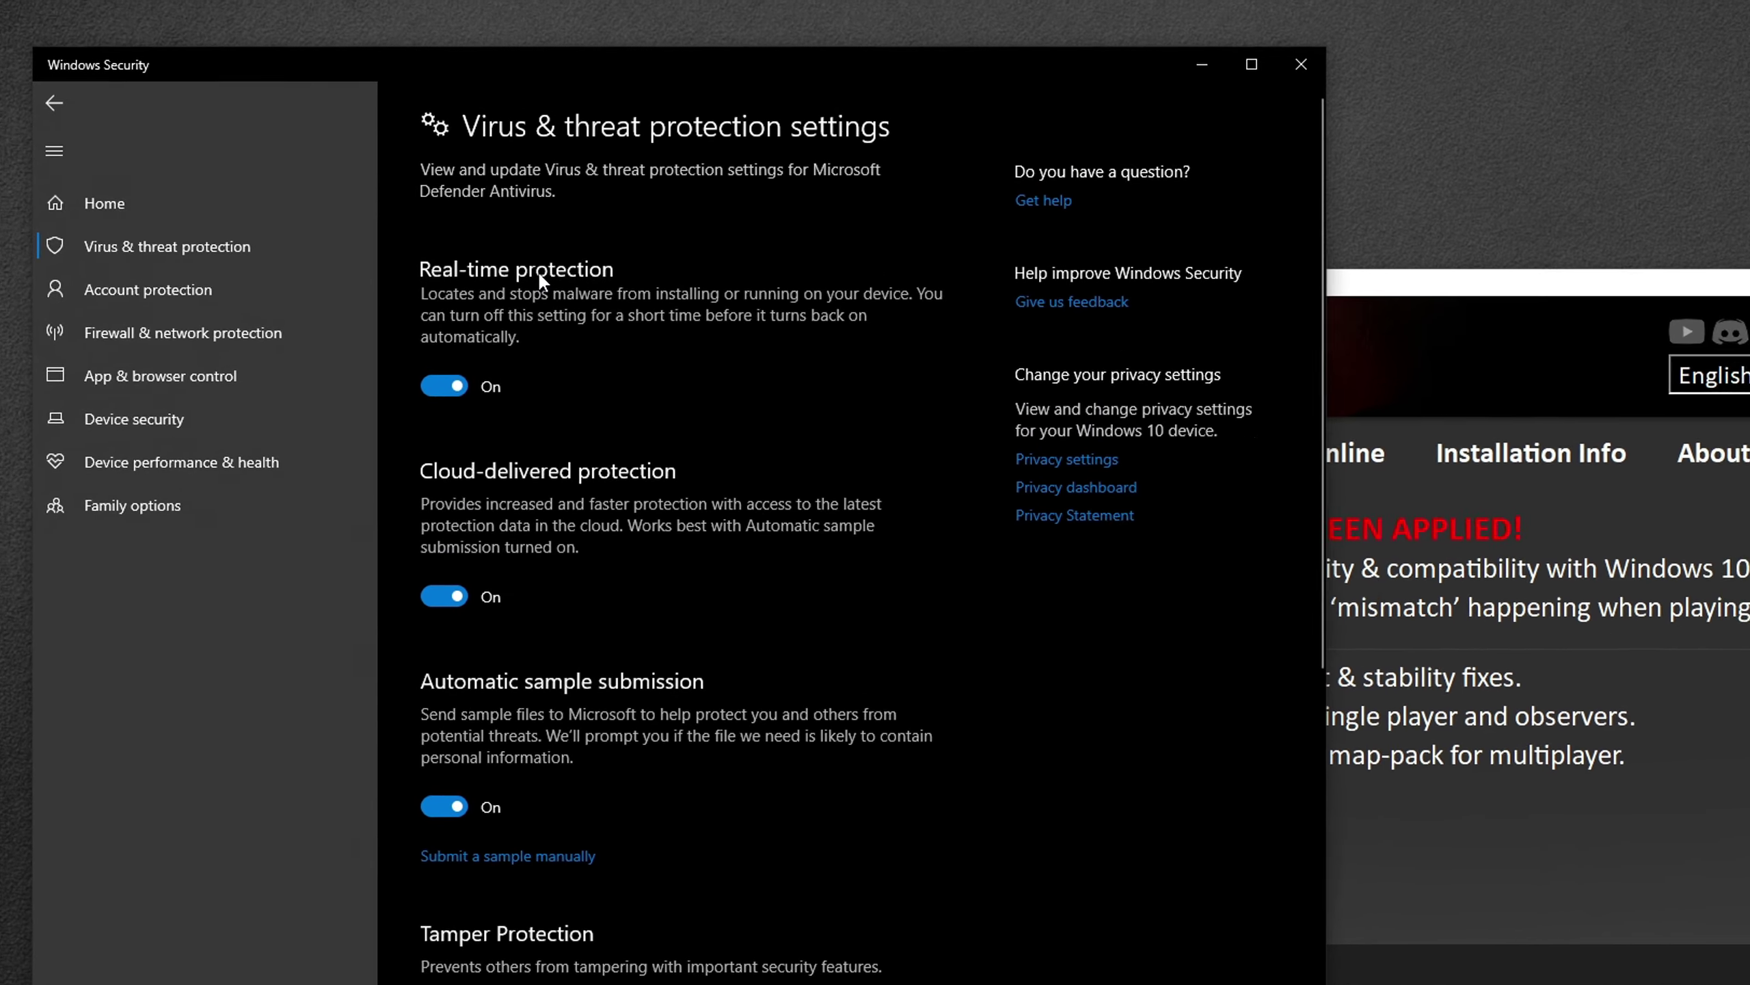
click(455, 385)
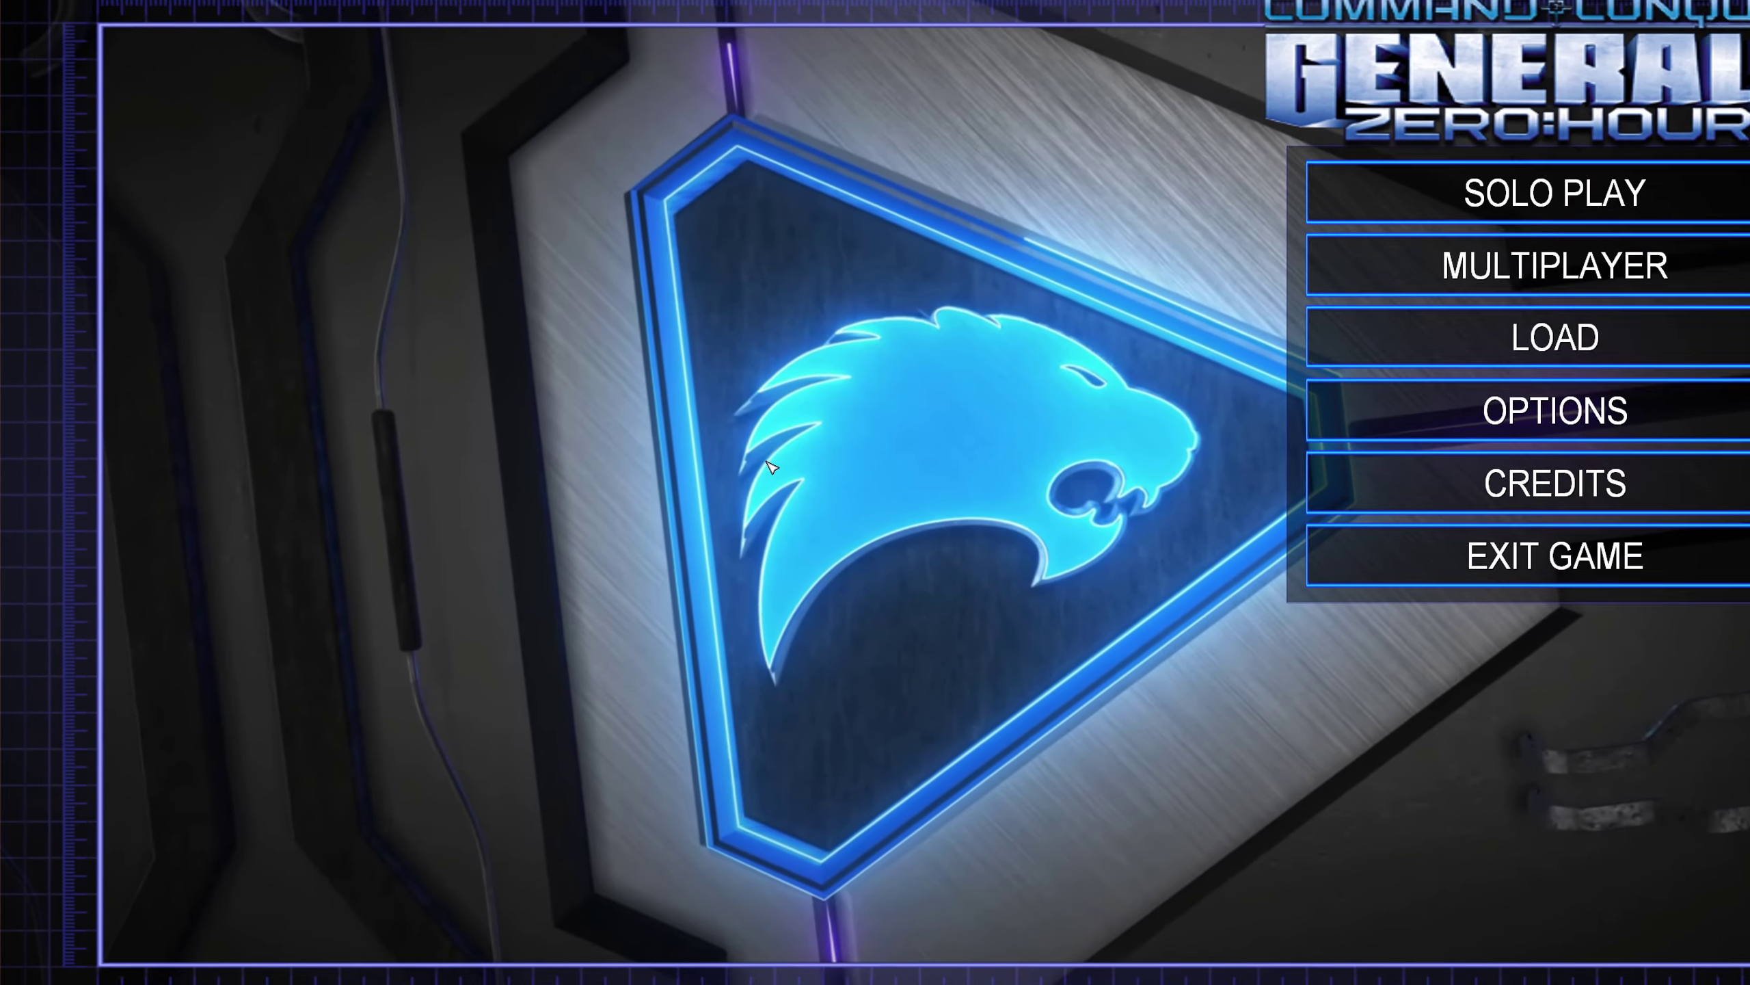
Step through the in-game GenTool overlay settings, then show GenPatcher's Additional Content with Control Bar Pro
key(Home)
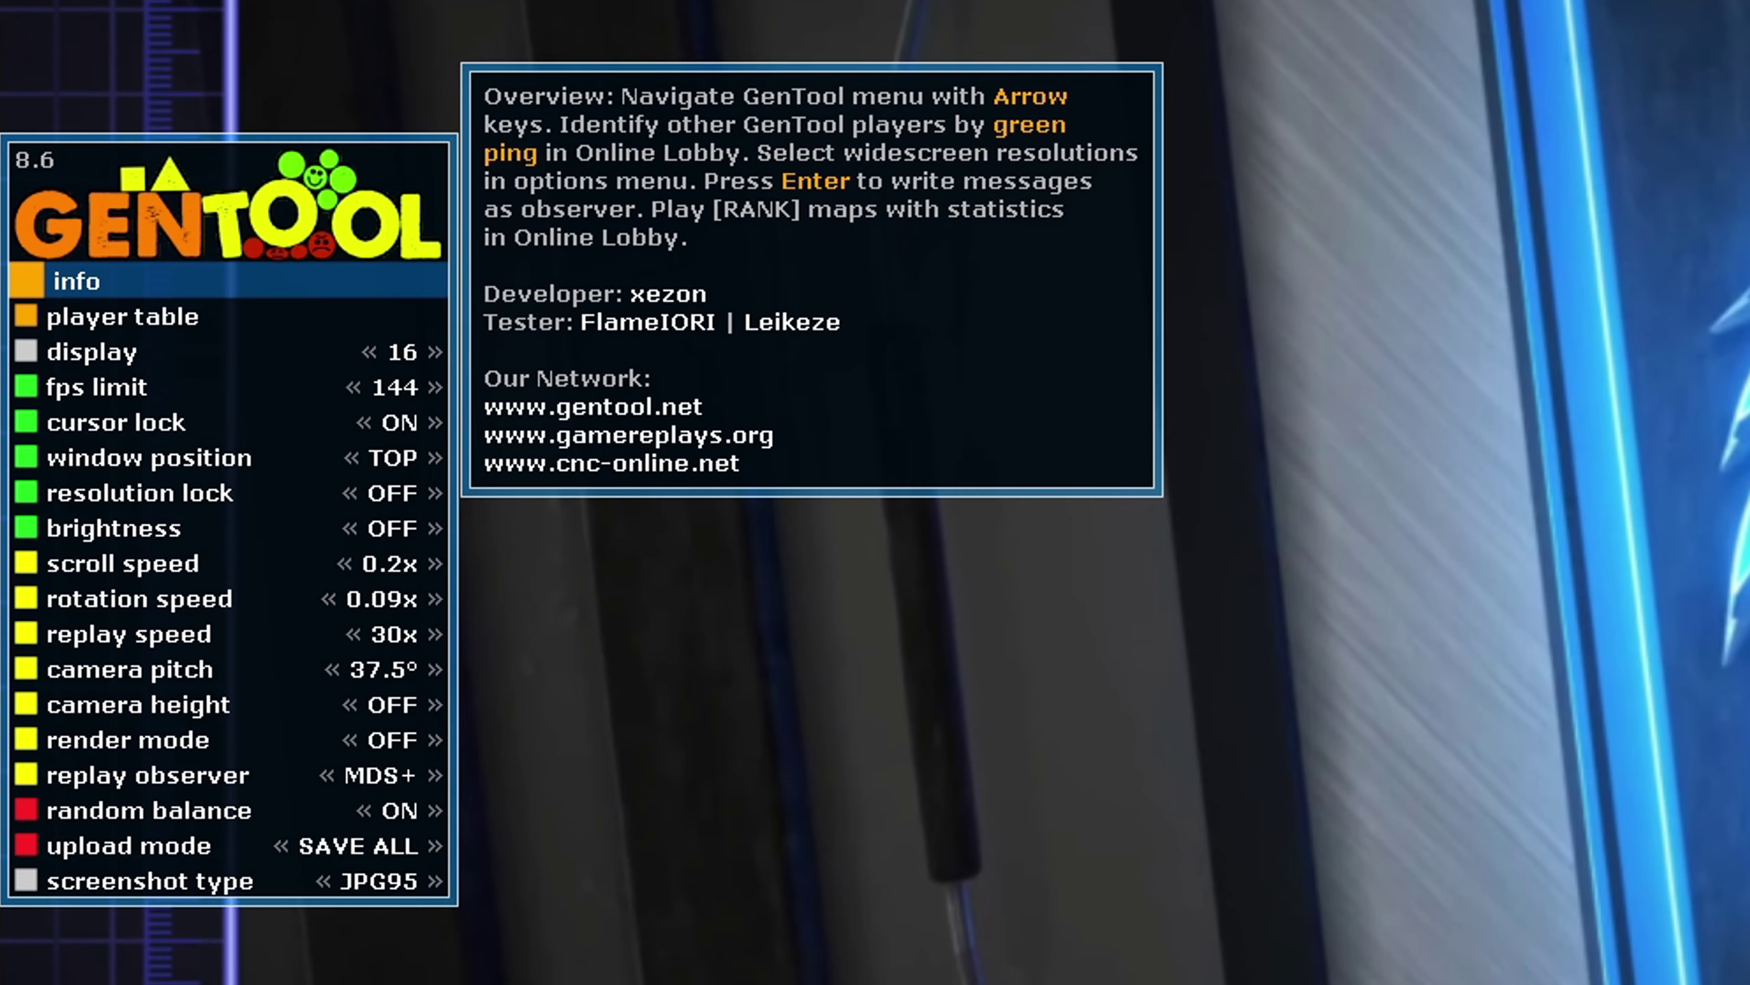
key(Down)
key(Down)
key(Down)
key(Down)
key(Down)
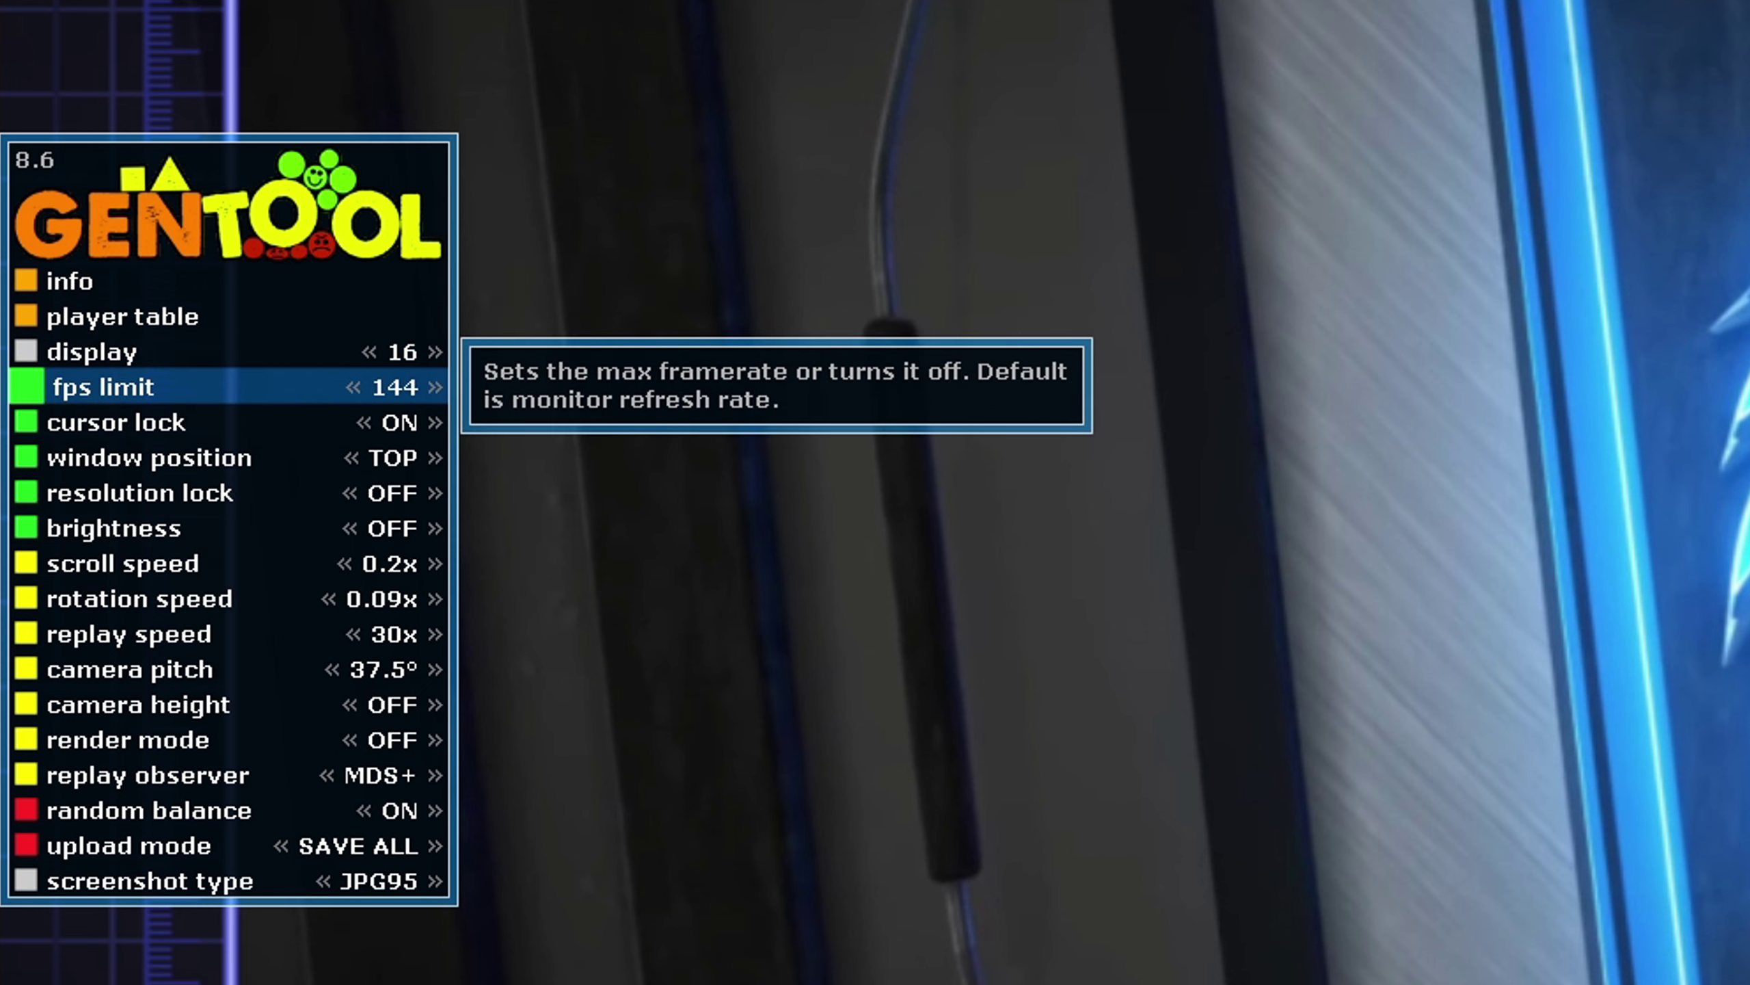
key(Down)
key(Down)
key(Down)
key(Down)
key(Down)
key(Down)
key(Down)
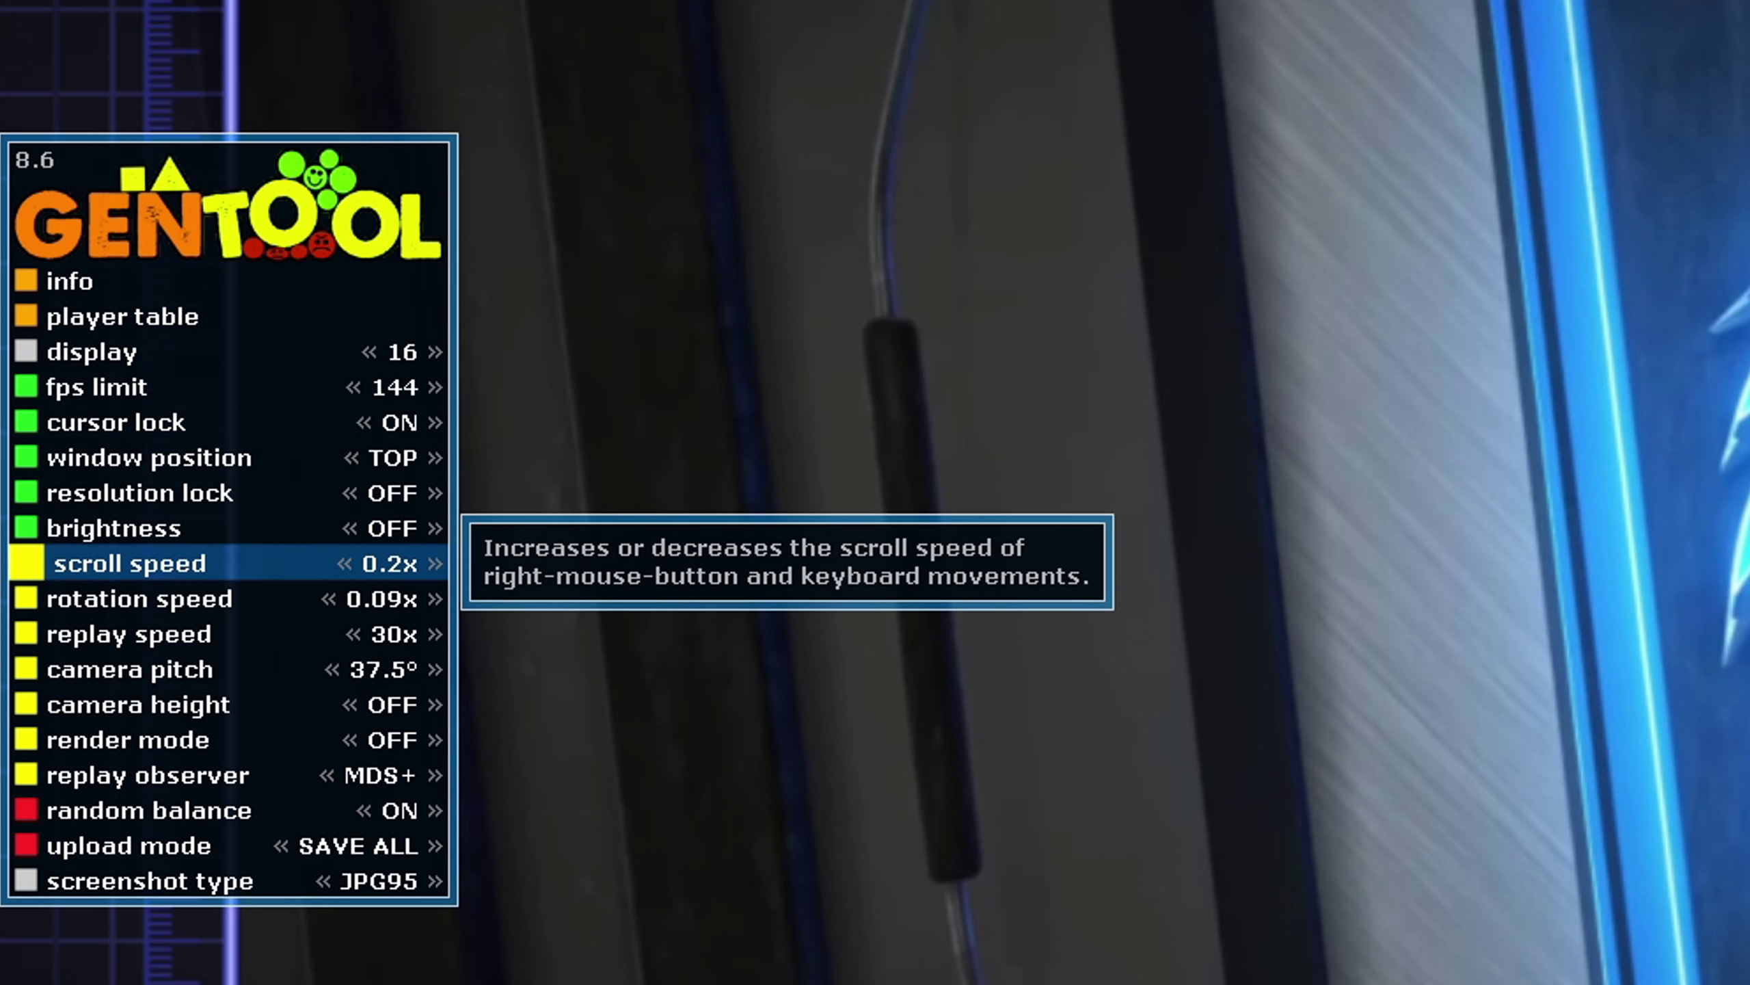
key(Down)
key(Down)
key(Down)
key(Down)
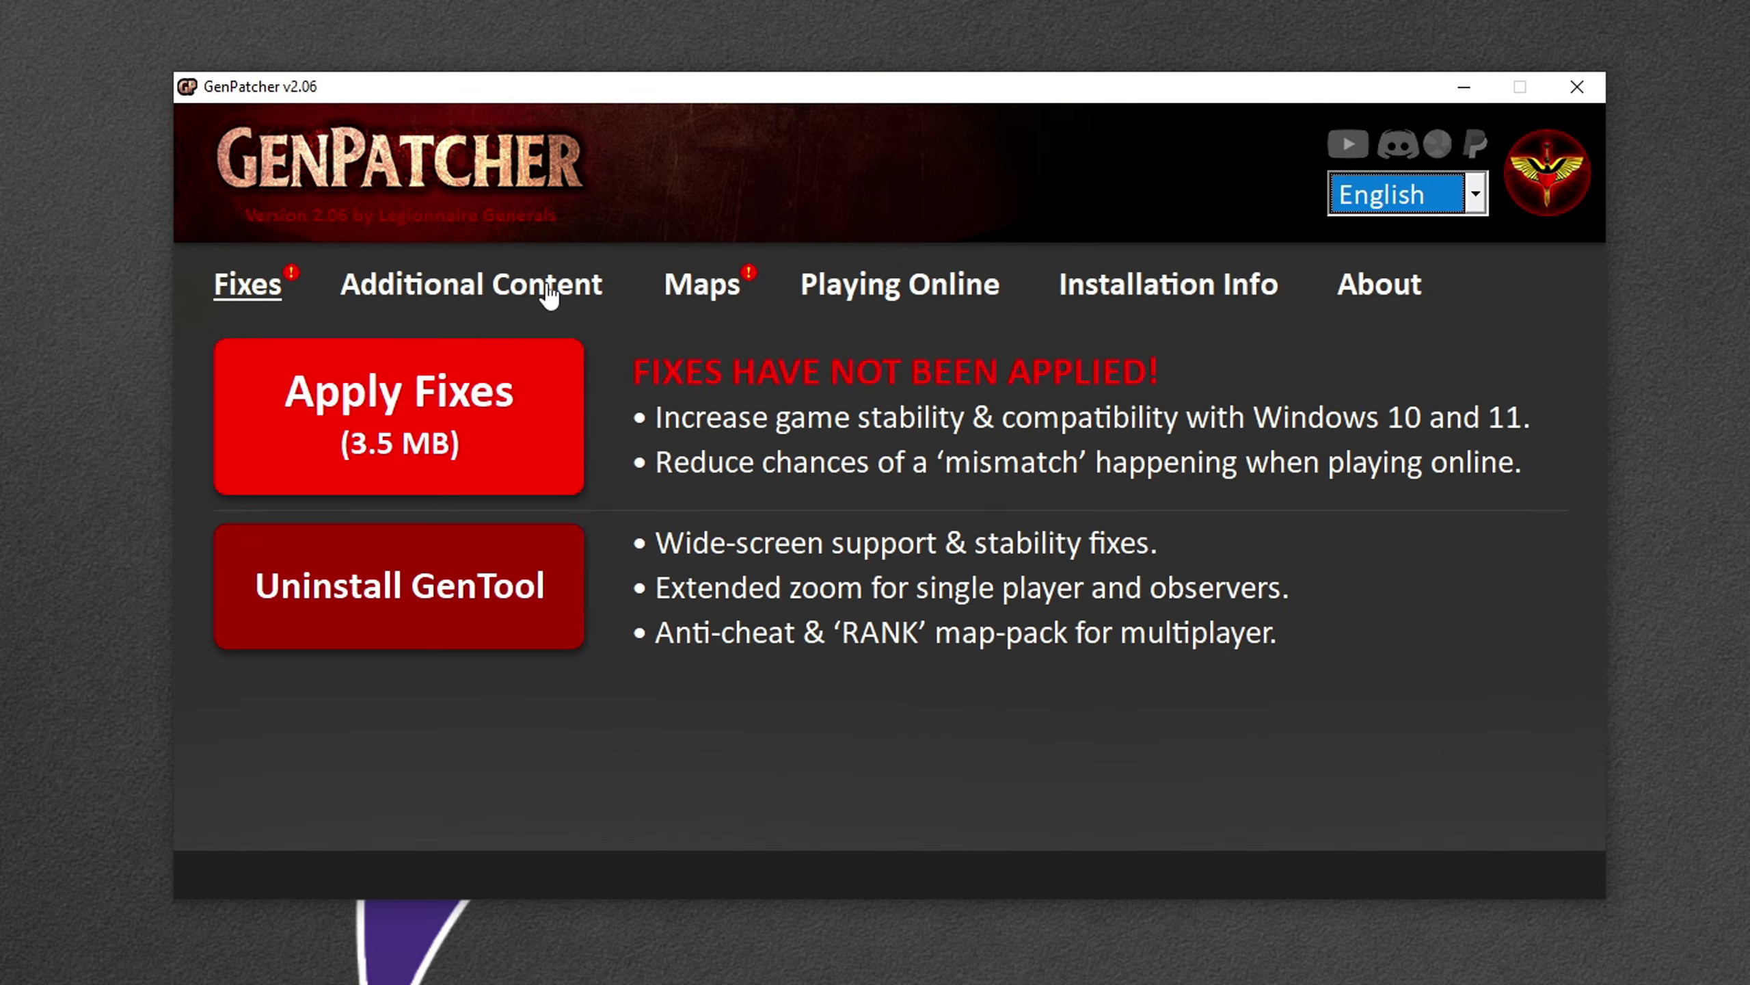
click(549, 293)
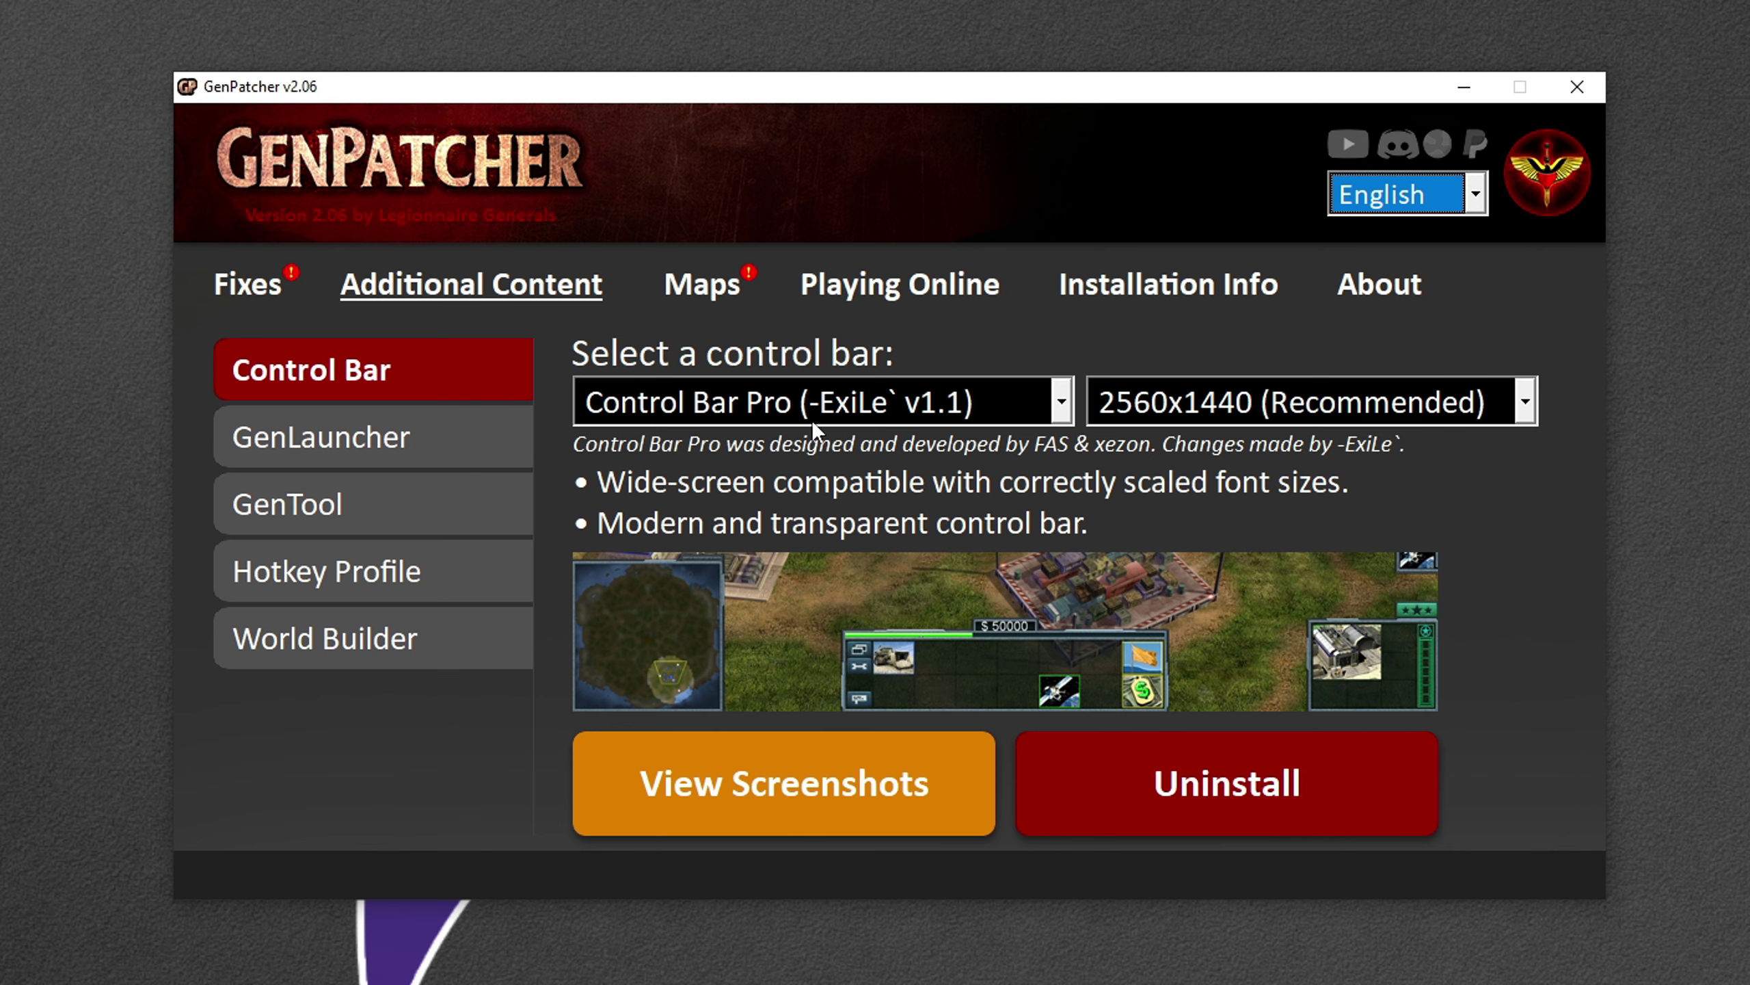
Review GenPatcher's GenLauncher, GenTool and World Builder add-ons, then its Maps and Playing Online pages
click(355, 456)
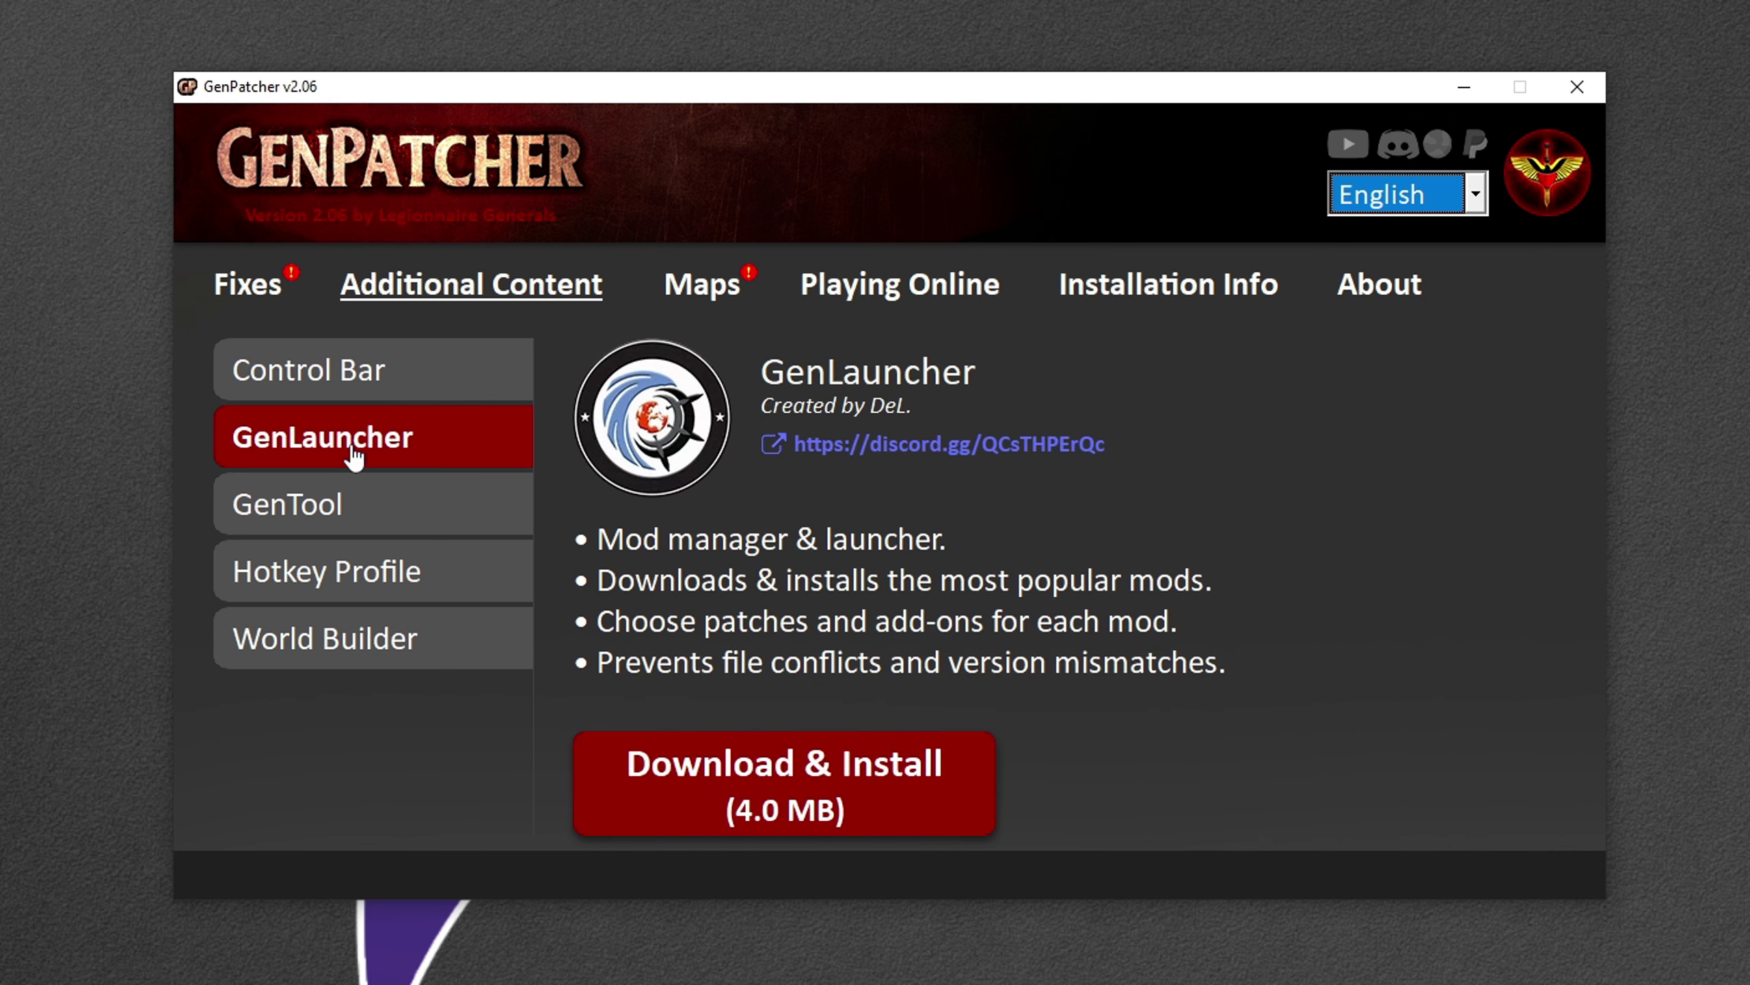
click(351, 524)
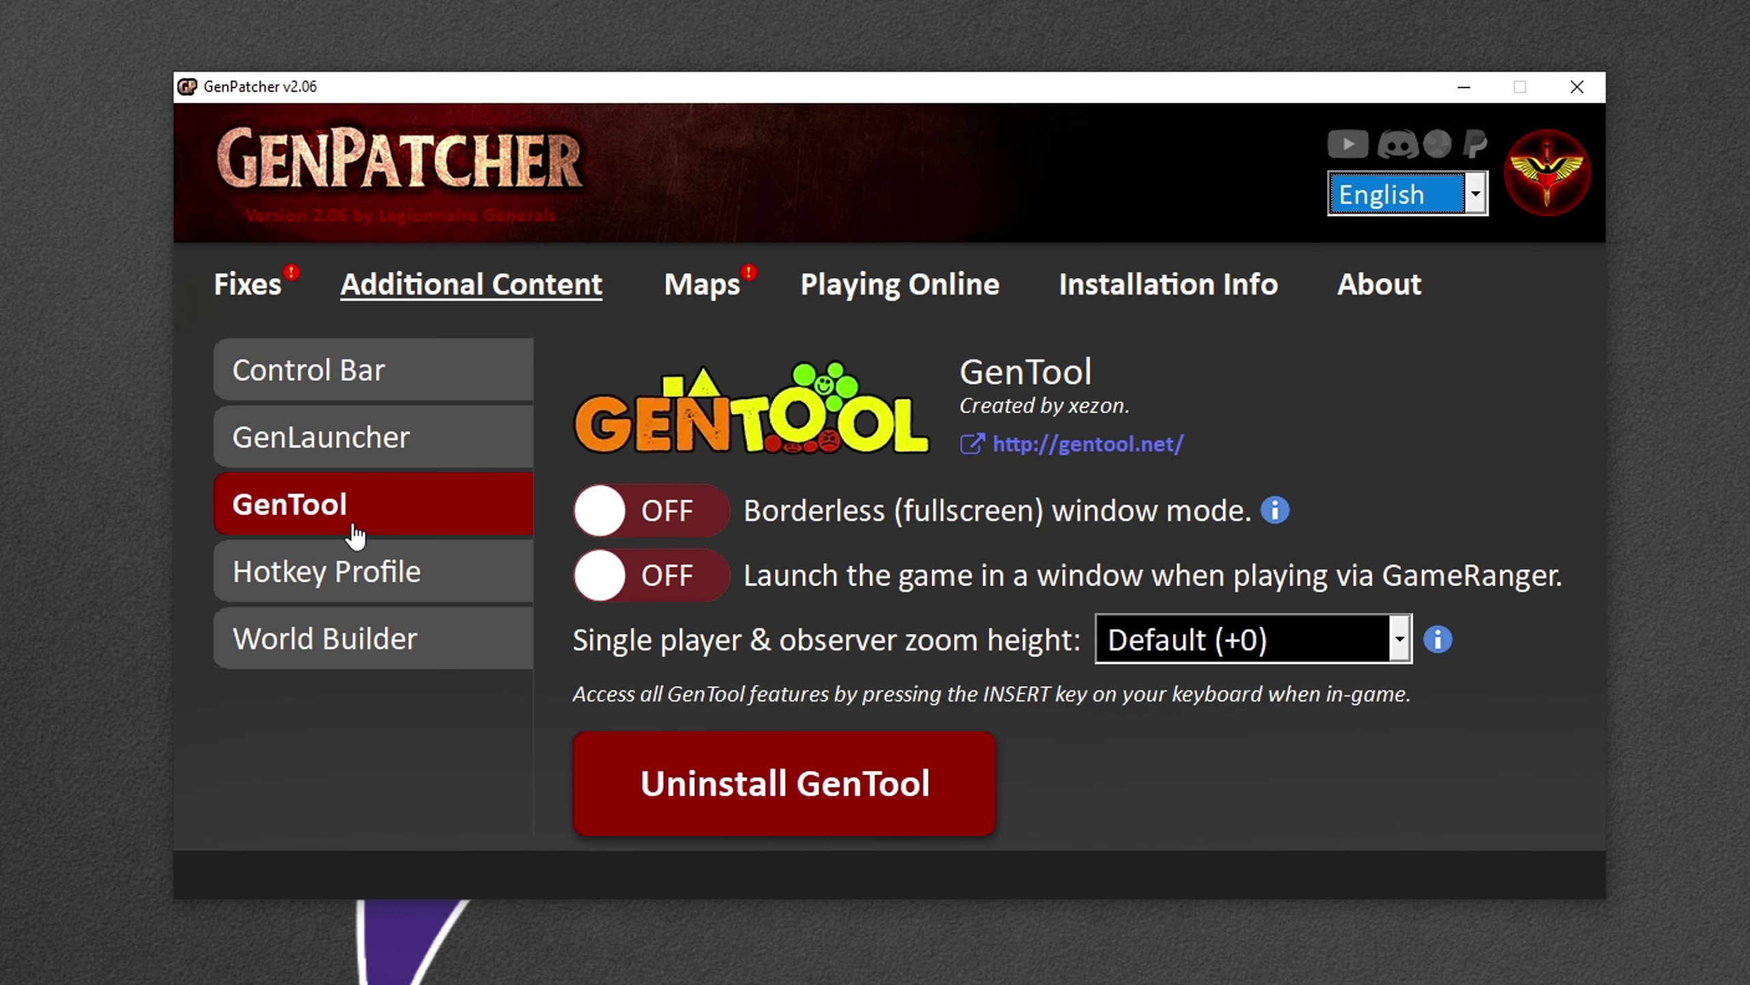
click(351, 638)
click(714, 295)
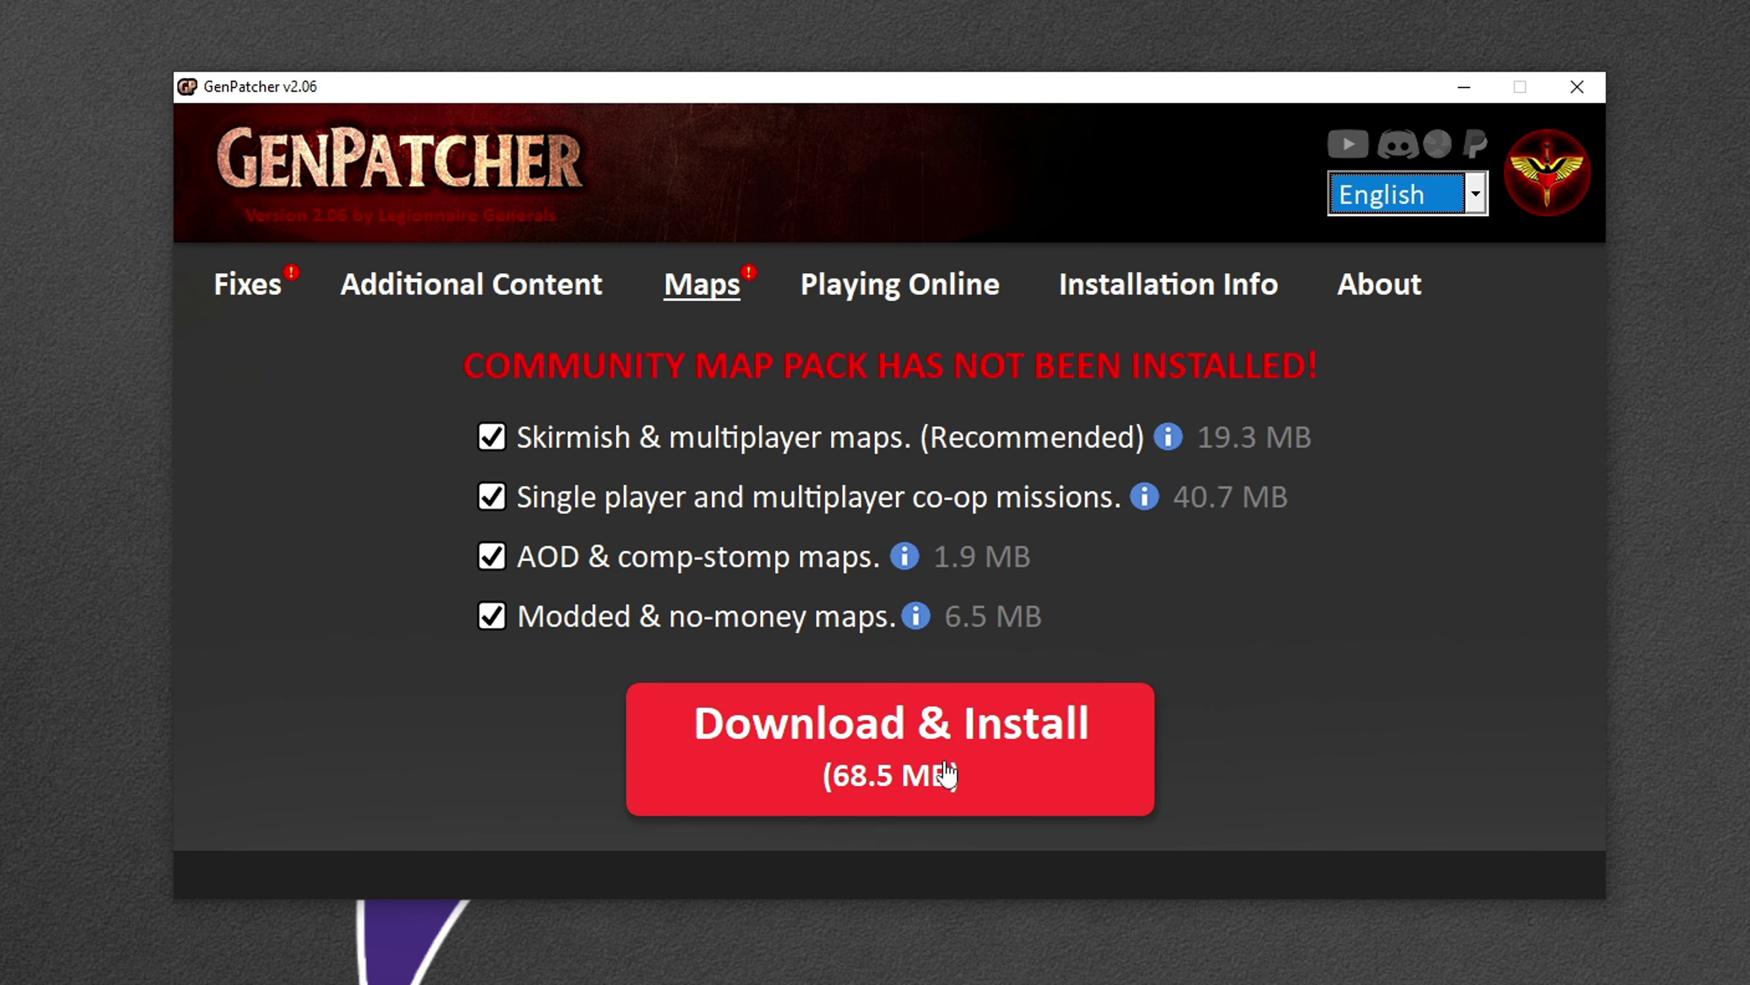
click(965, 291)
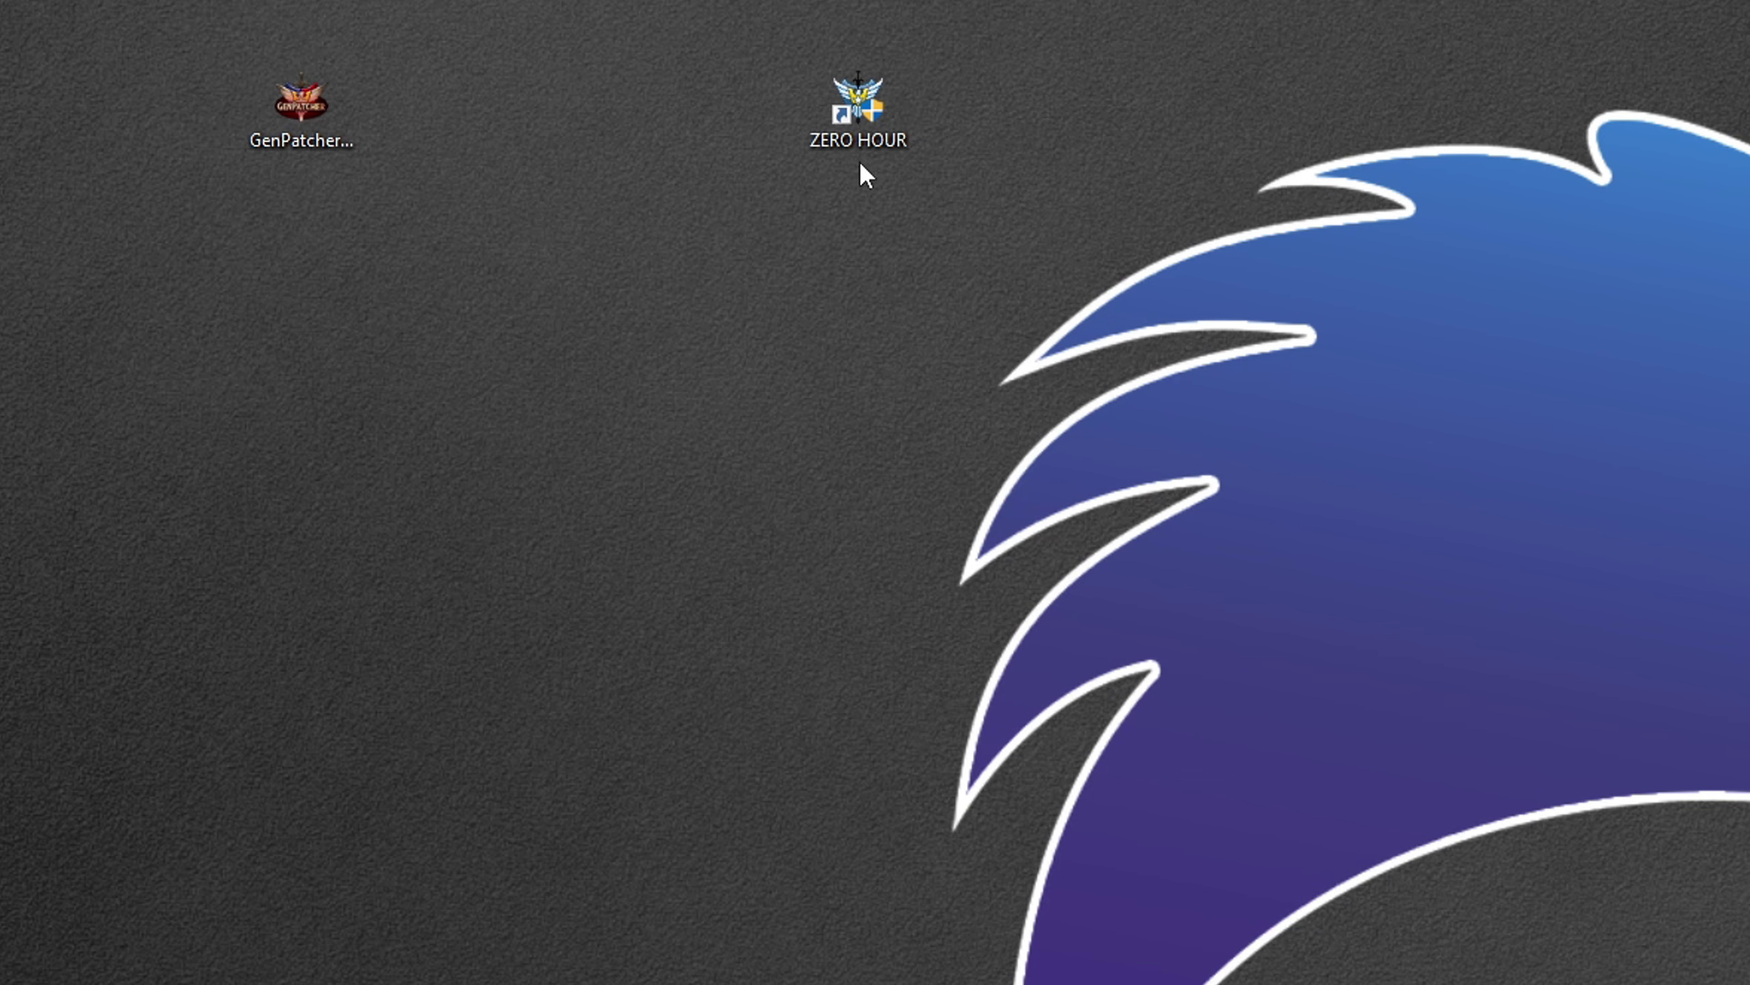
Open the ZERO HOUR shortcut's Properties and highlight '-win -quickstart' at the end of its Target
right_click(851, 110)
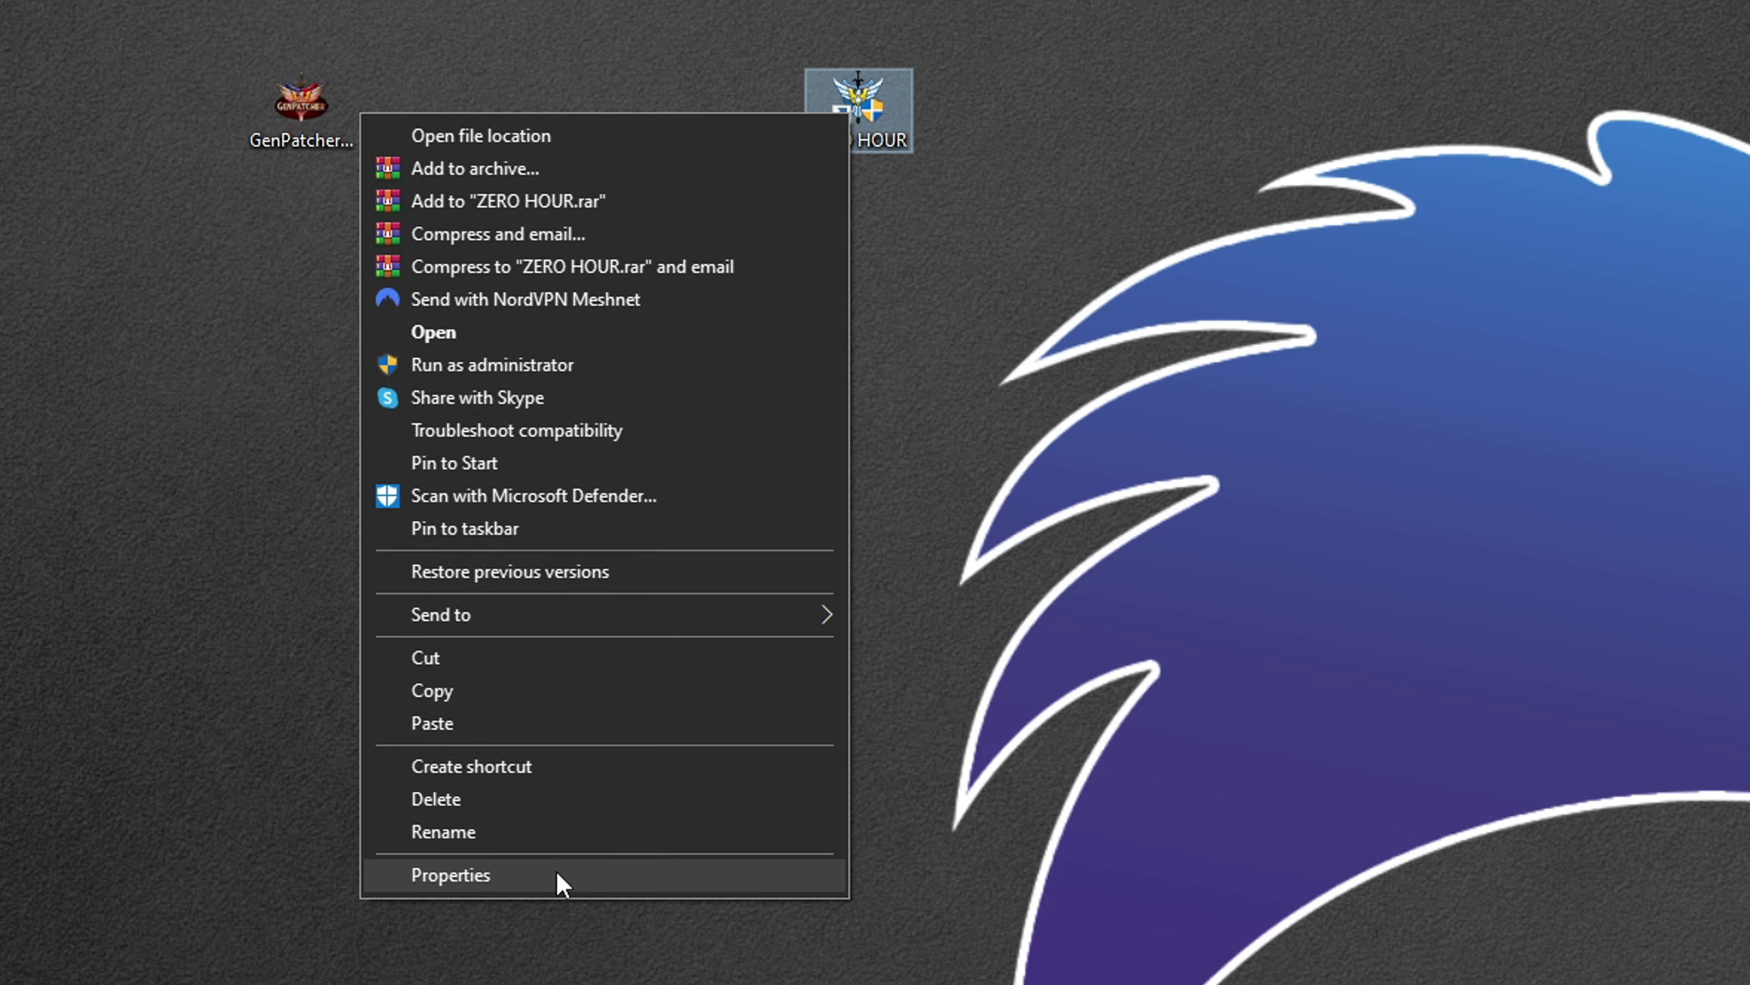
click(557, 873)
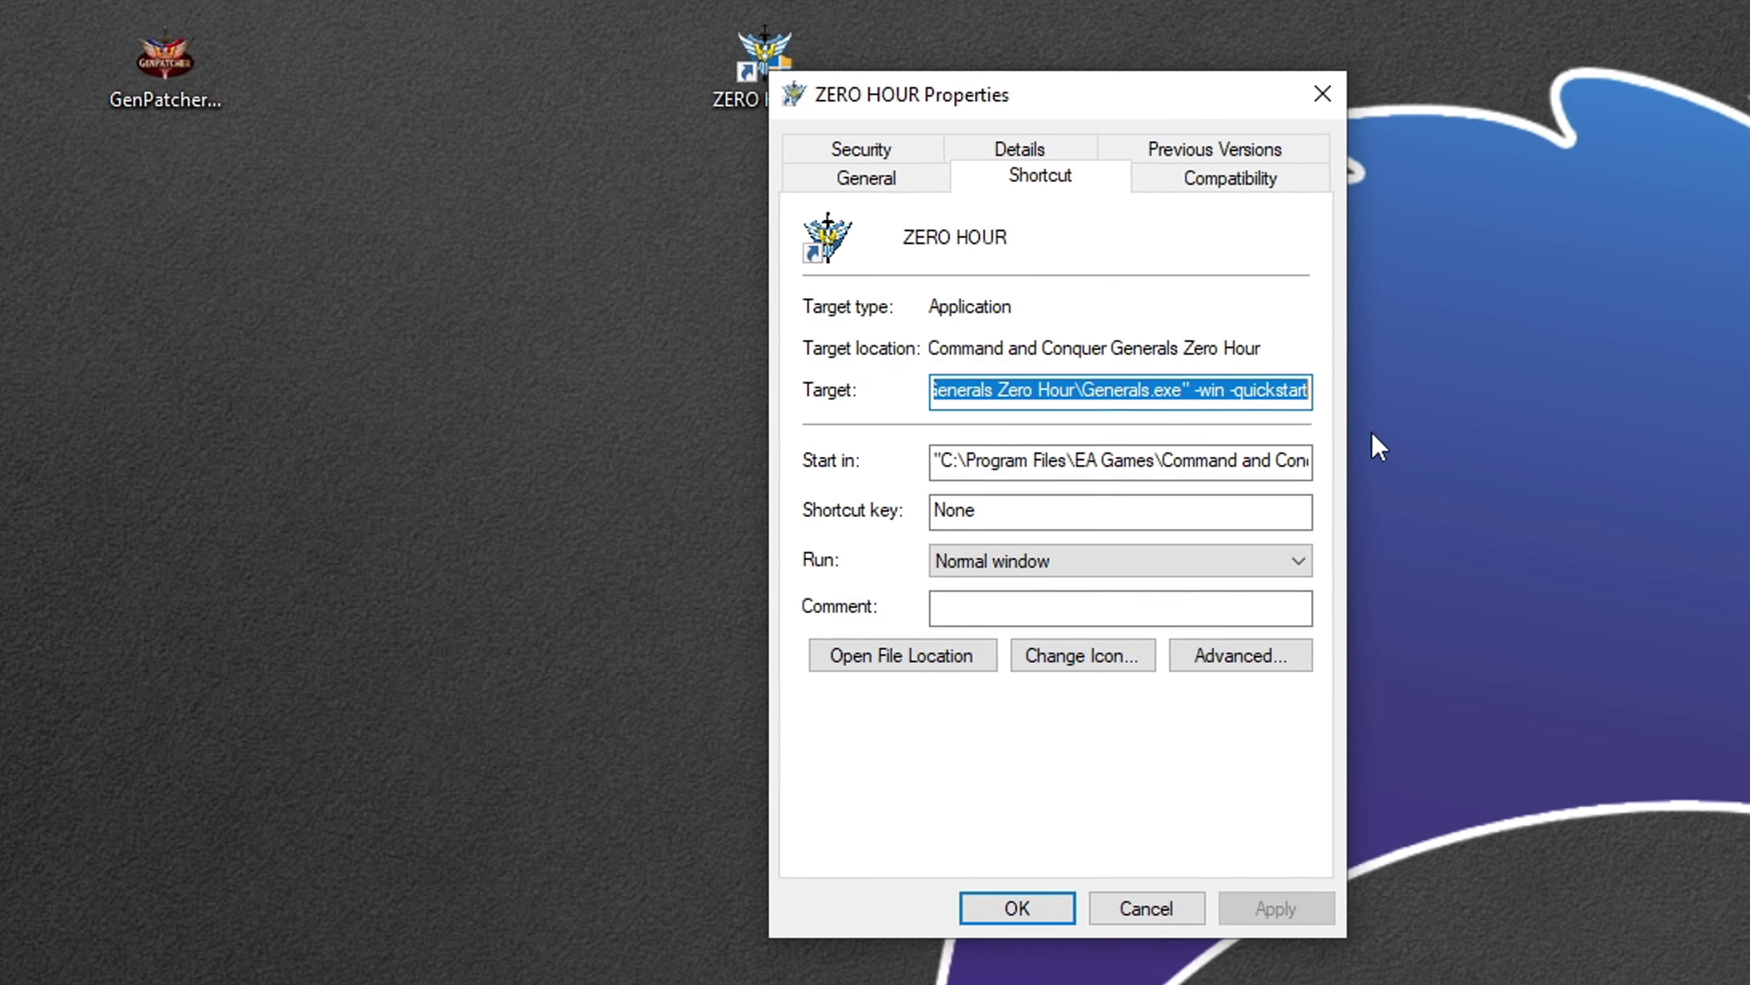
click(1276, 408)
drag(1149, 376, 1288, 399)
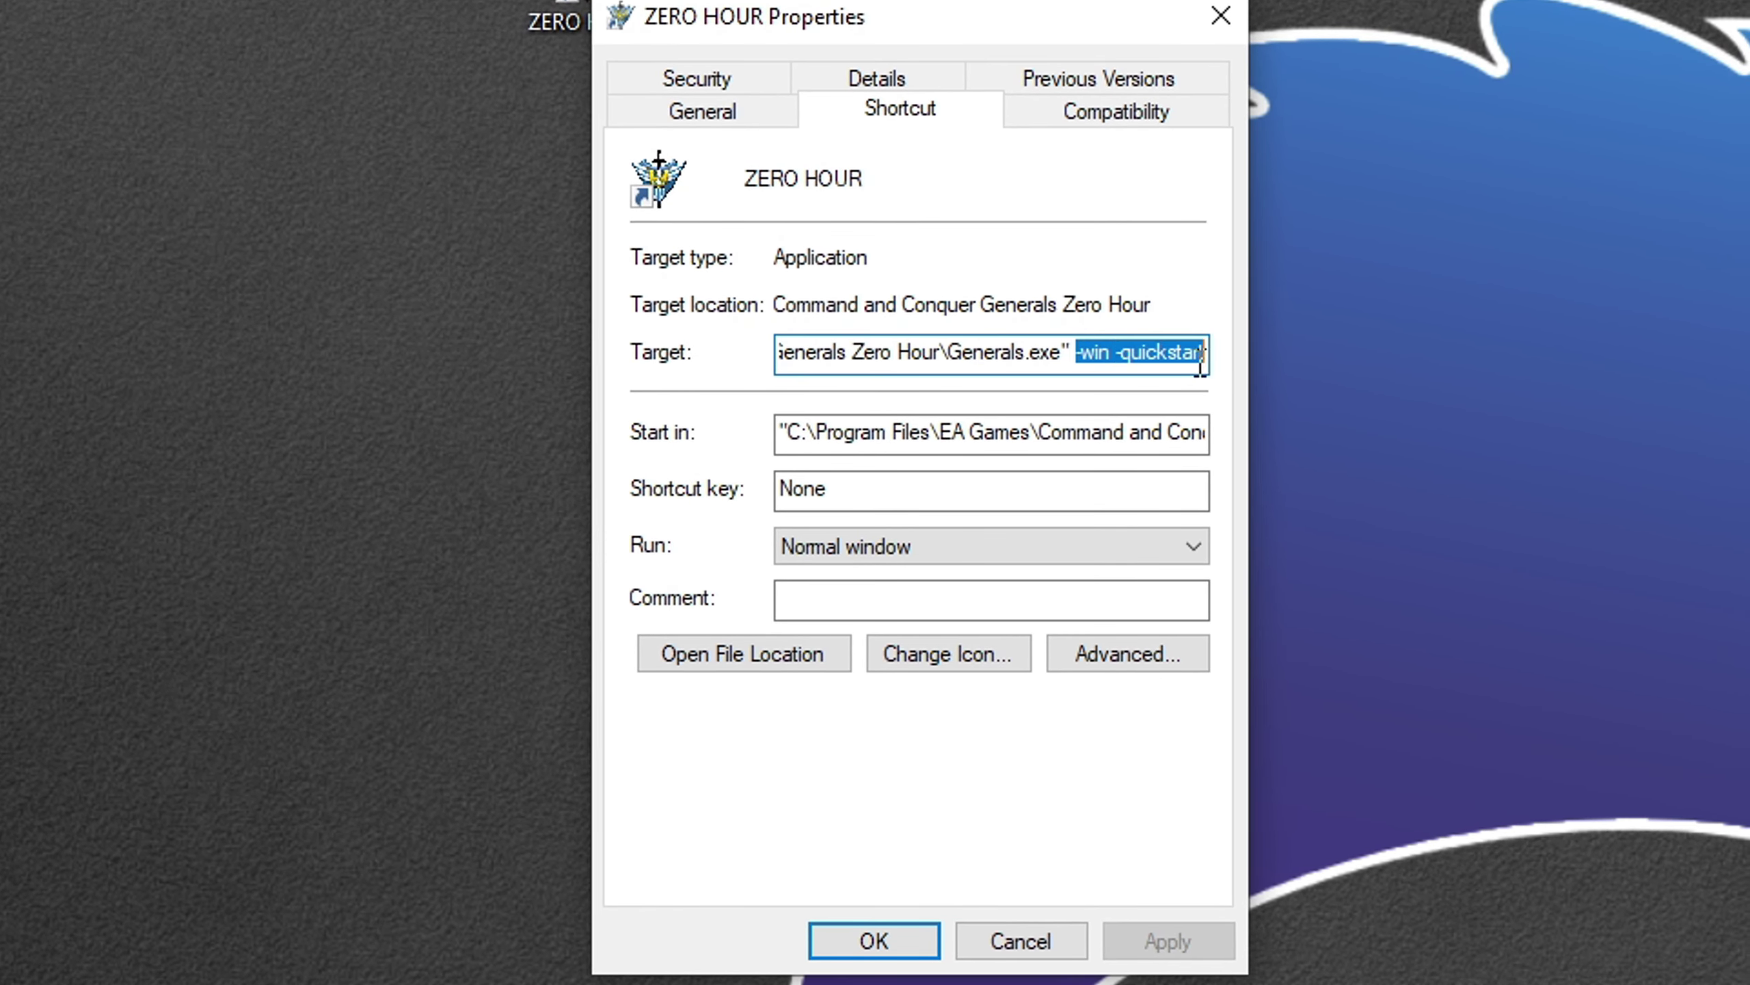
click(1201, 360)
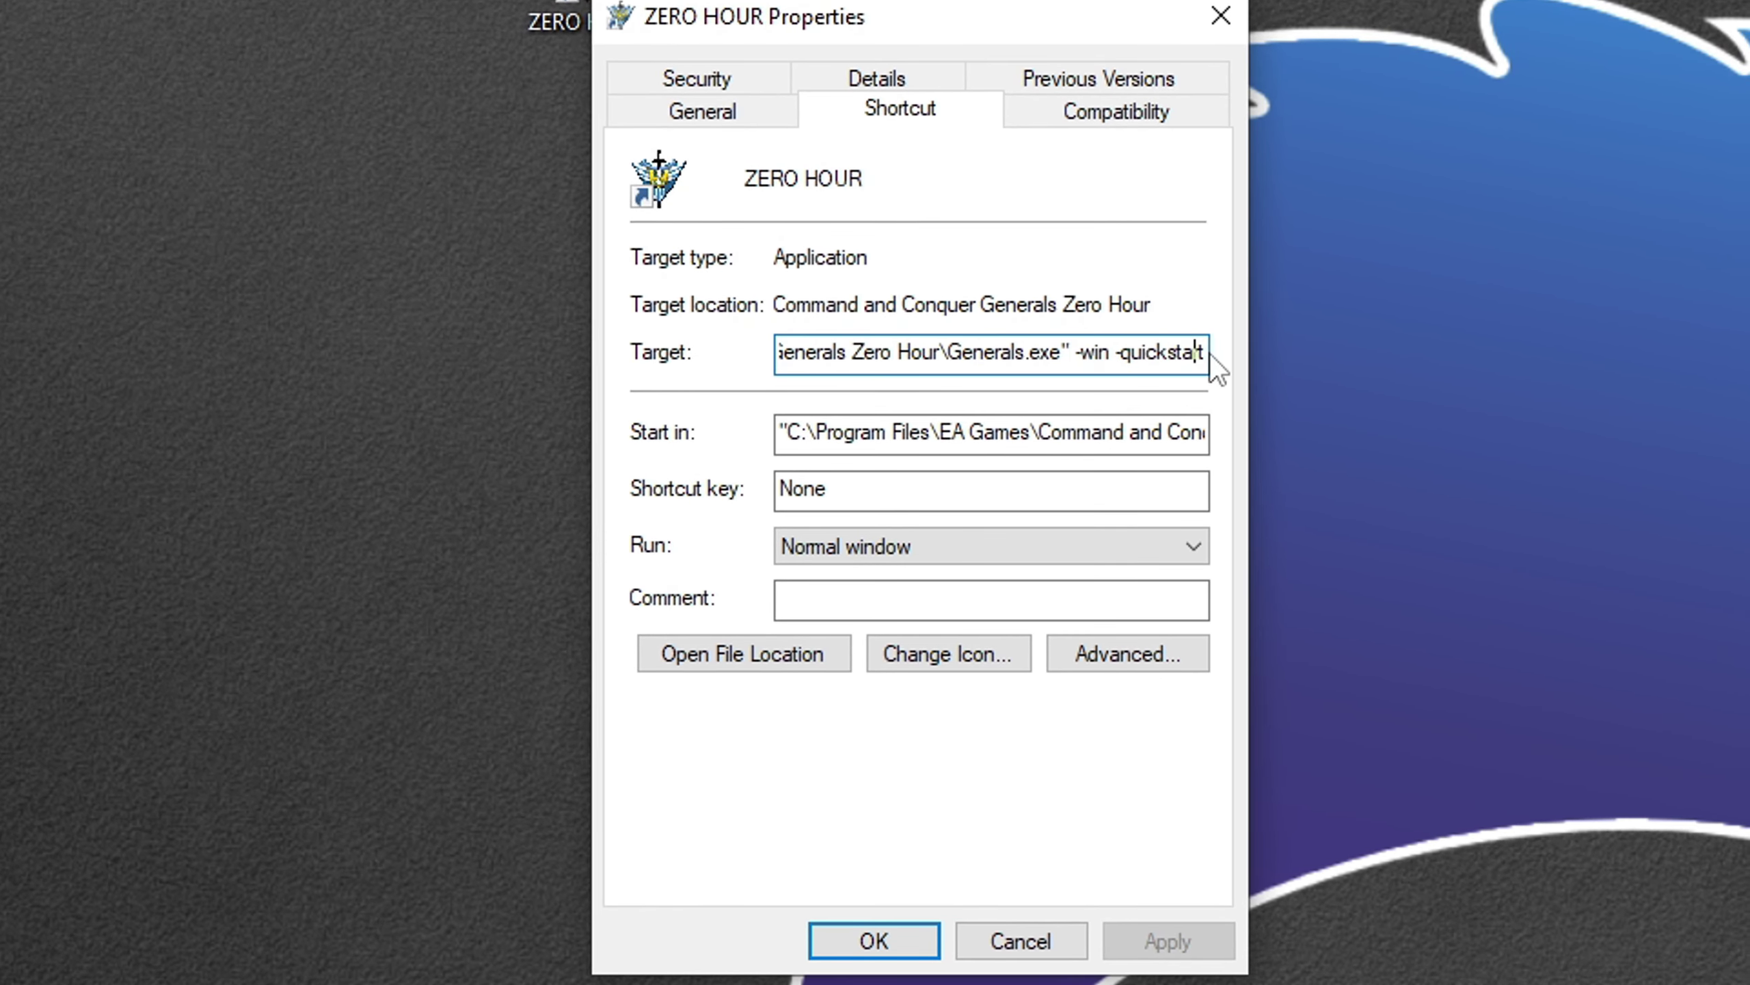
drag(1203, 355, 1079, 368)
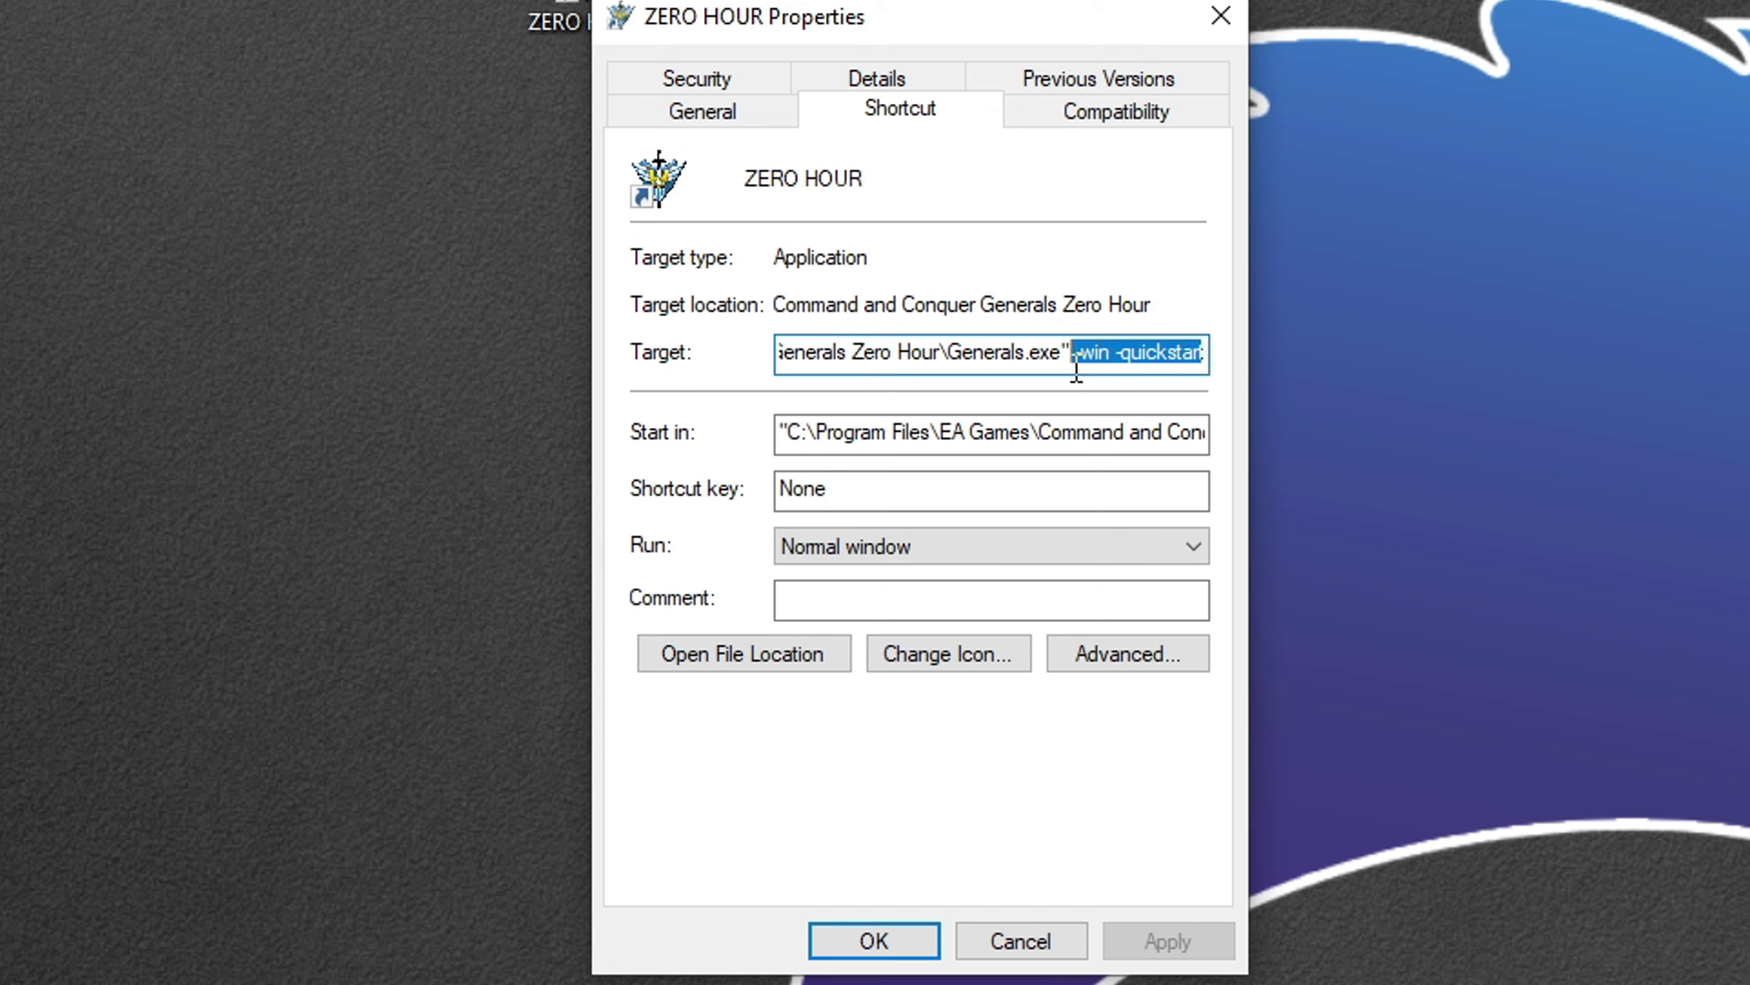
click(1208, 353)
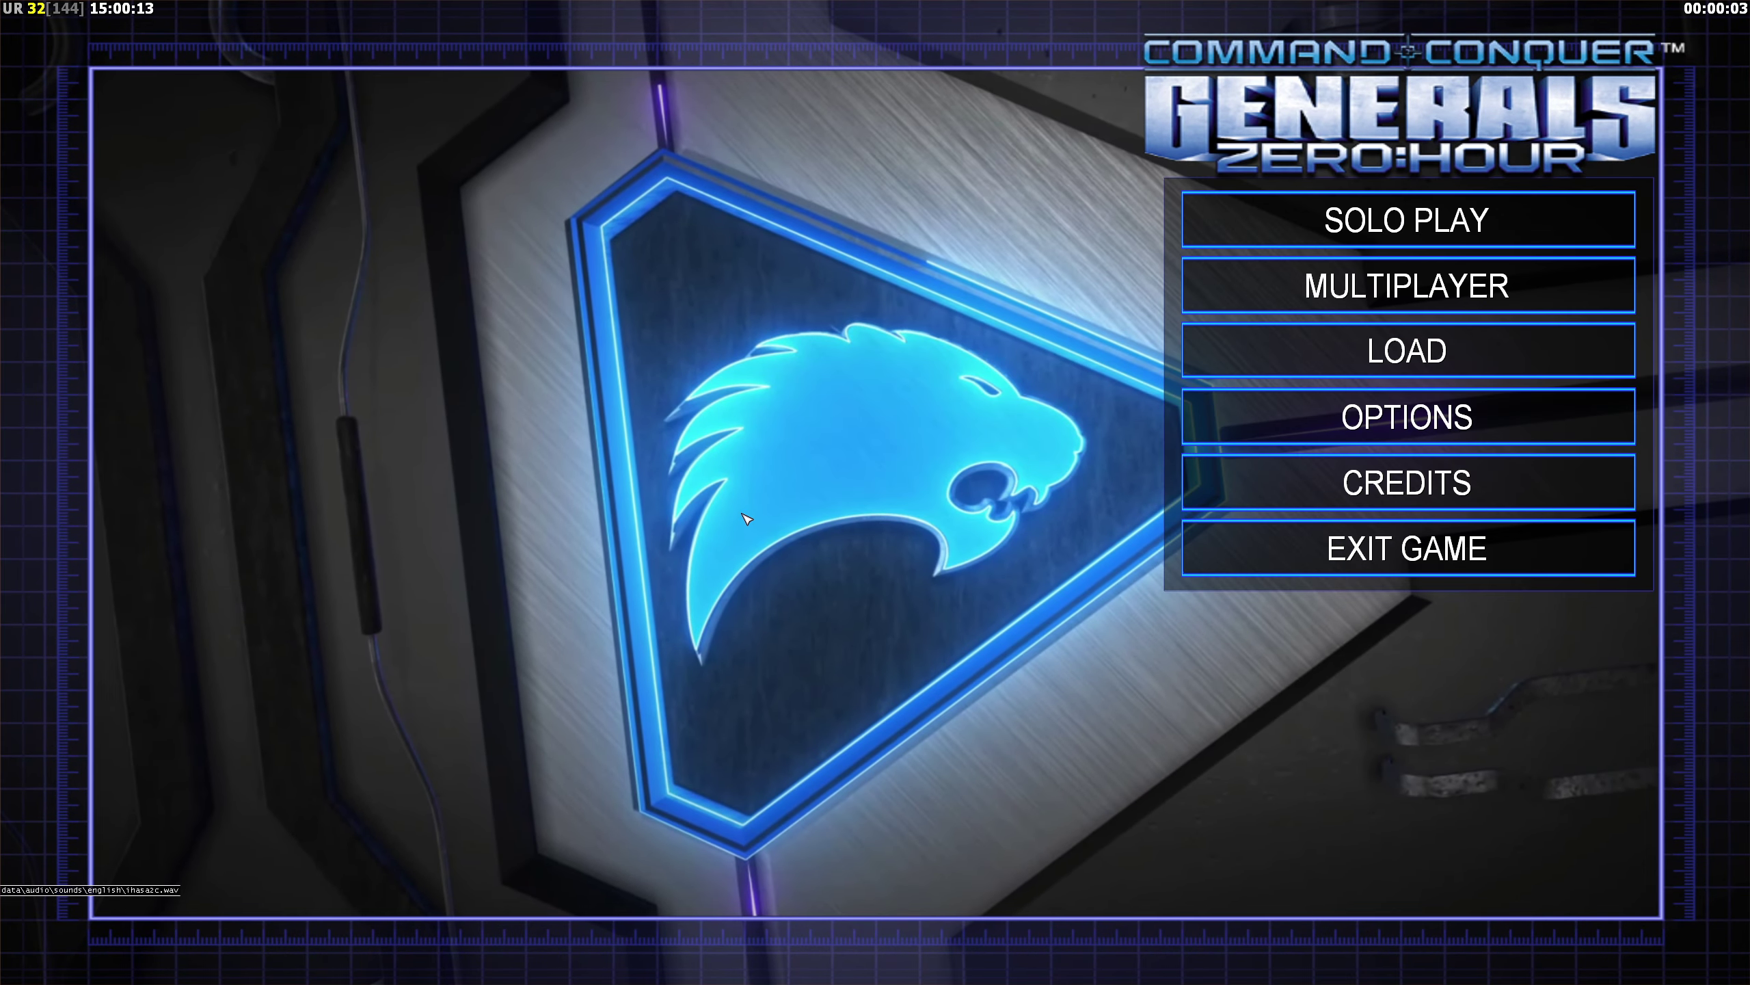
Switch from the game to the Windows desktop and open the desktop context menu
key(super)
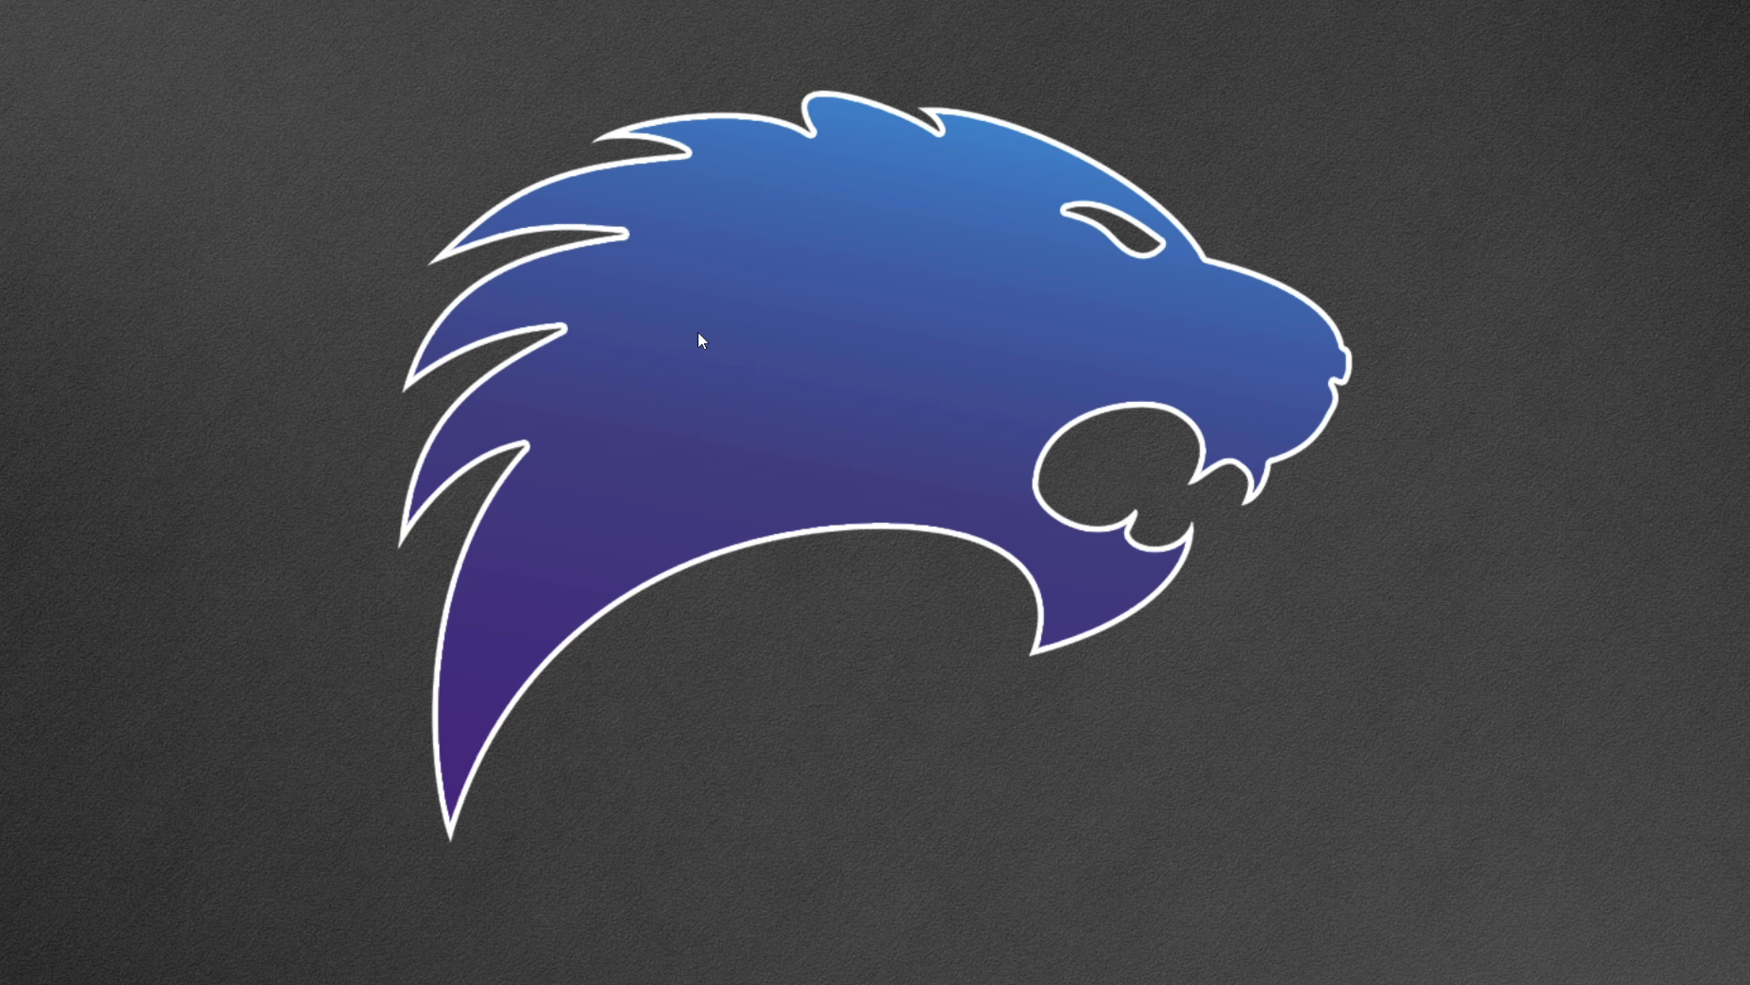
right_click(697, 332)
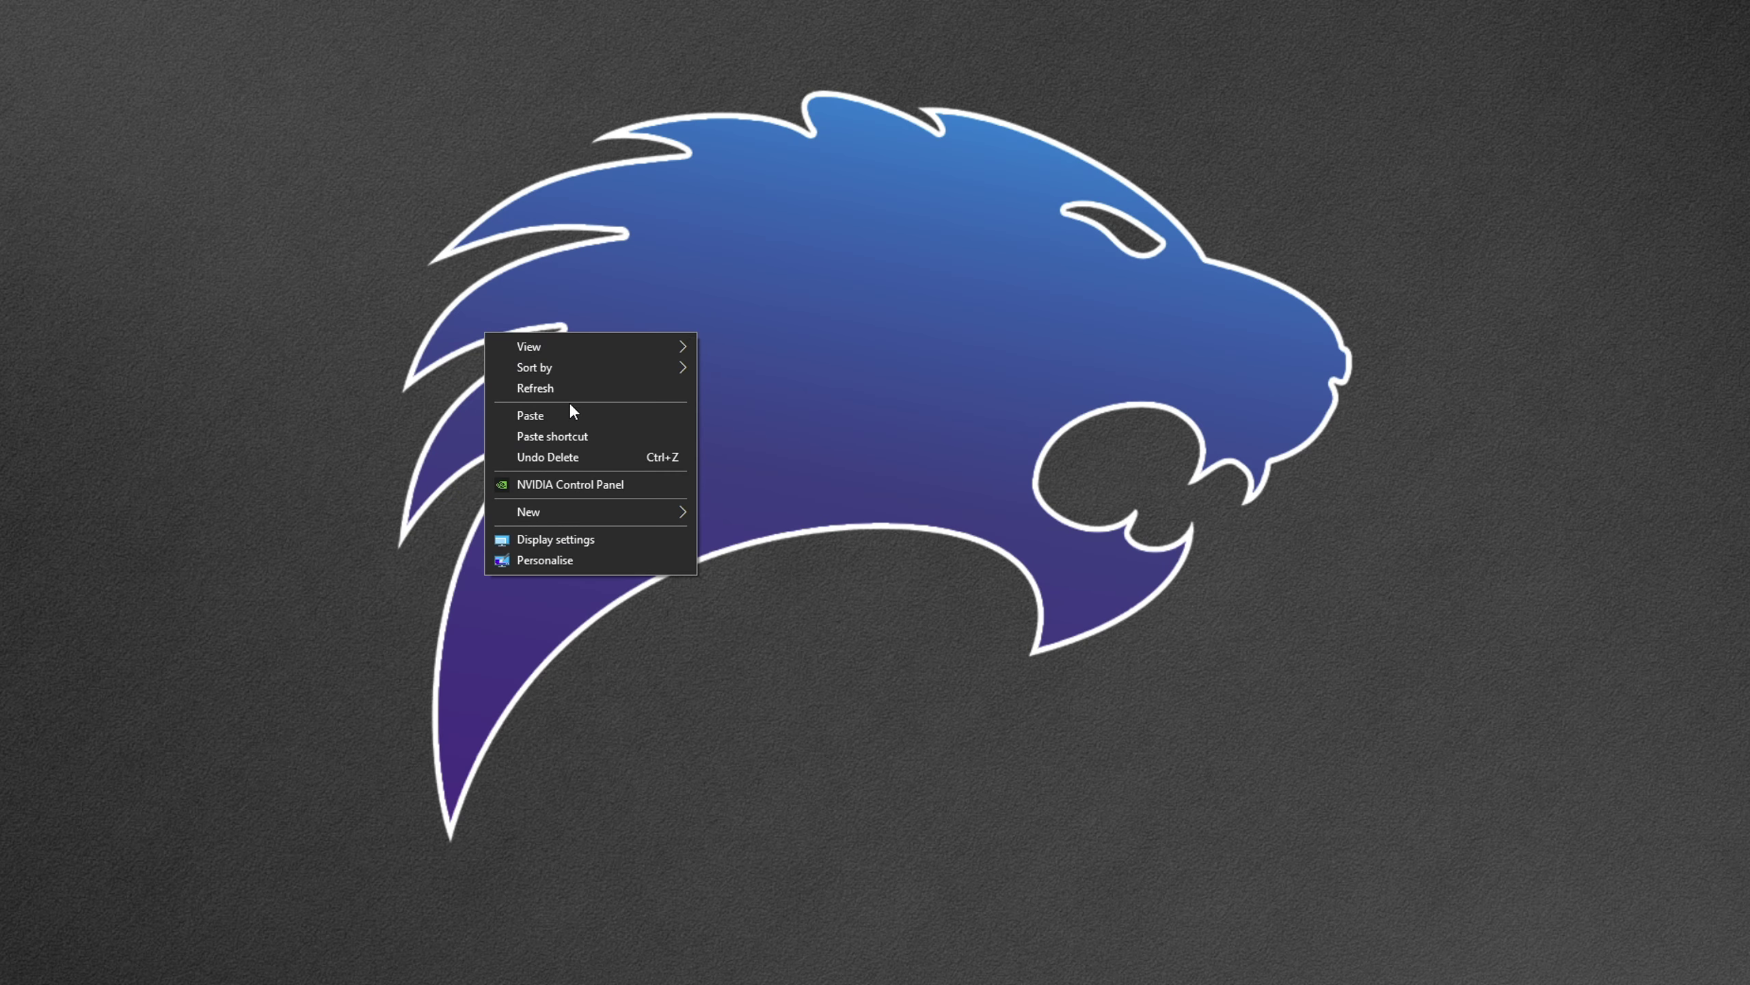
In NVIDIA Control Panel's Program Settings, select Command & Conquer - Generals for customisation
click(593, 483)
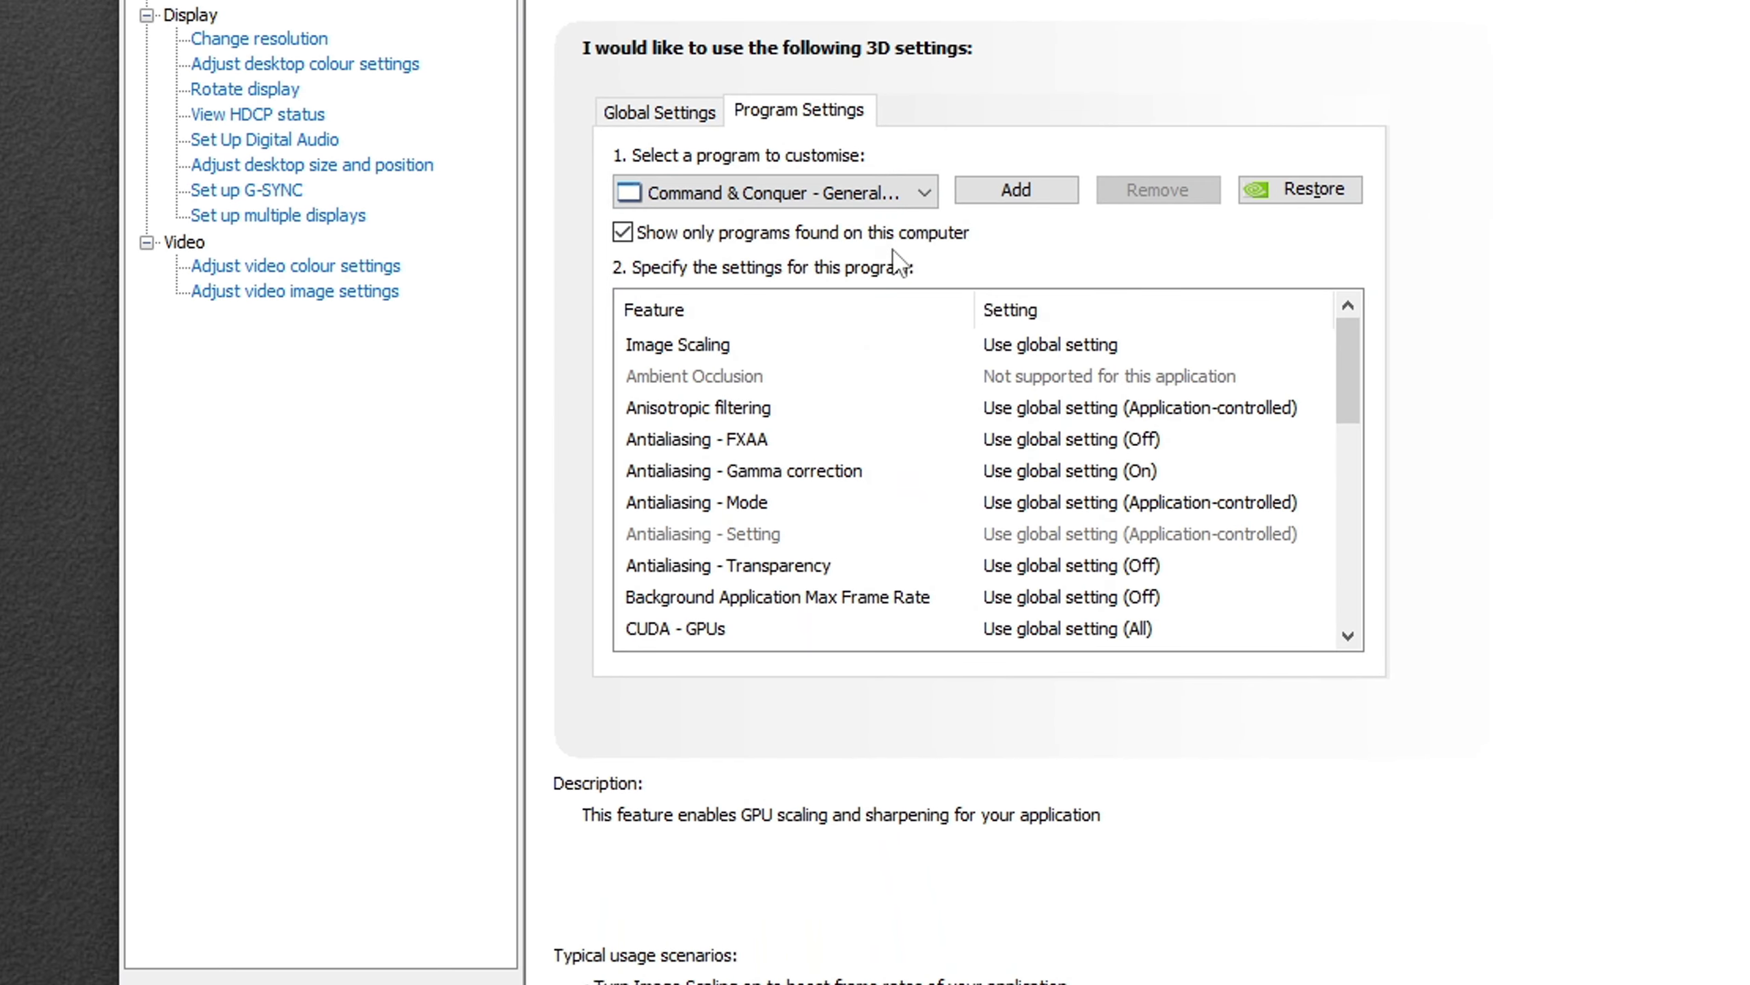
click(900, 198)
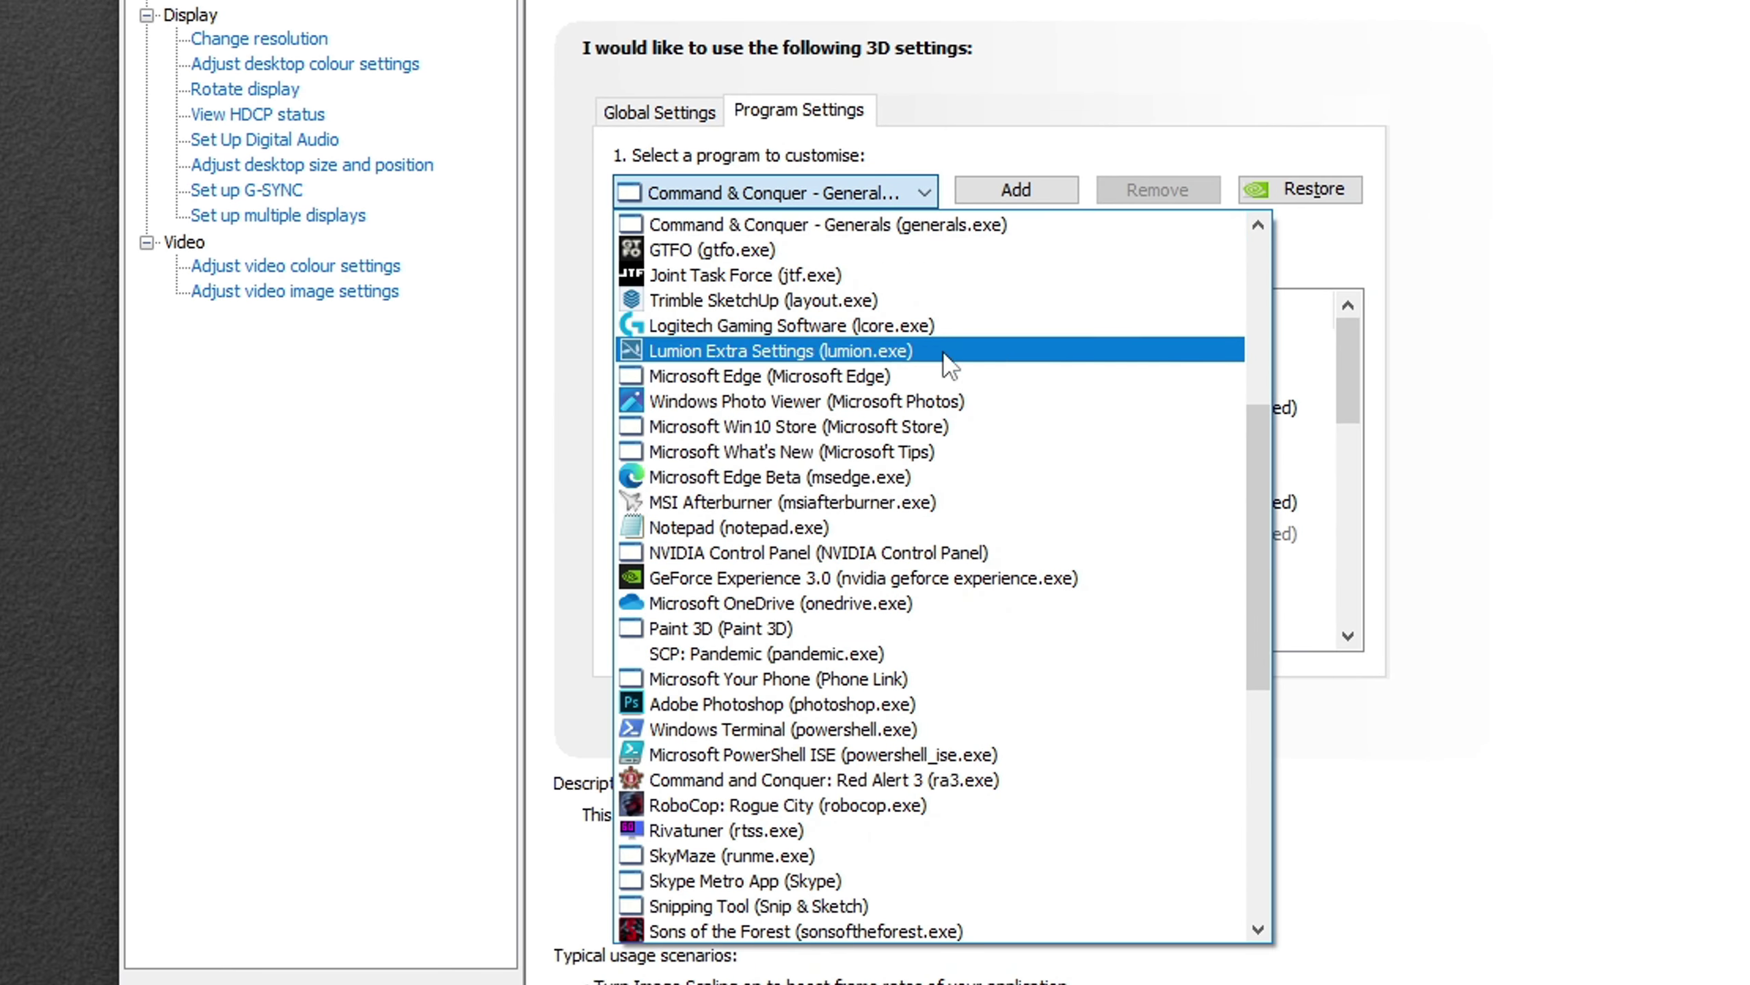
click(962, 228)
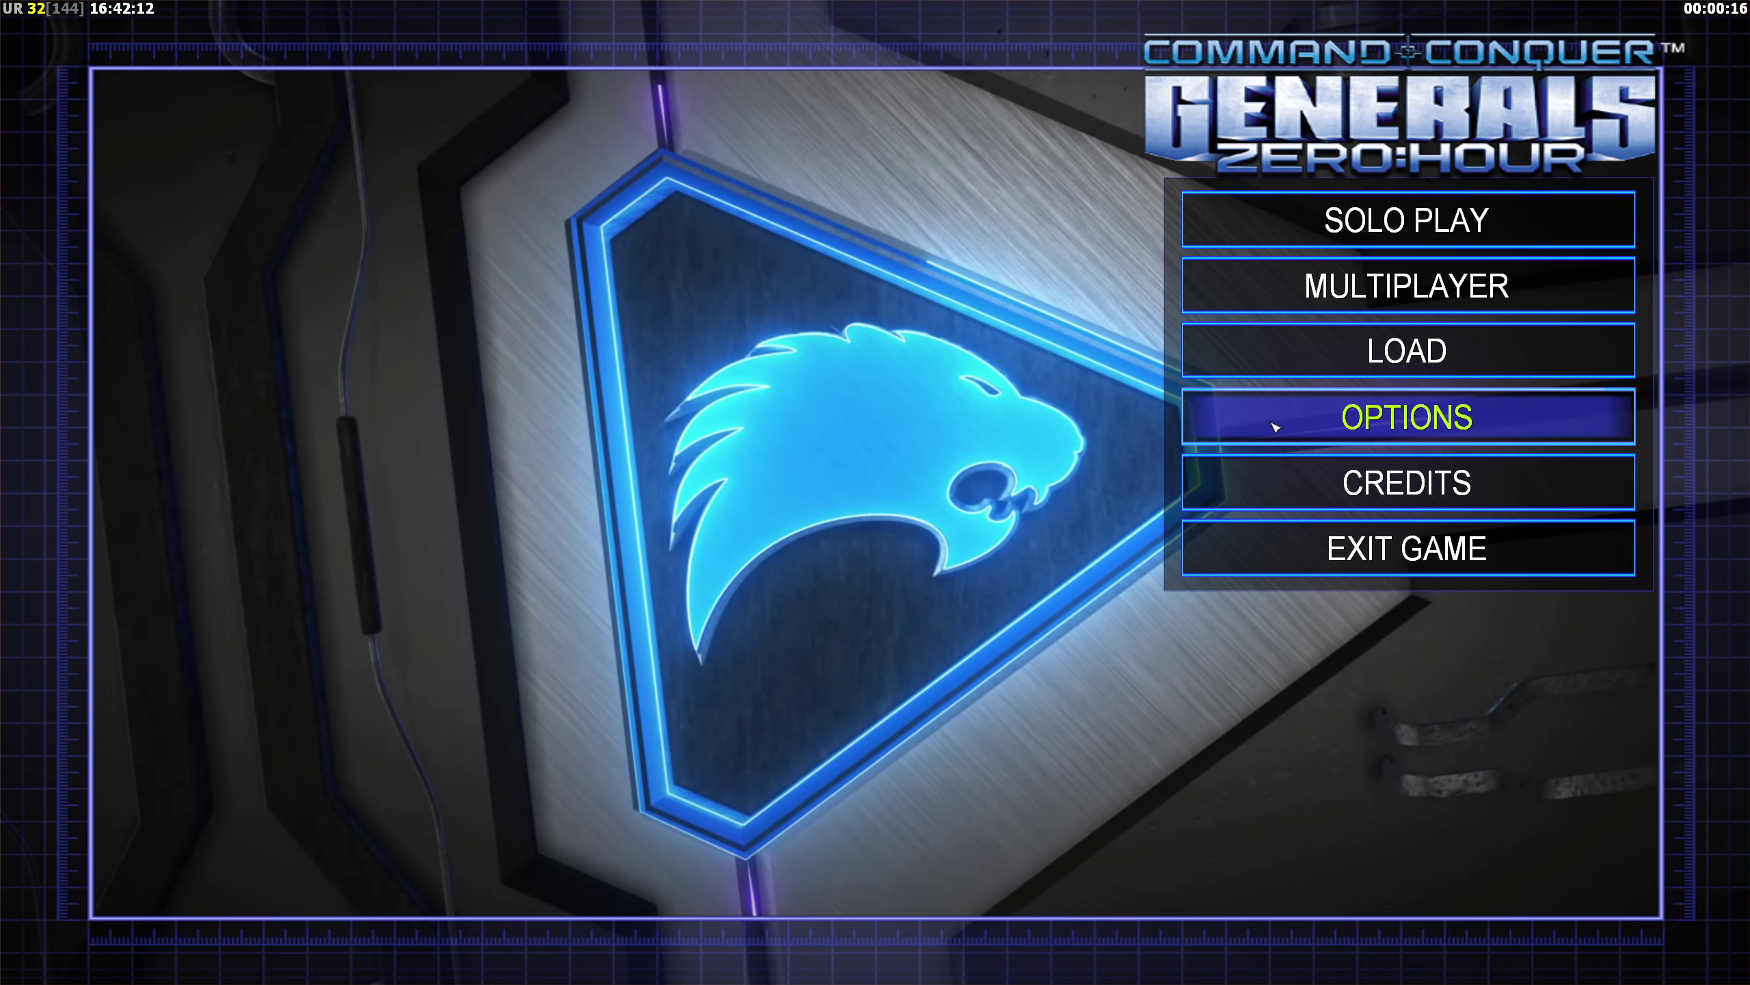
Set the game's Detail to Custom, disable 3D Shadows and drag Particle Cap down to about five blocks
click(1300, 427)
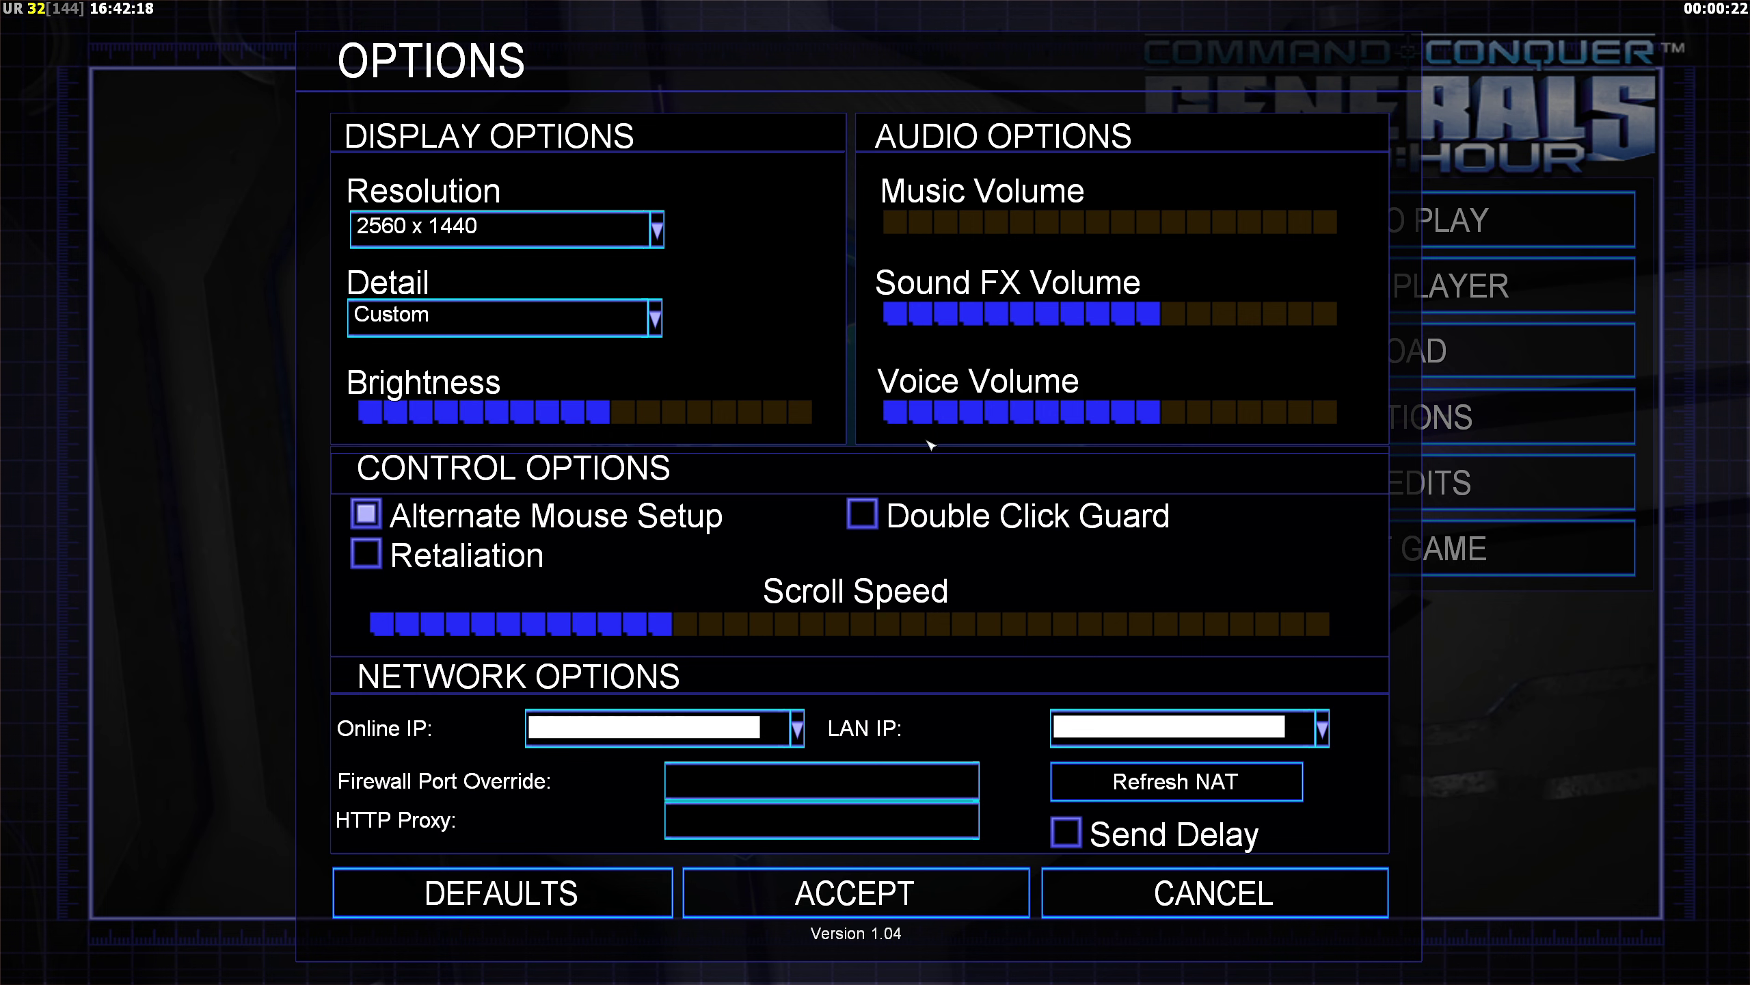
click(659, 329)
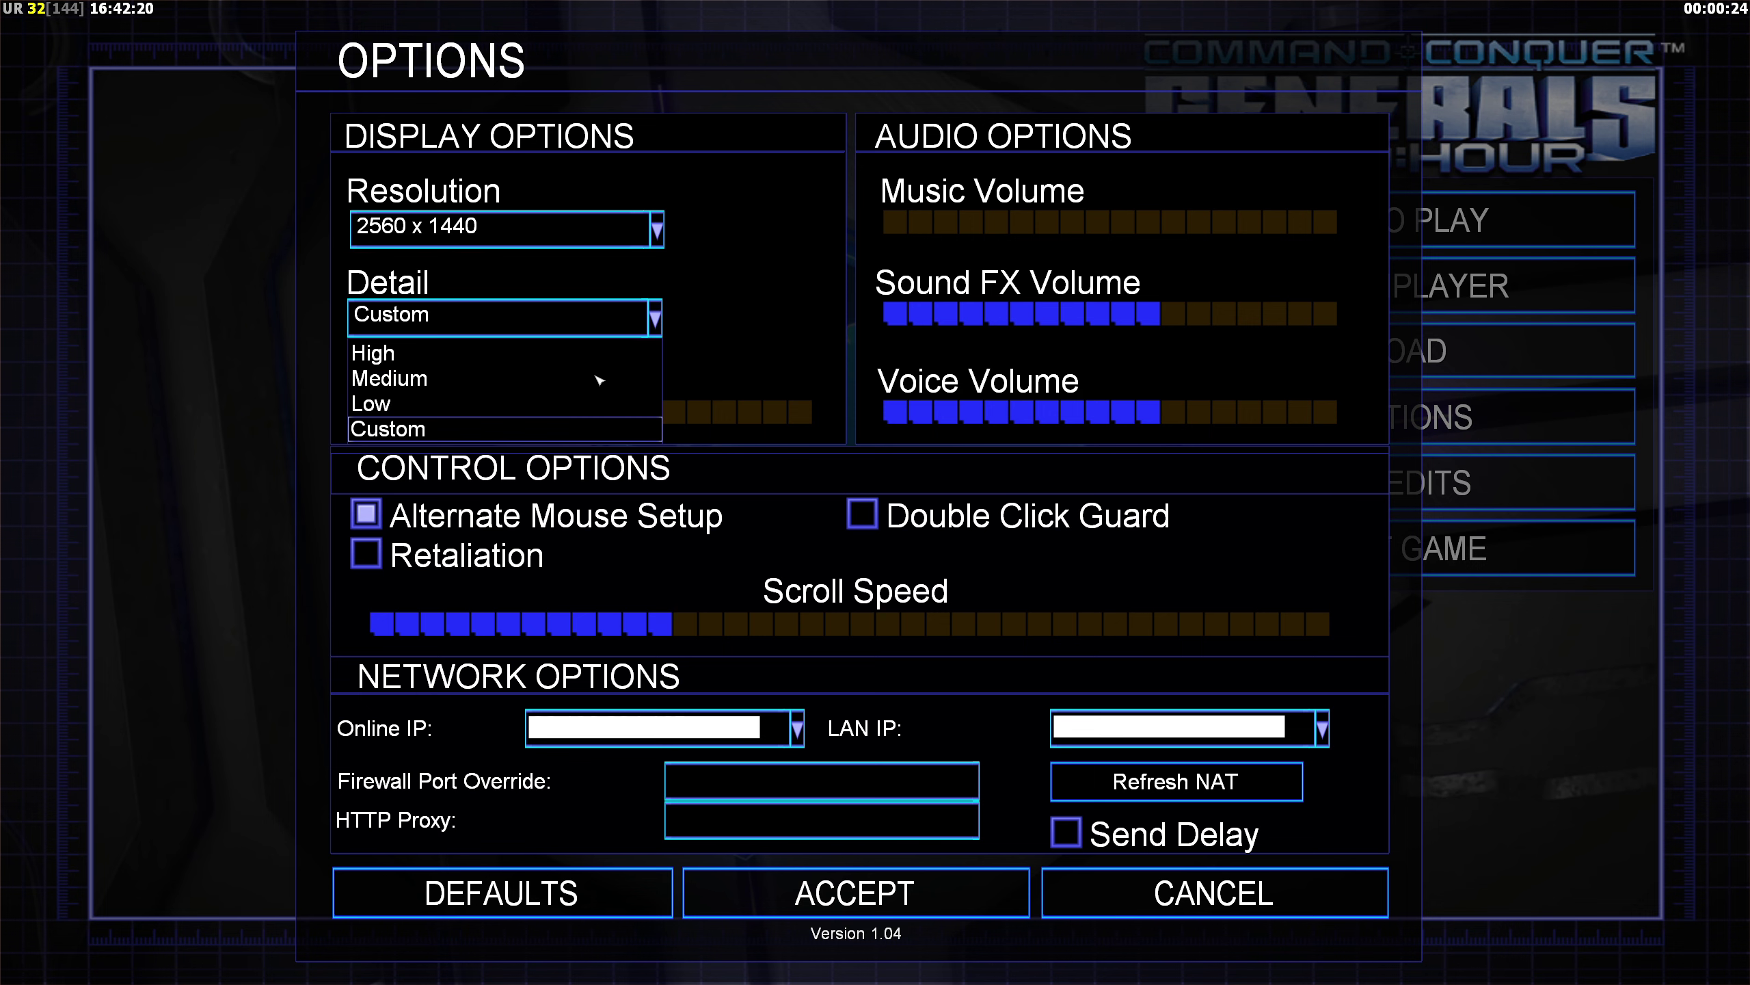
click(427, 431)
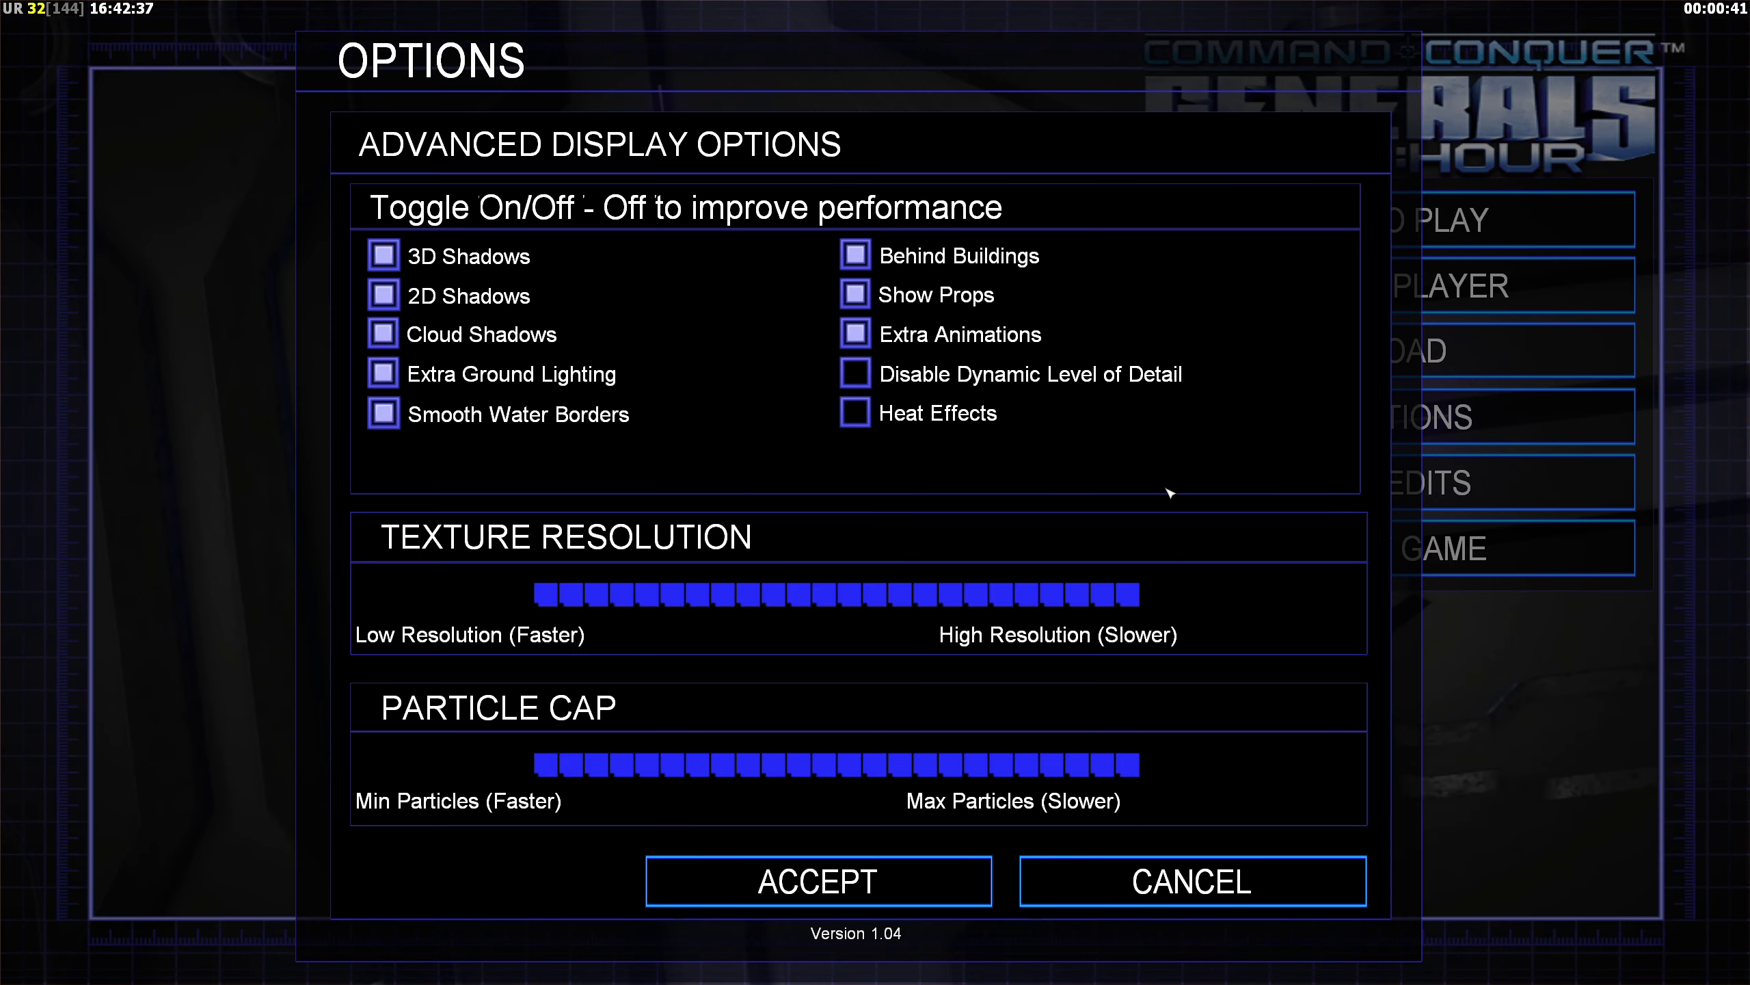
click(397, 257)
drag(1146, 768, 650, 767)
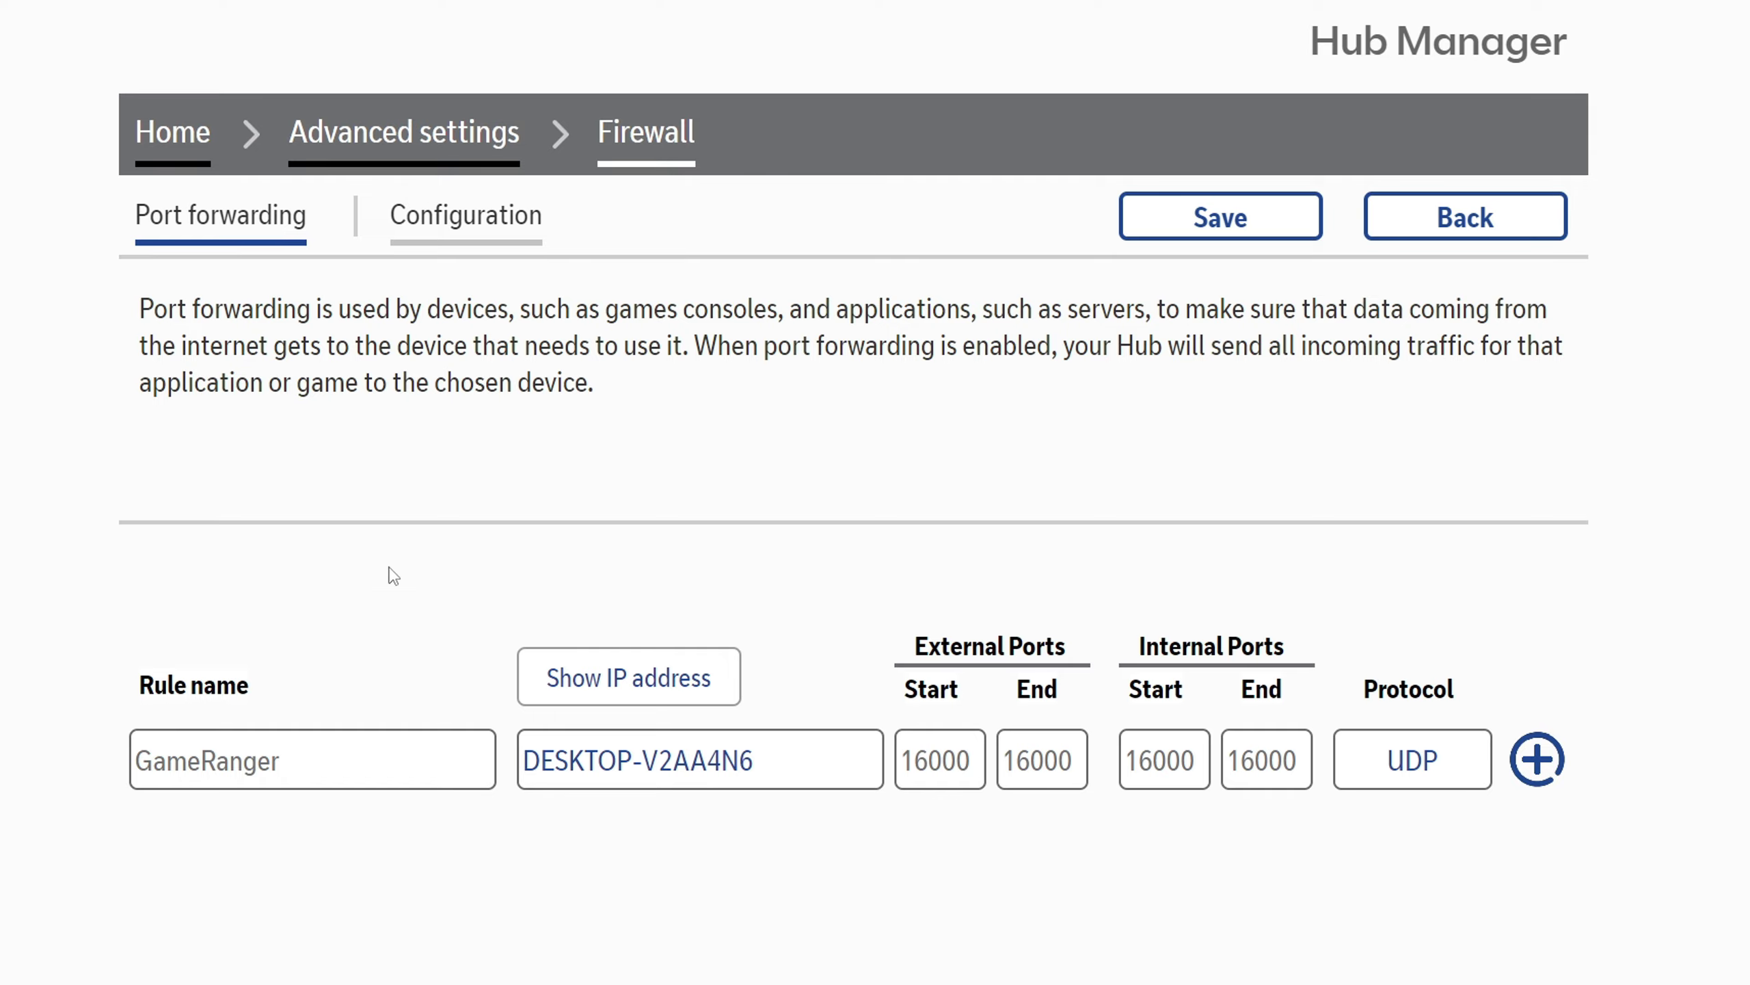
Check the GameRanger rule's device, ports 16000–16000 and UDP protocol, then add the forwarding rule
click(359, 759)
click(697, 770)
click(948, 772)
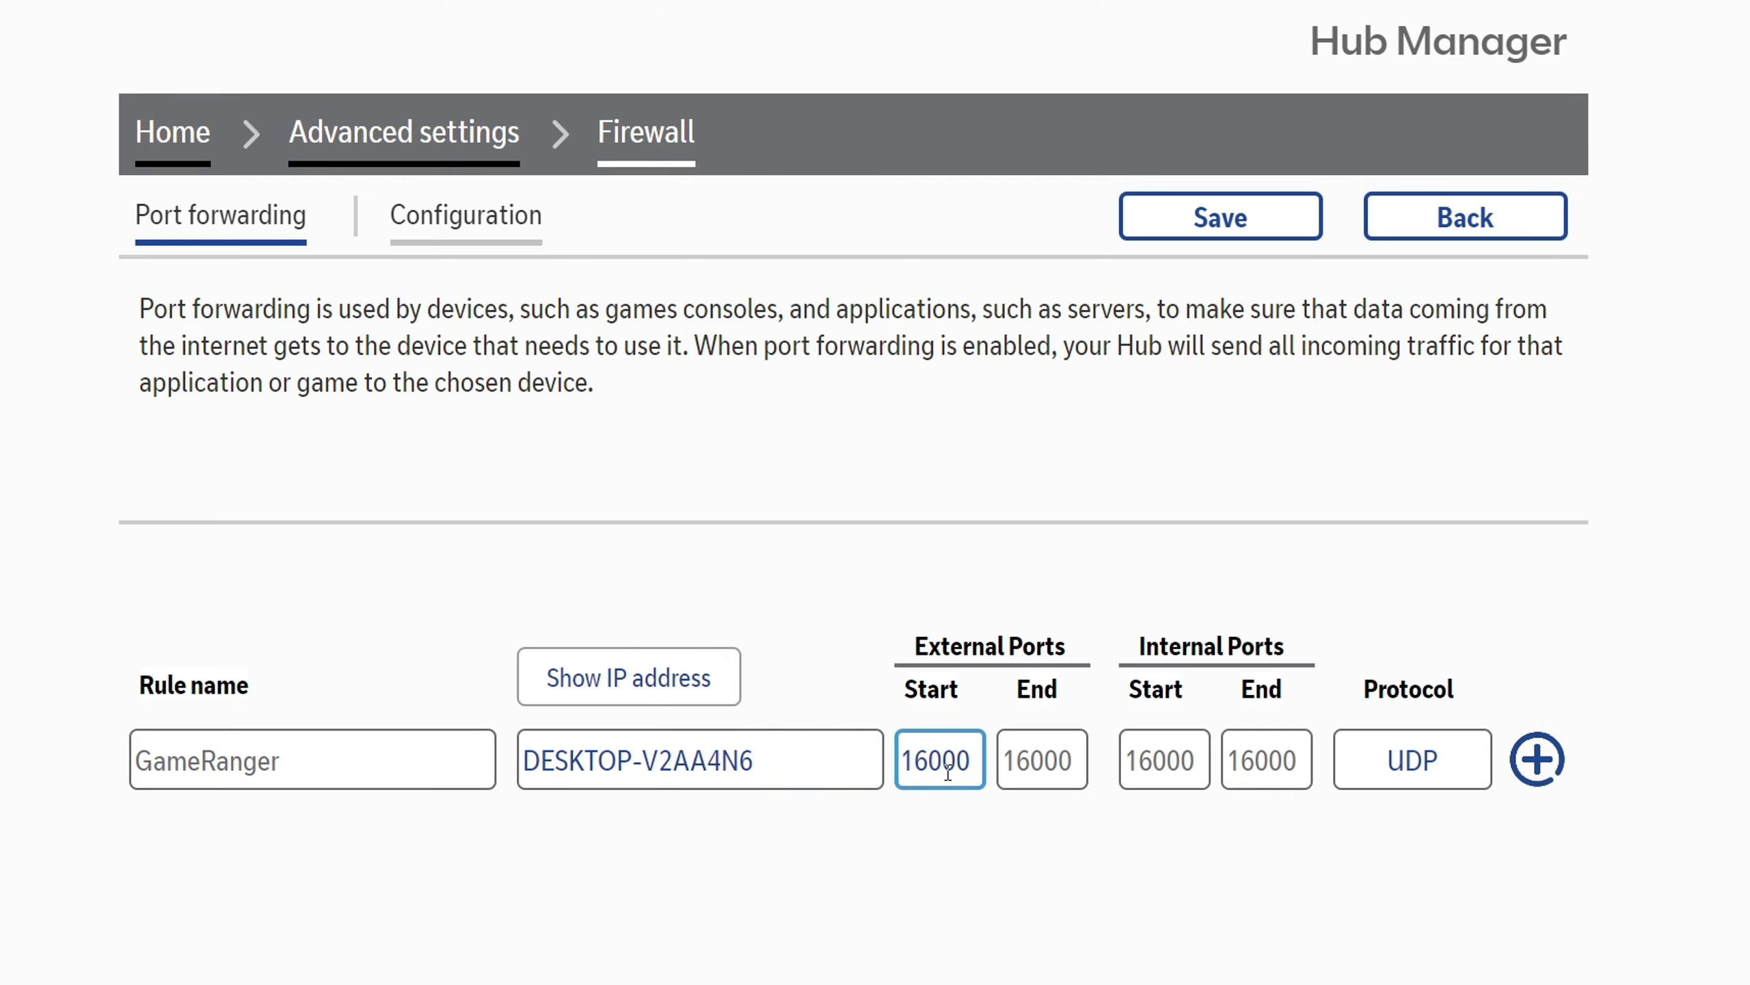
click(1034, 761)
click(1172, 764)
click(1271, 763)
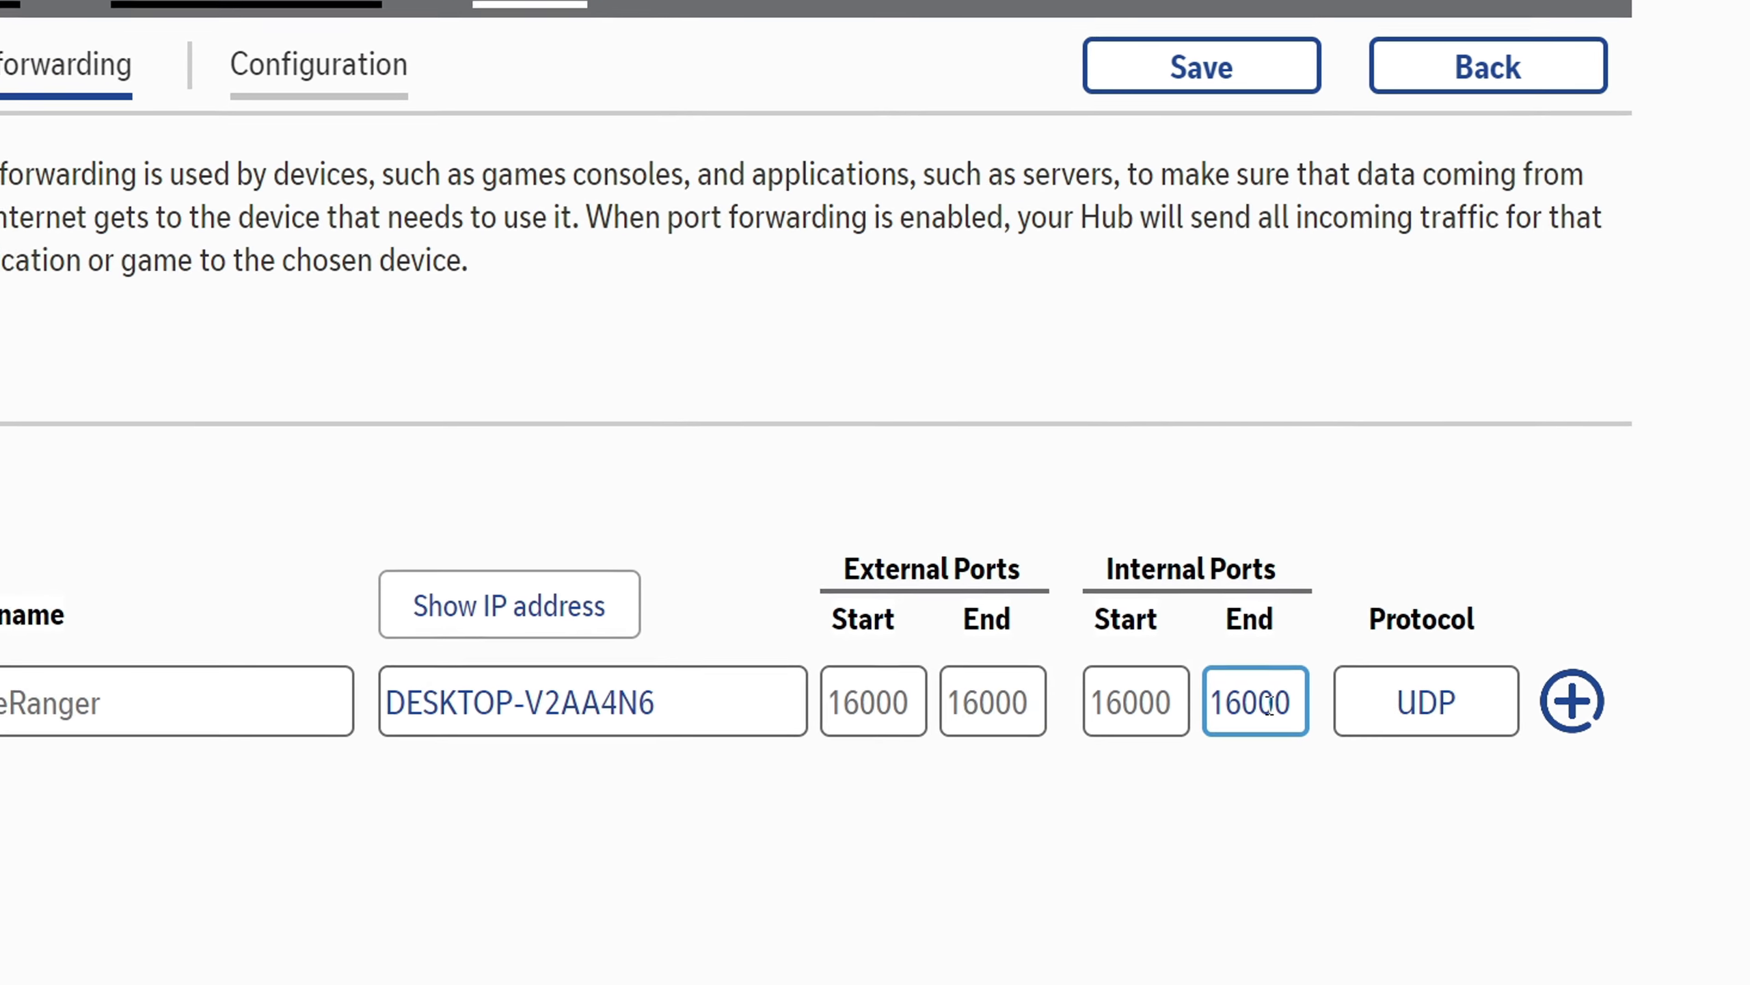
click(1406, 764)
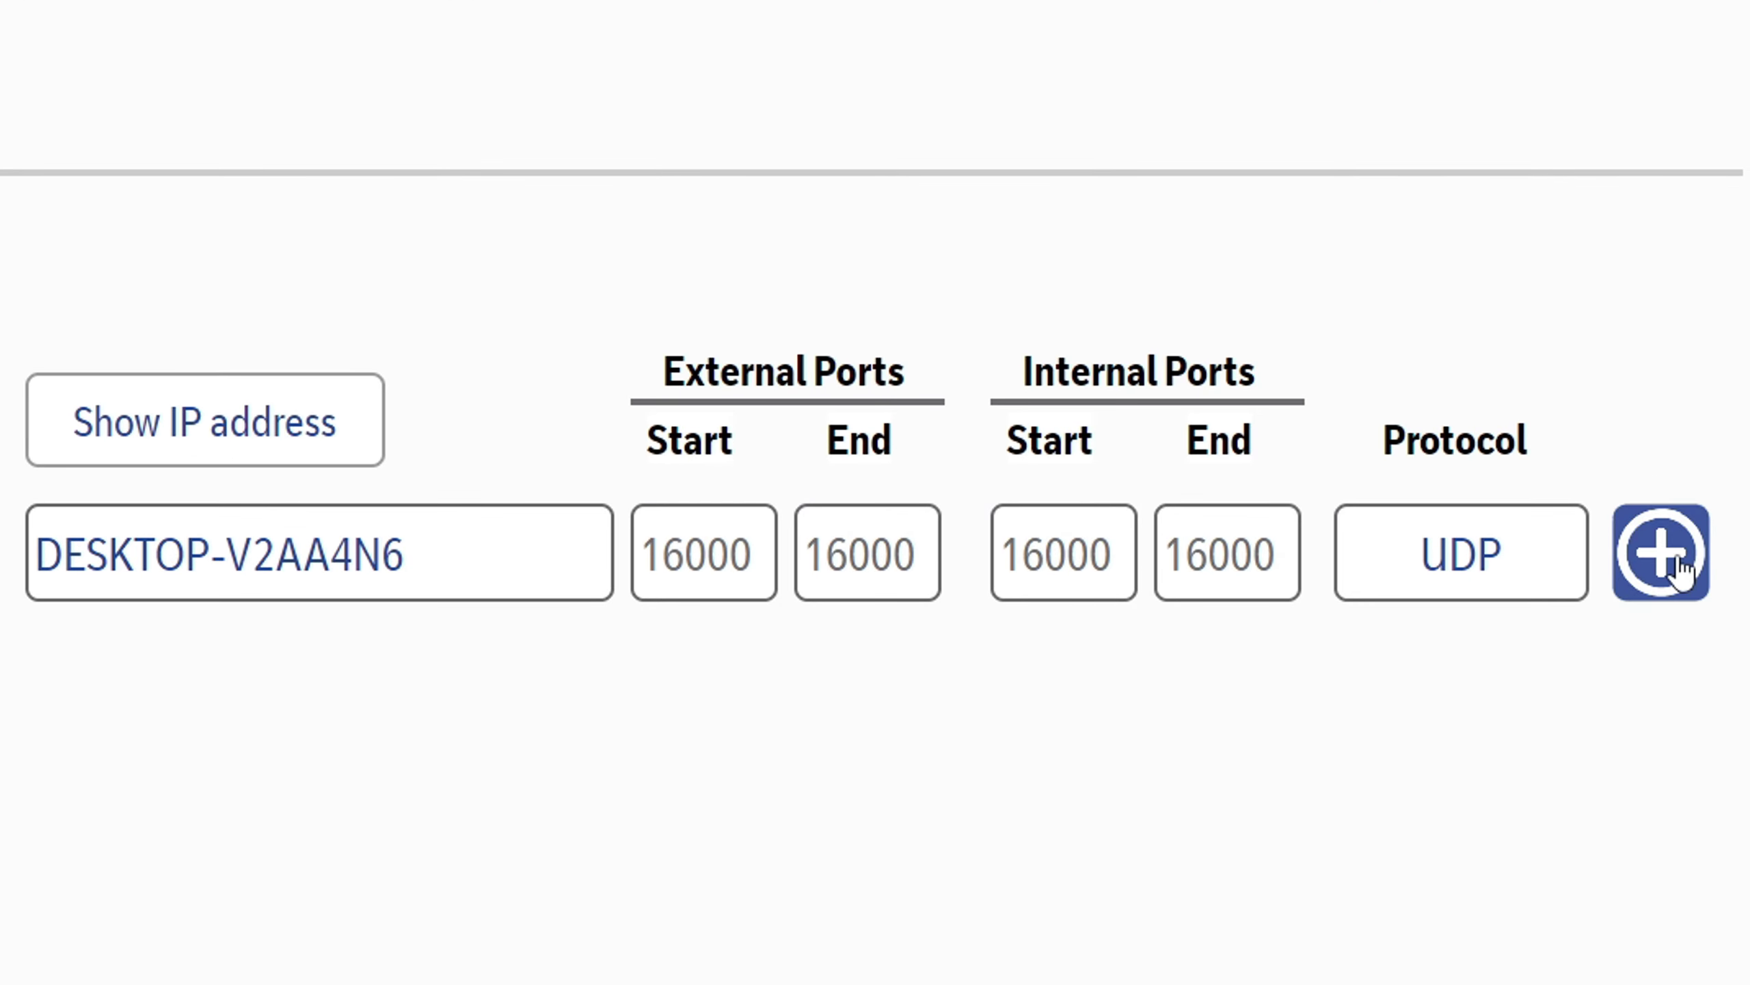
click(1596, 661)
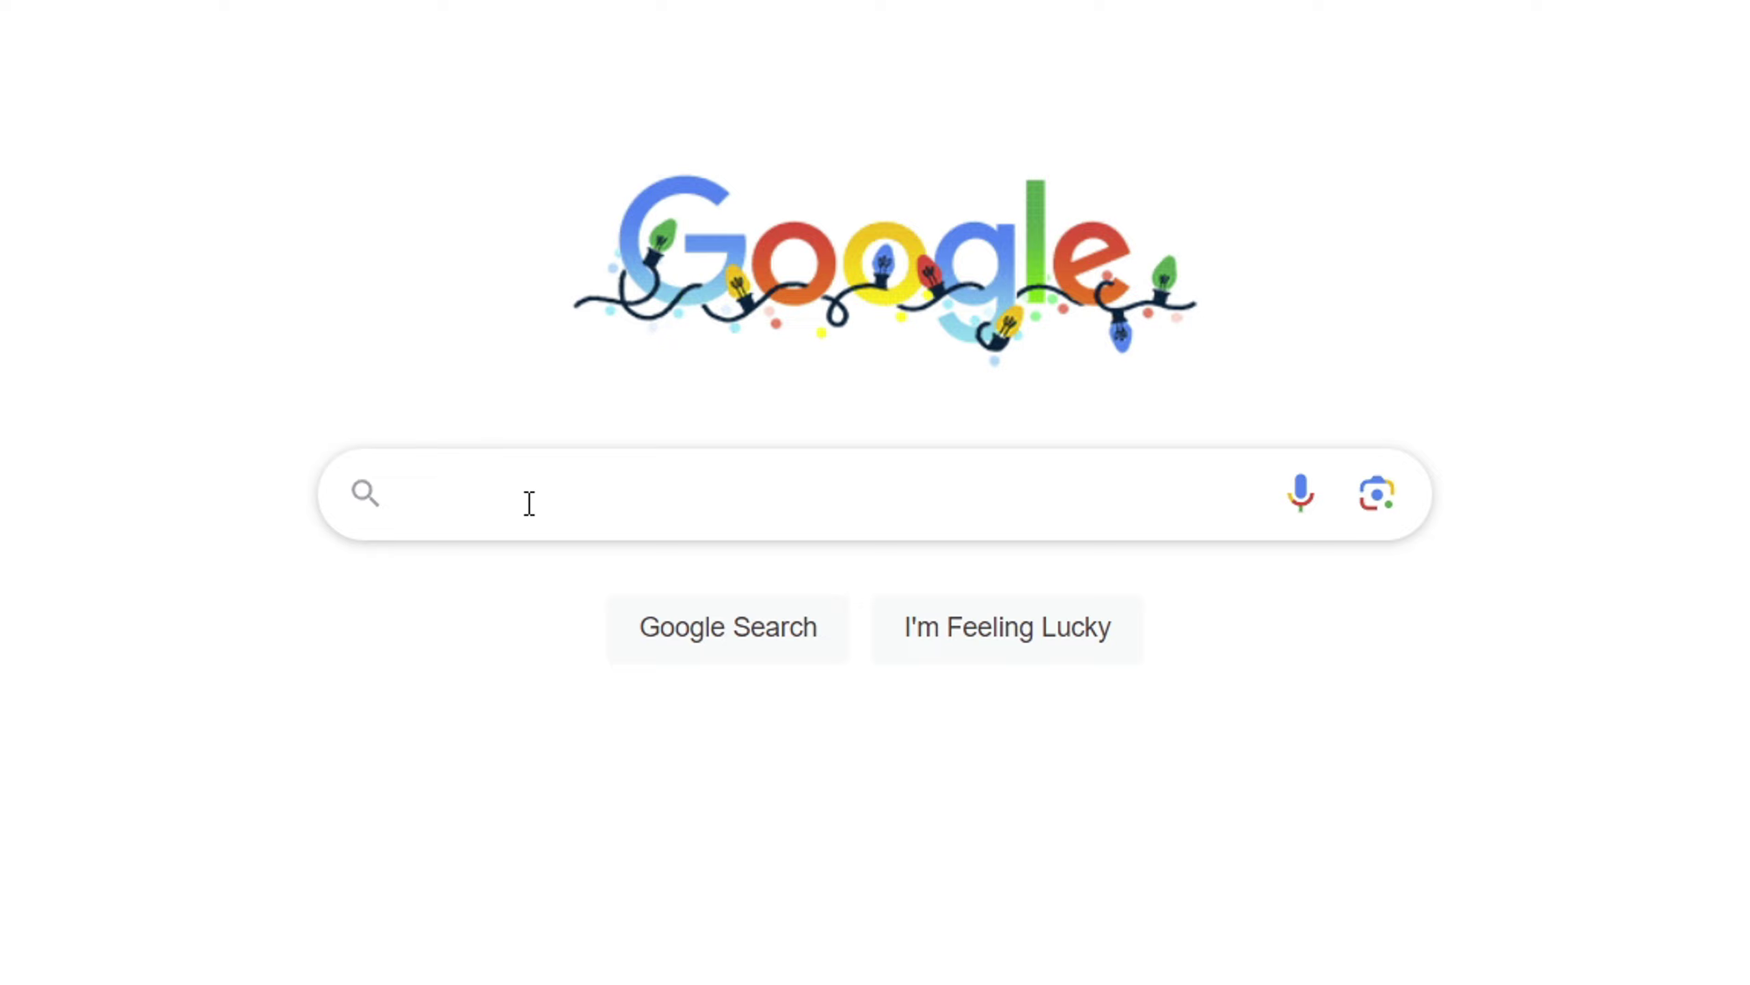
Search Google for 'gameranger' and open the official gameranger.com site
click(538, 494)
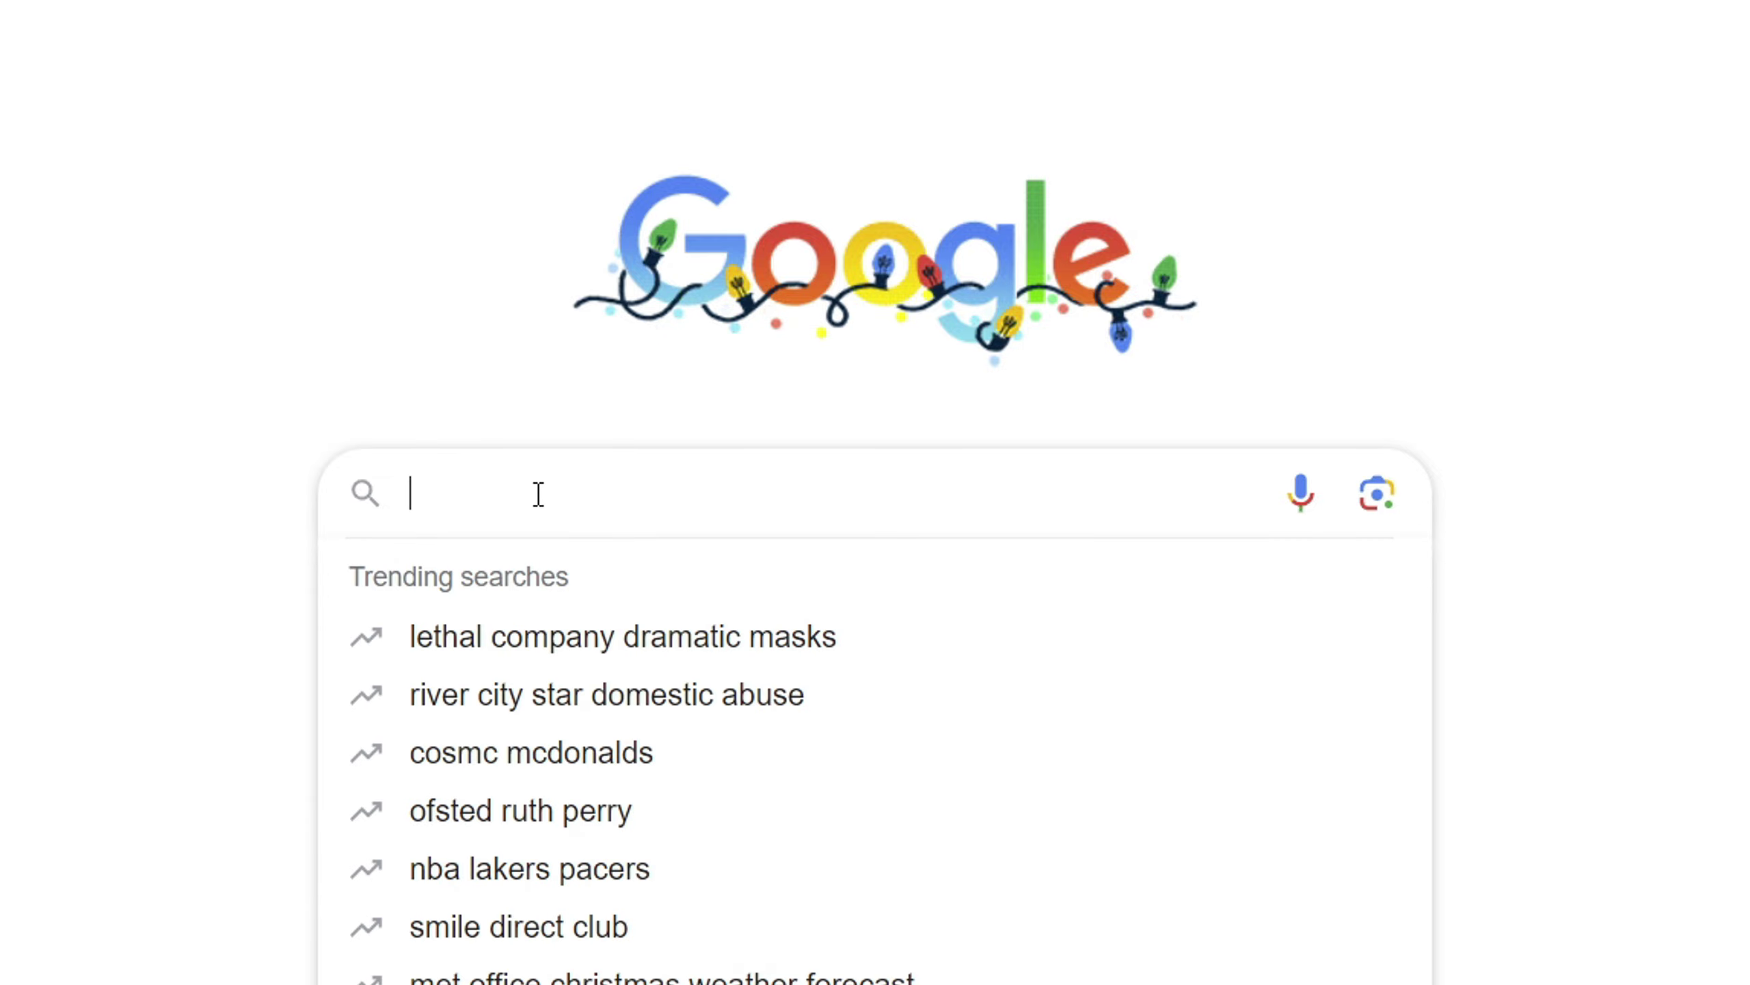
text(gam)
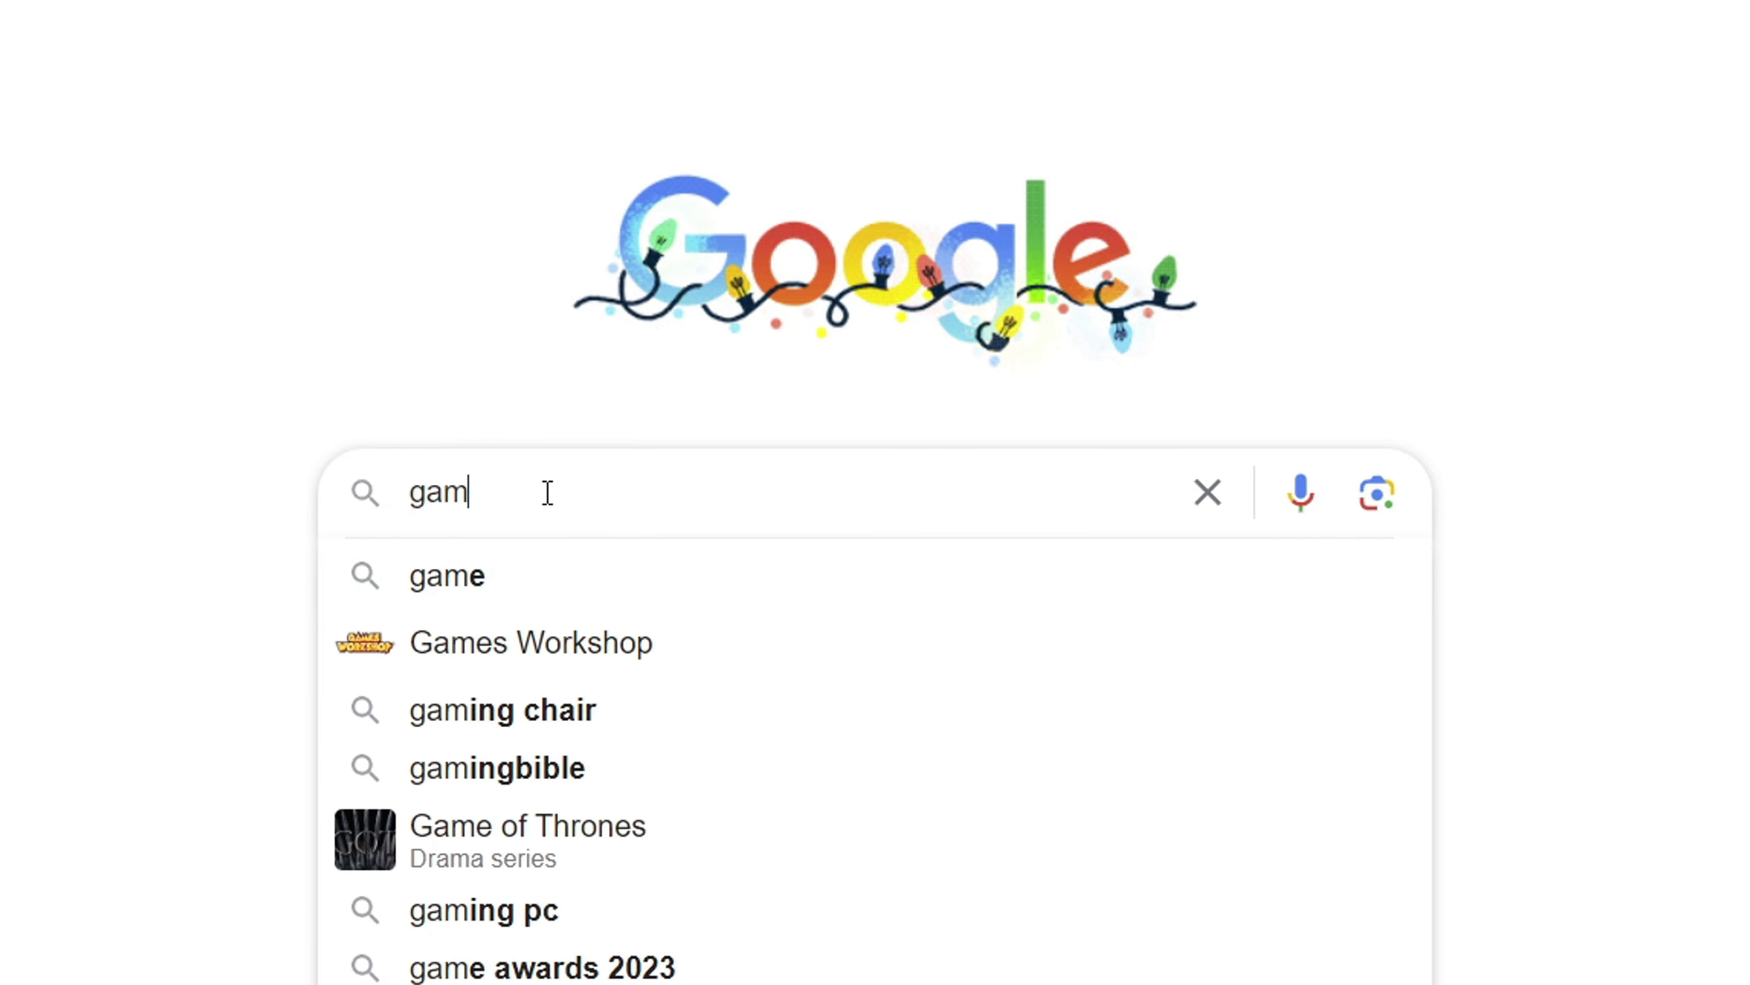
text(eranger)
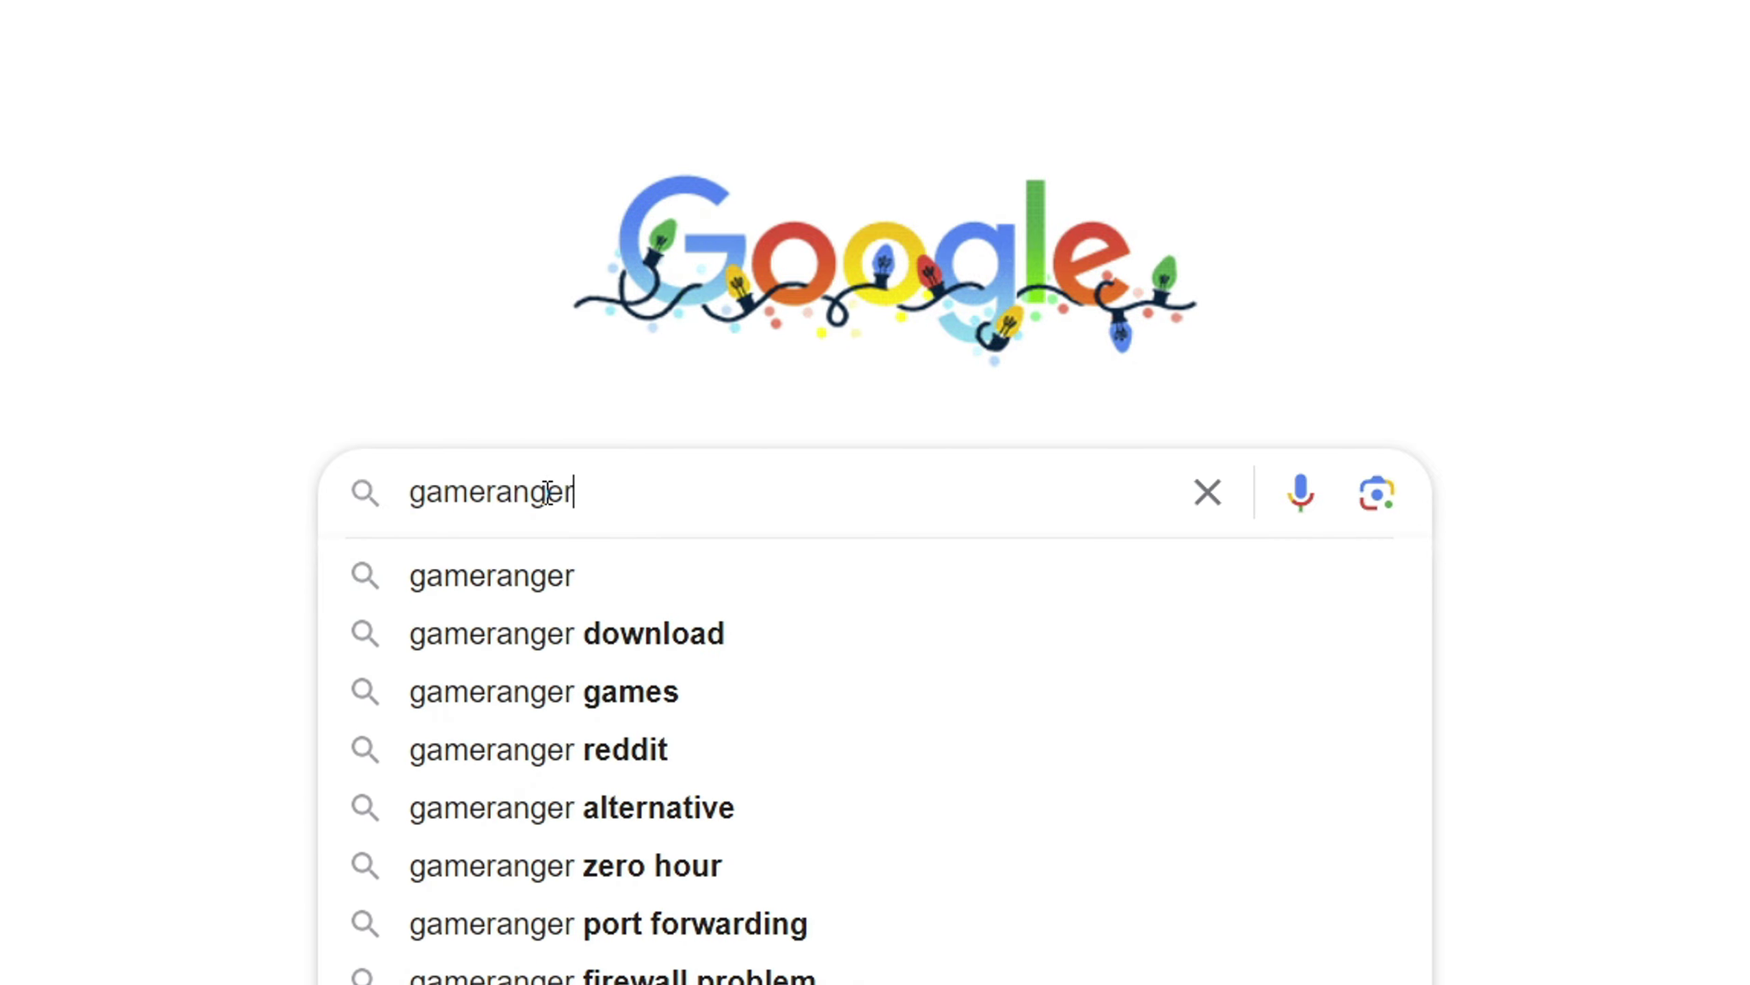
key(Return)
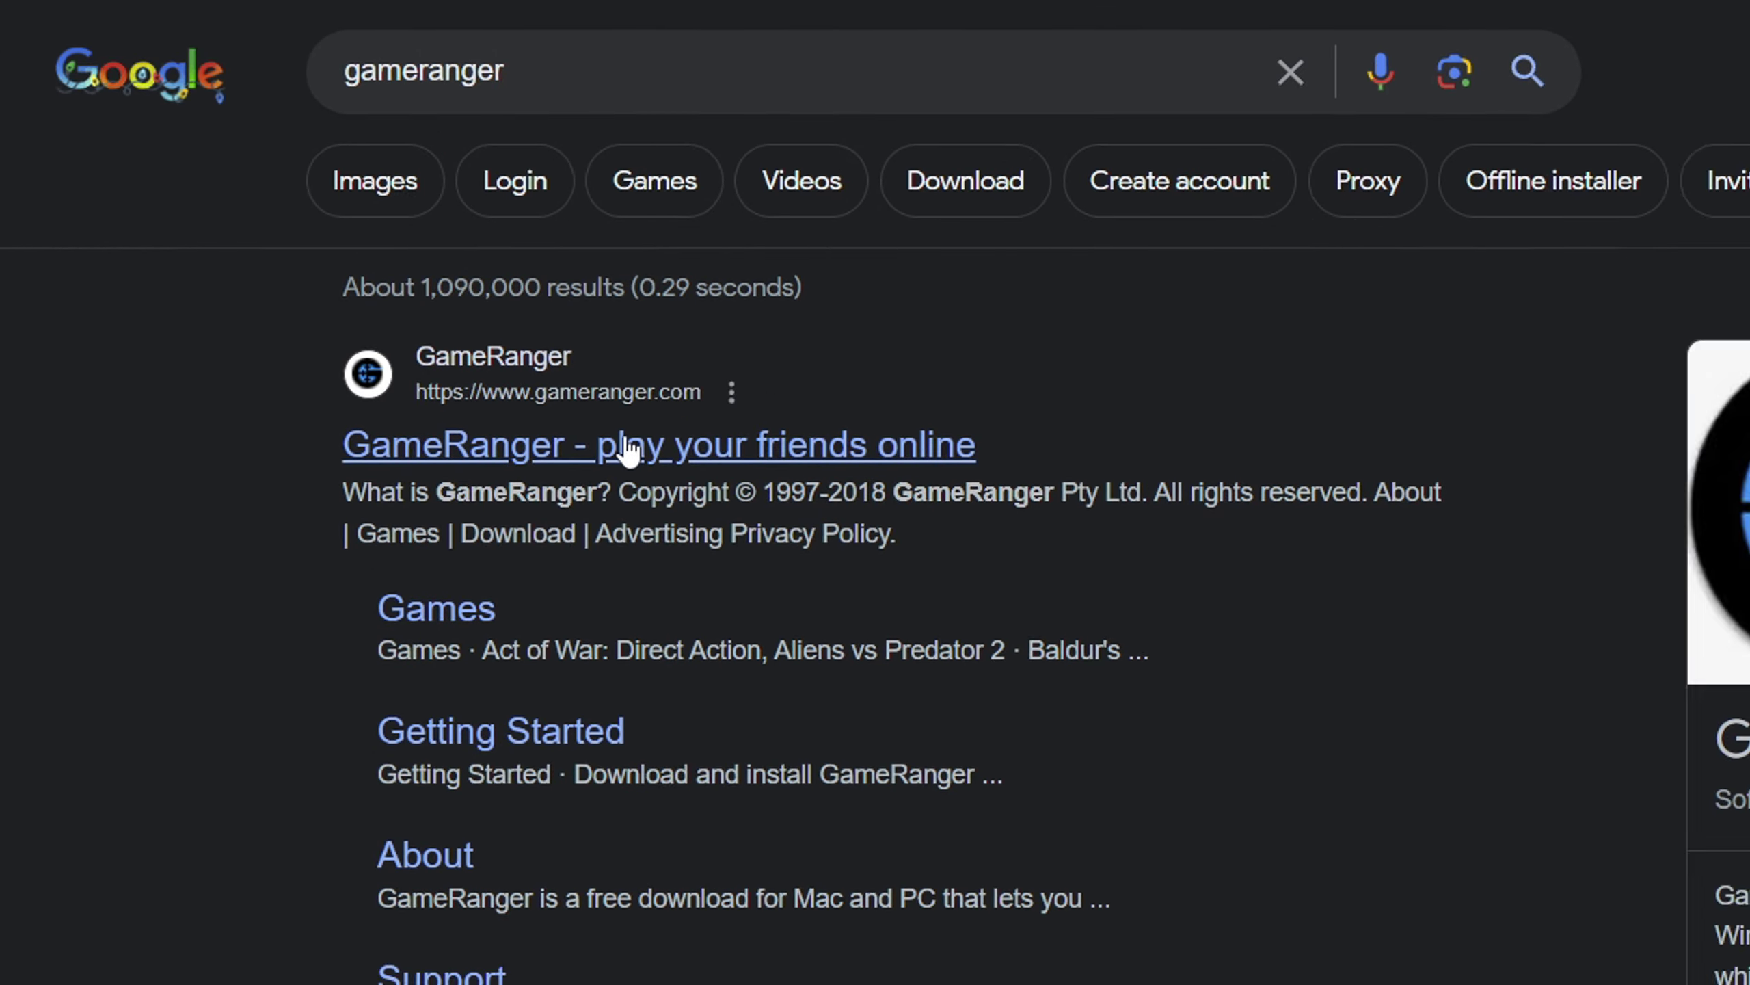
click(625, 448)
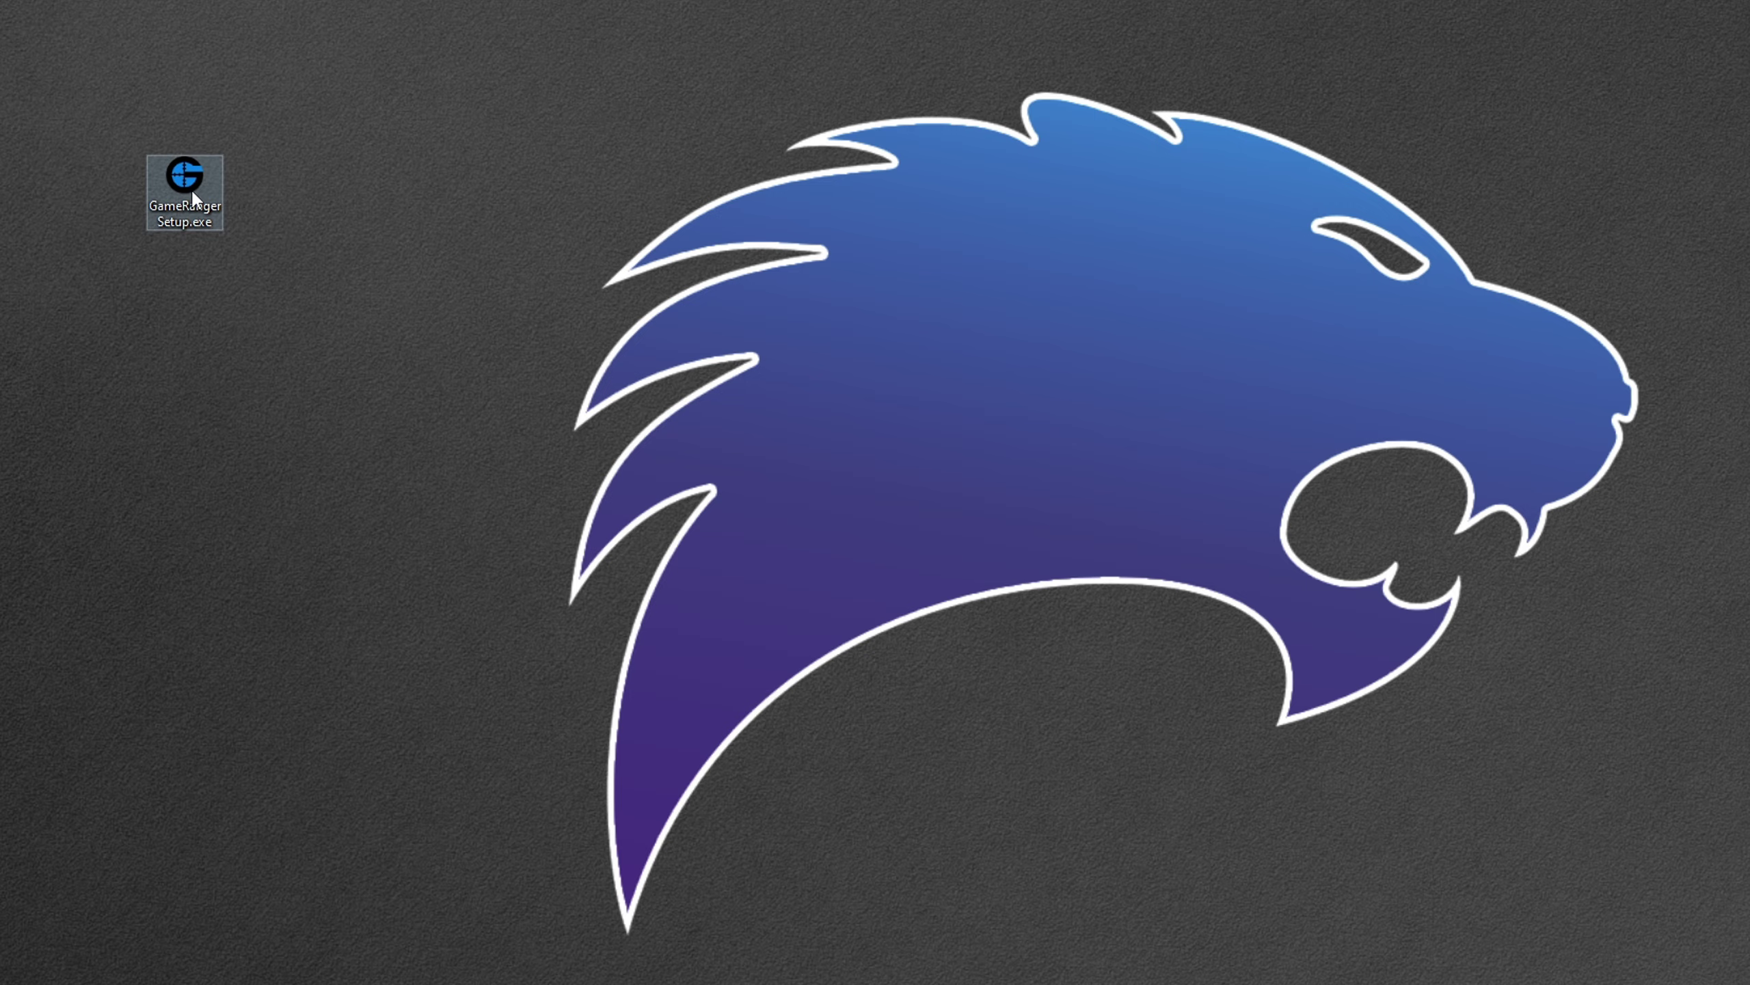
Run the GameRanger setup, launch it, and create a new account through the Account Assistant
double_click(163, 178)
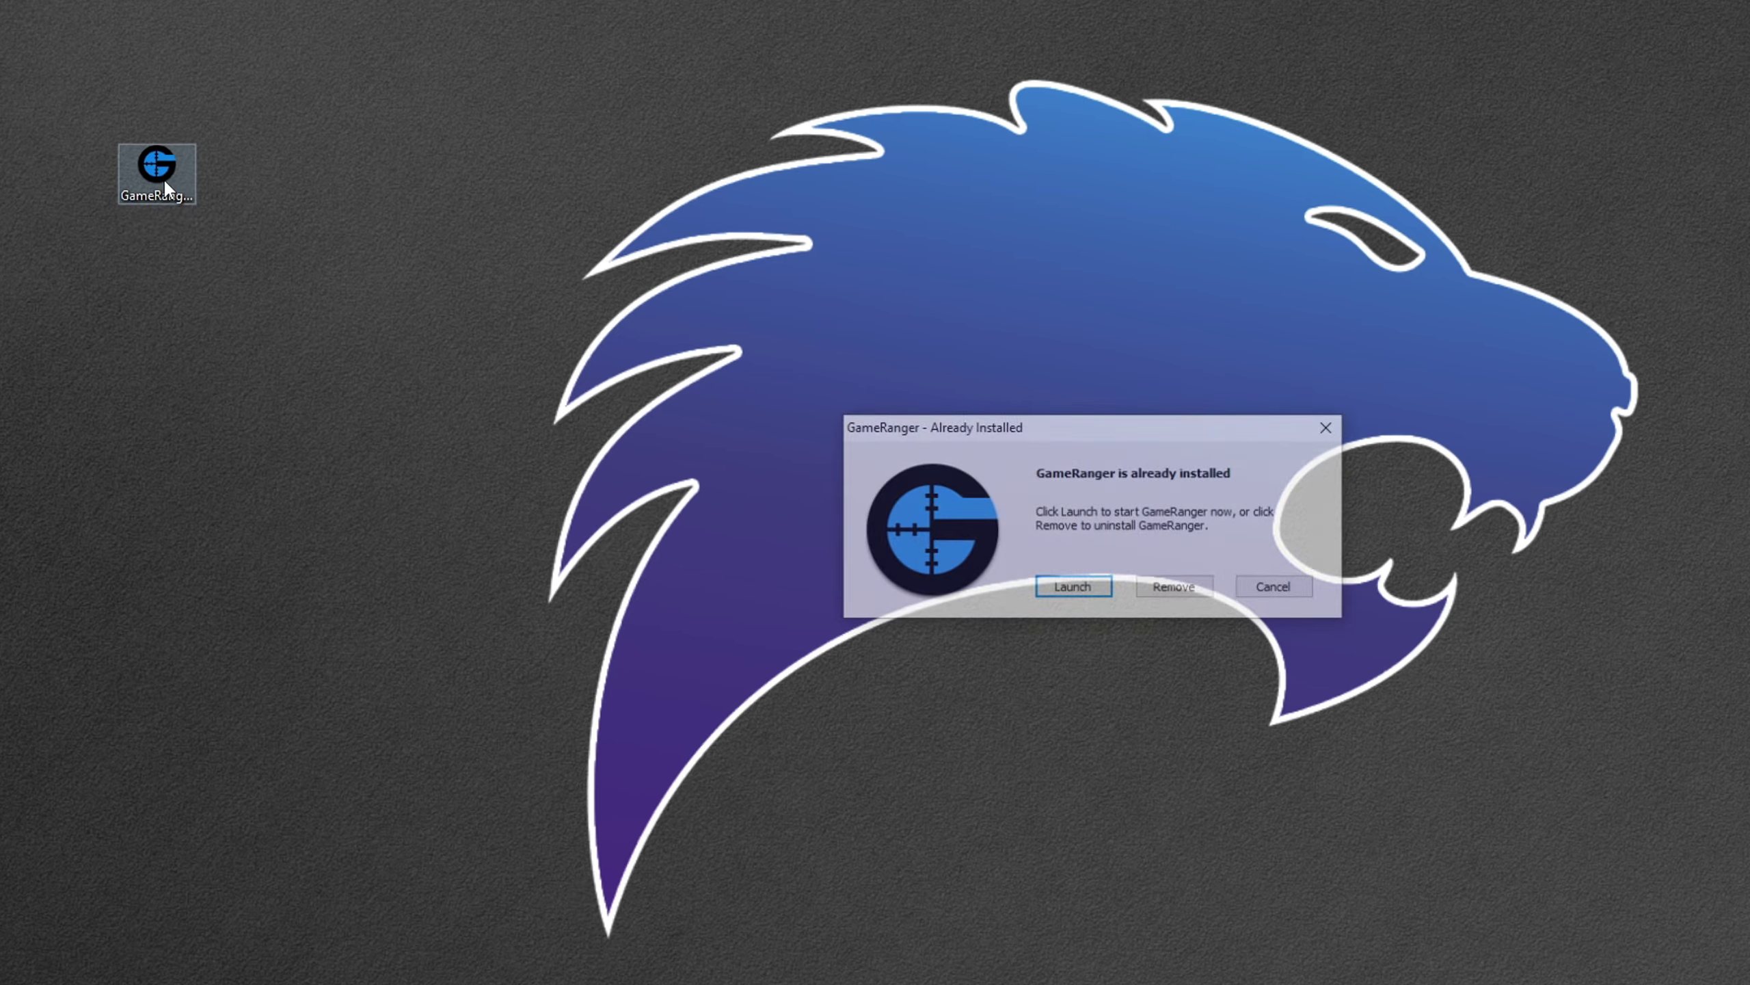
click(1096, 590)
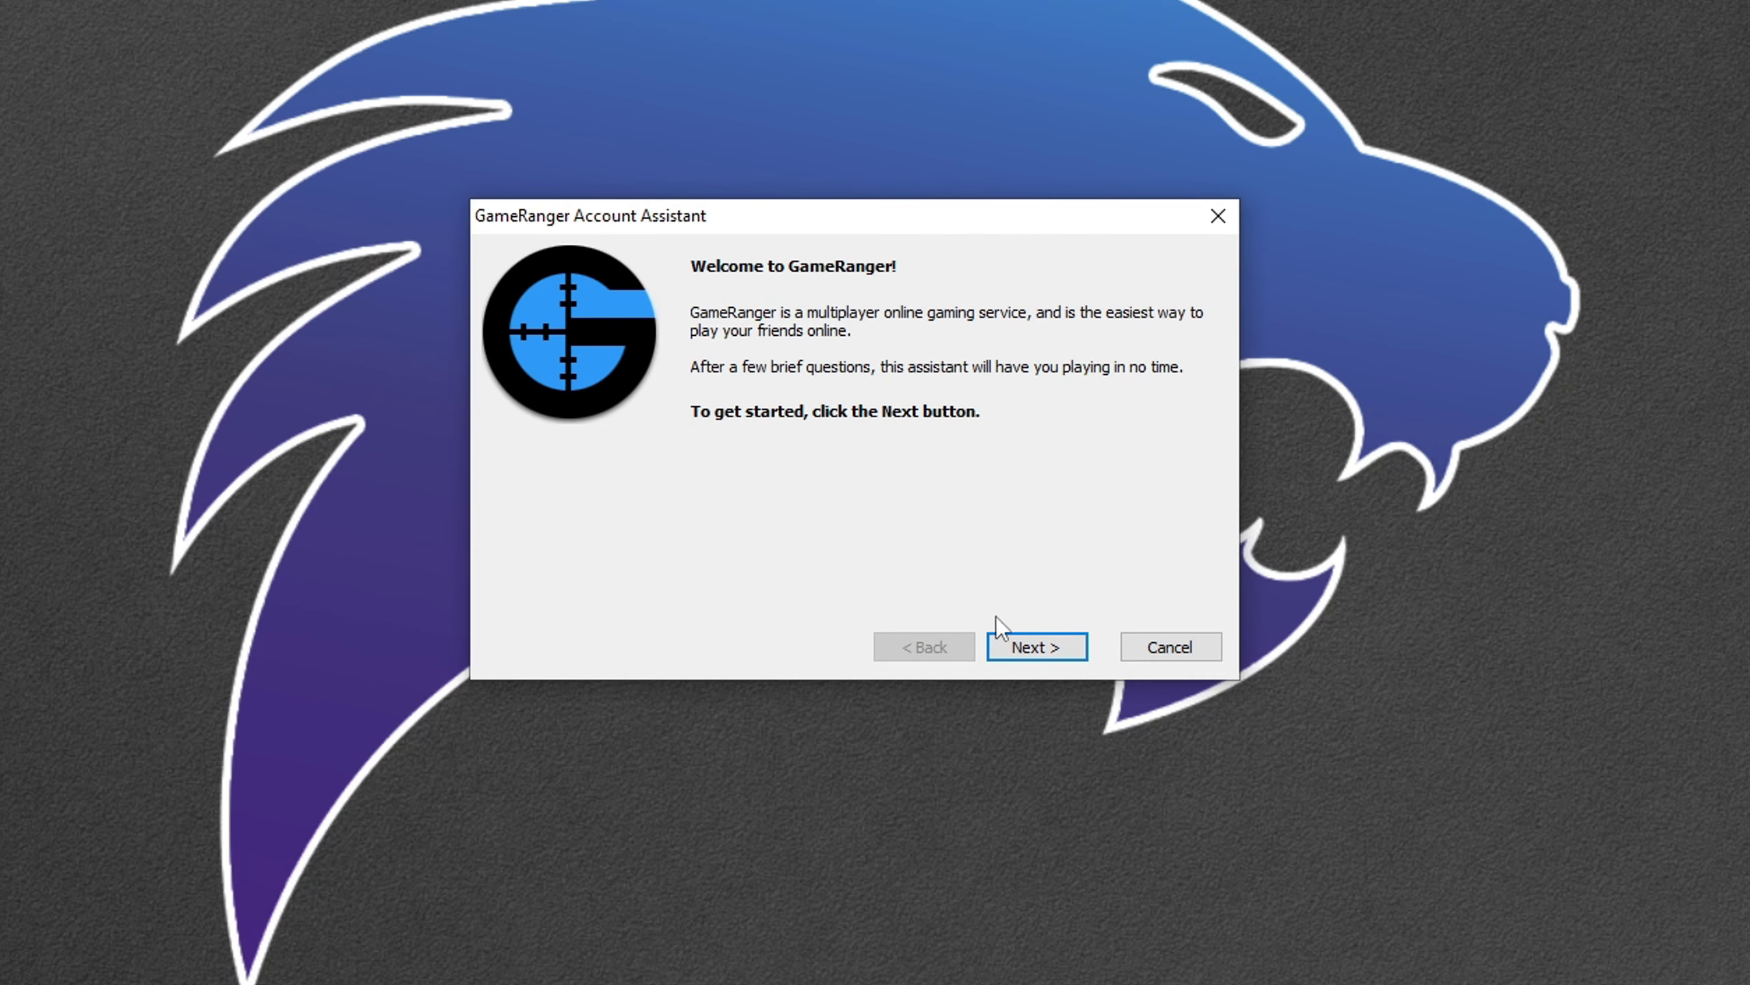
click(1055, 649)
click(1055, 646)
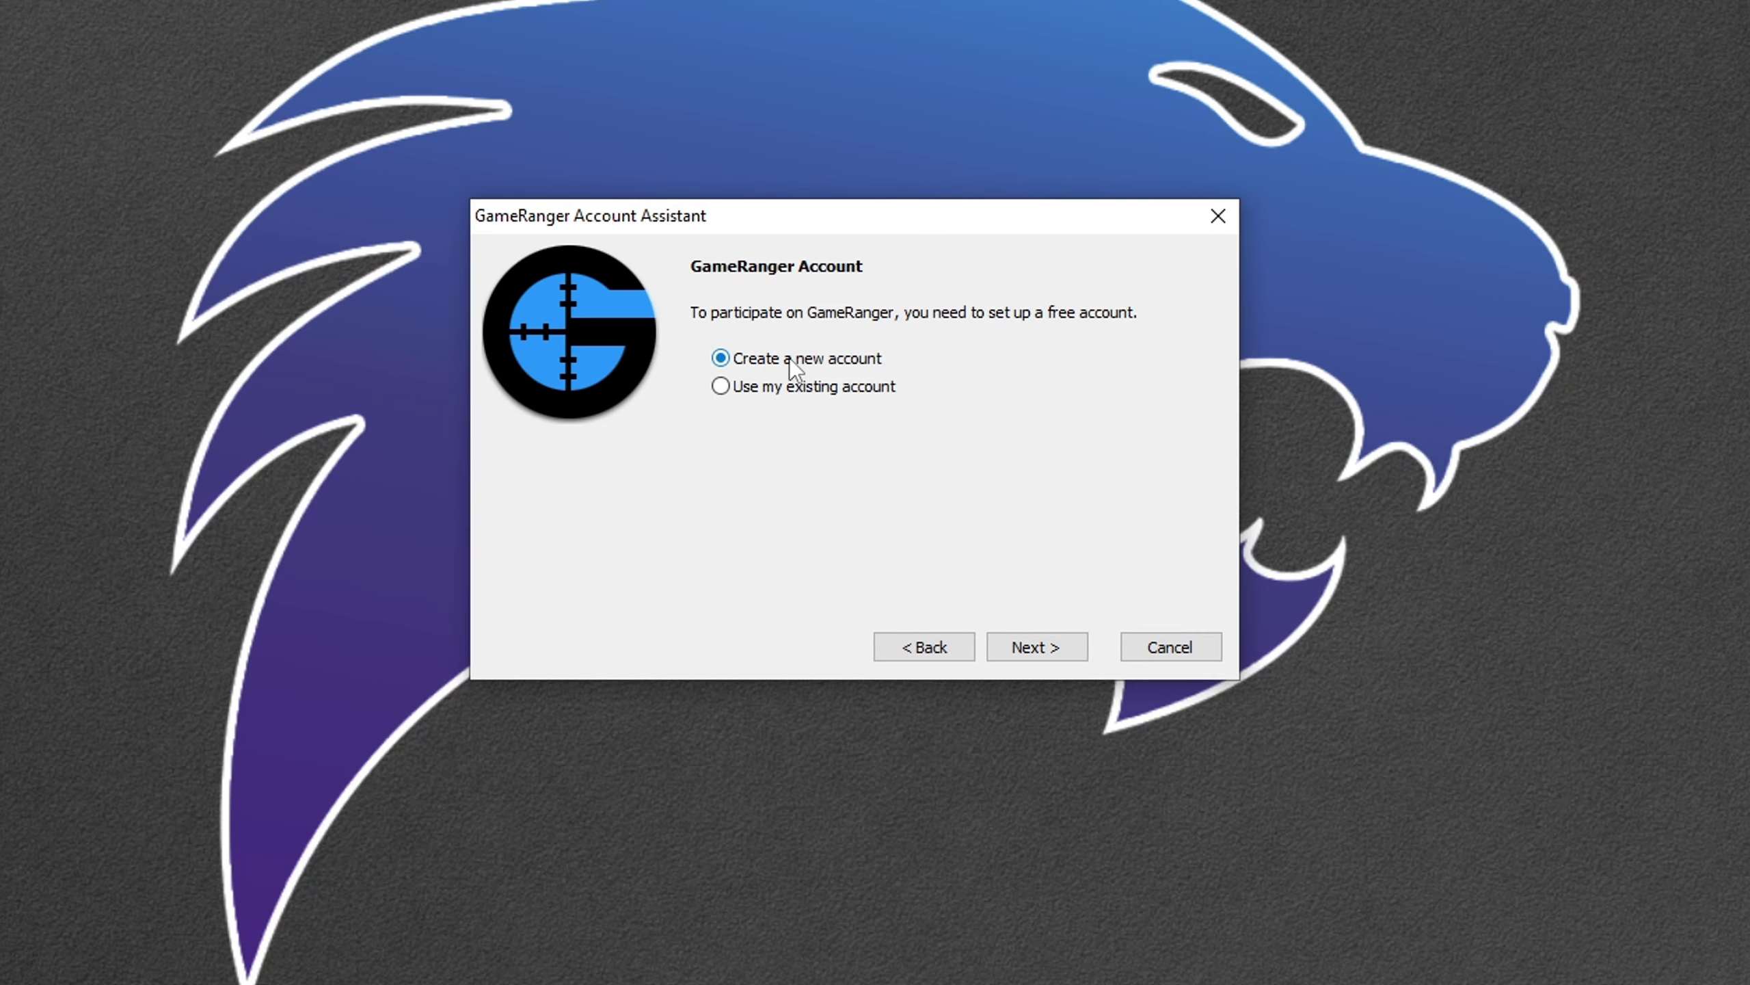
click(1034, 647)
click(1033, 647)
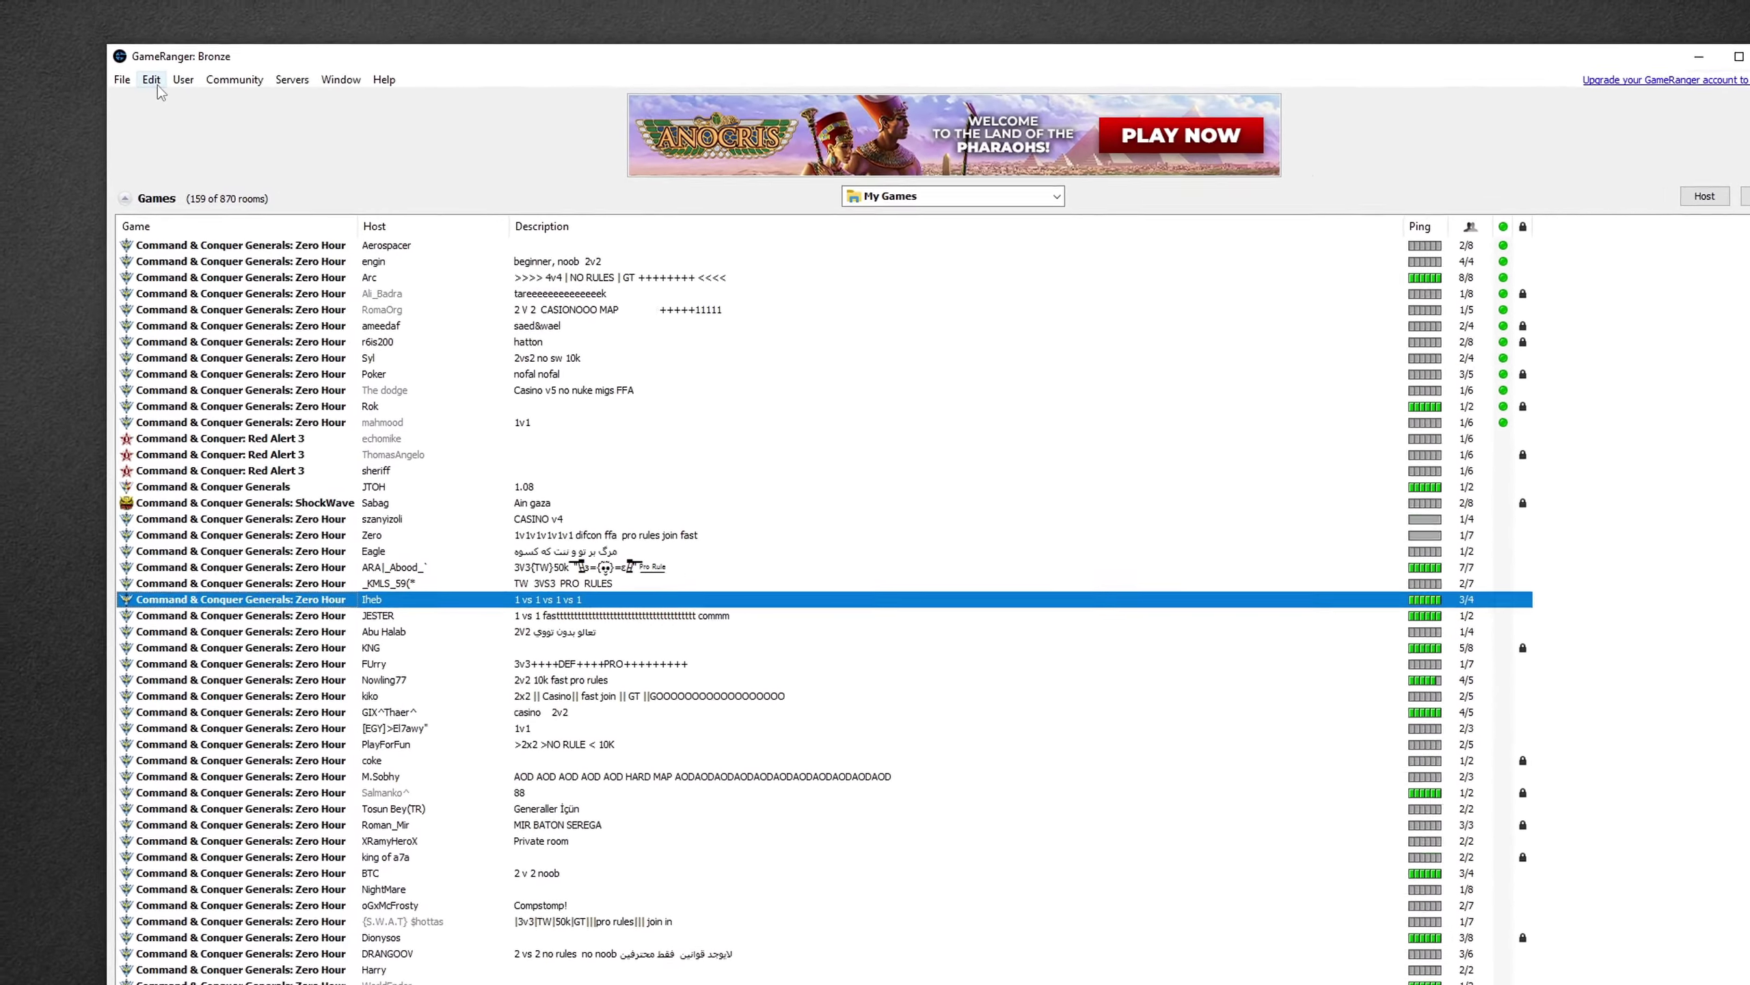
In Options > Games, point Command & Conquer Generals: Zero Hour at launcher\generals.exe and close Options
click(100, 61)
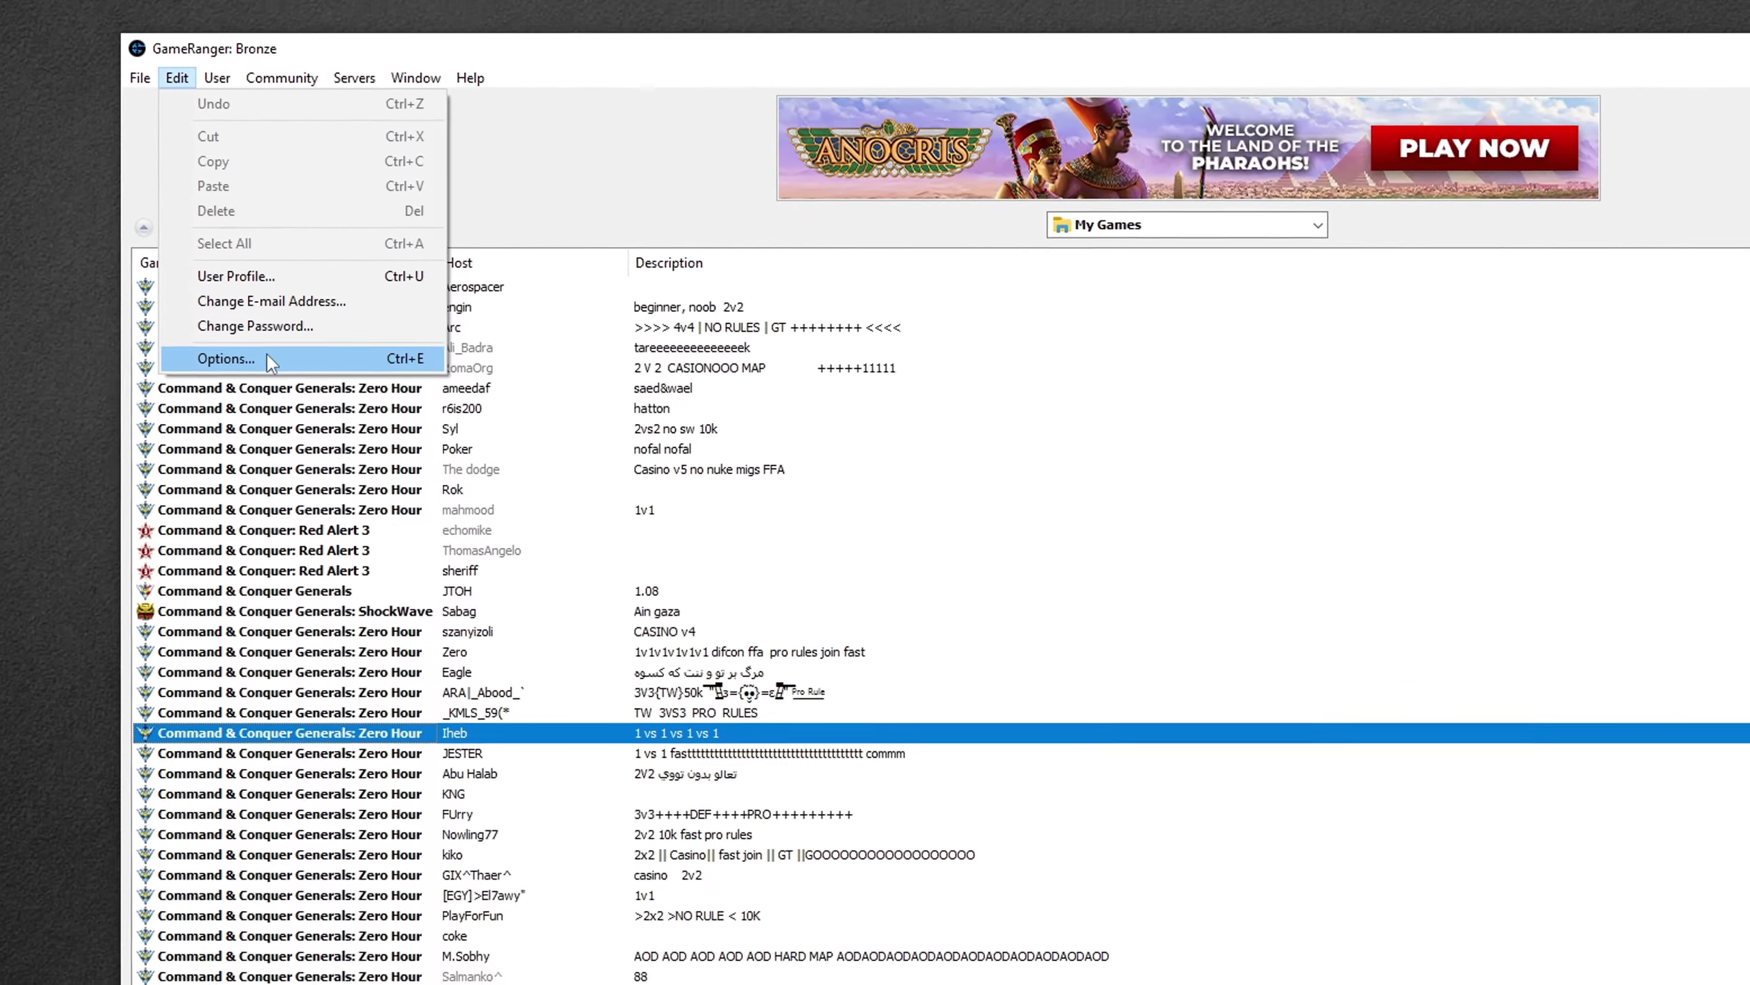
click(305, 368)
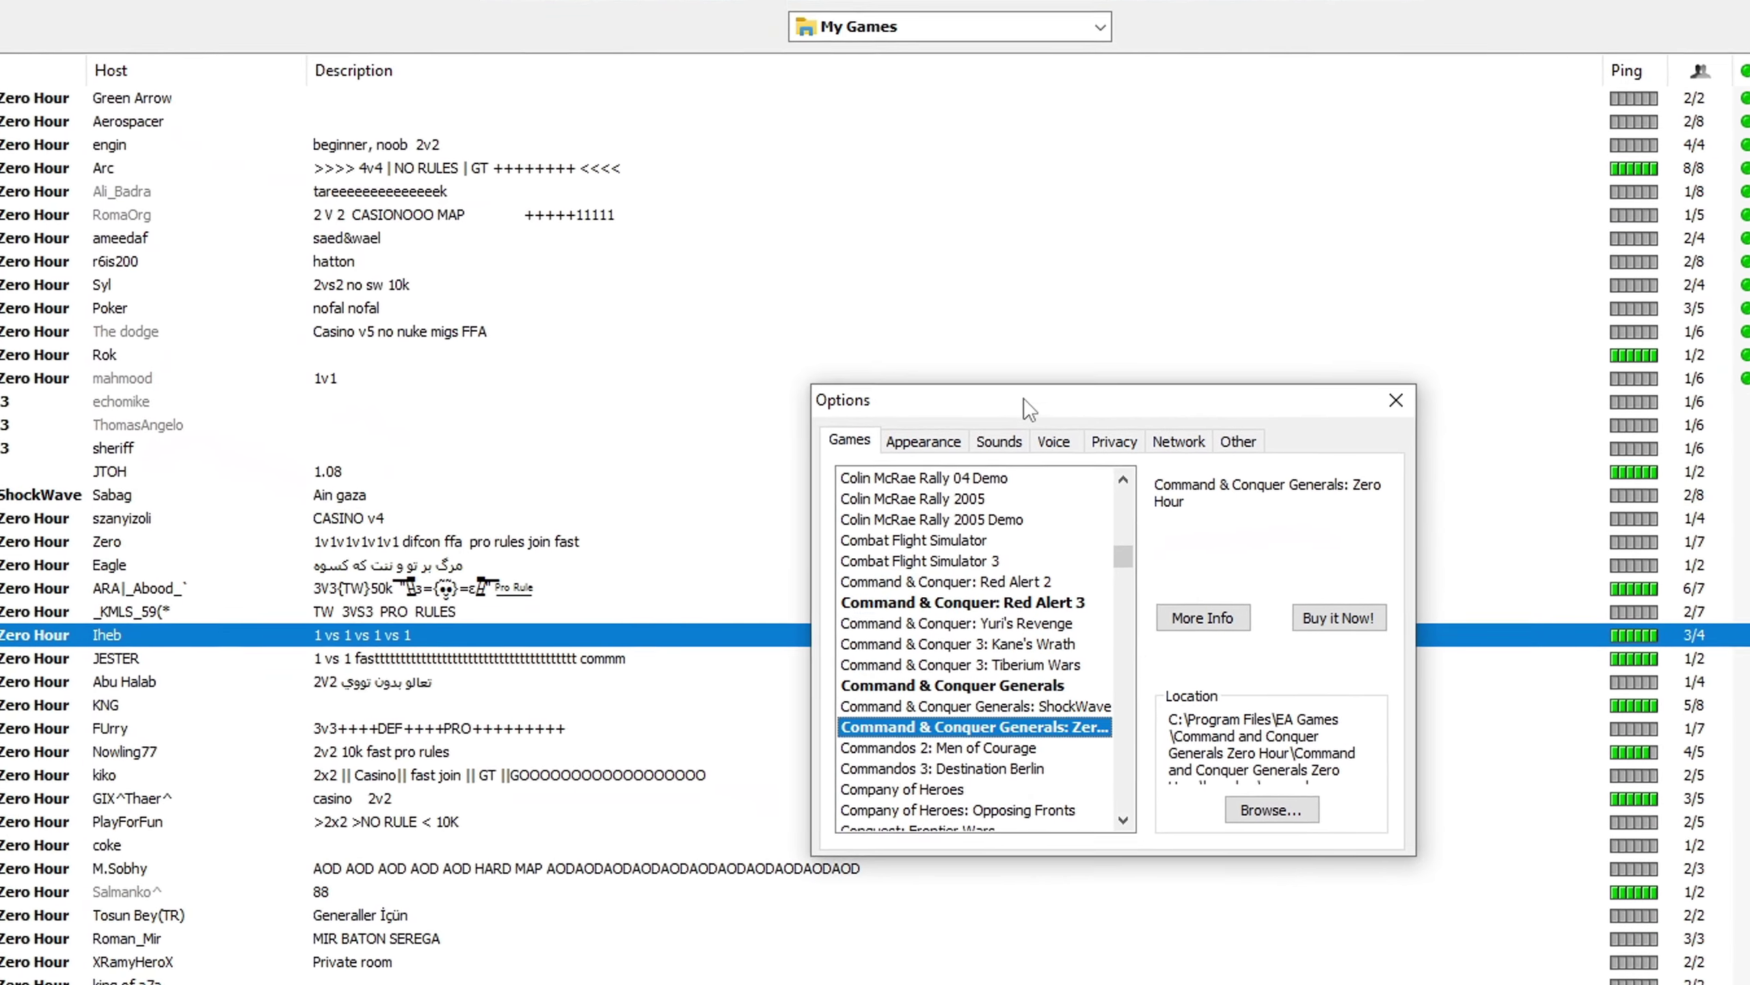
drag(1130, 557, 1132, 552)
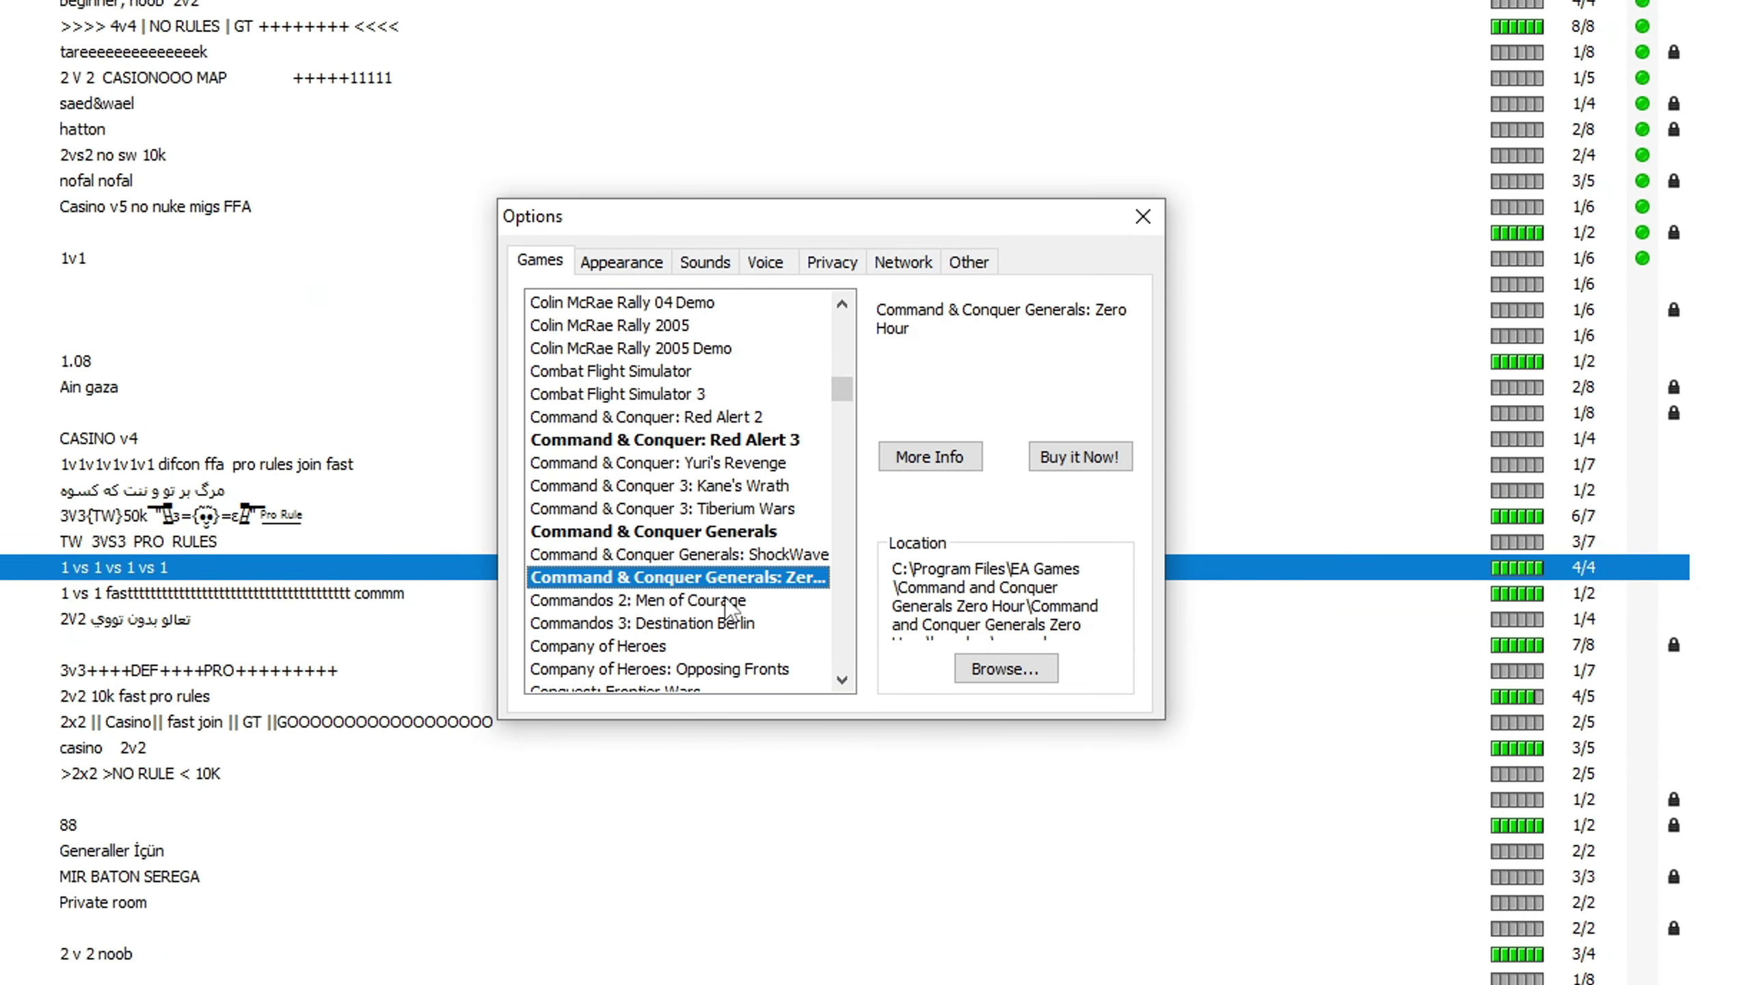
scroll(772, 506, down, 1)
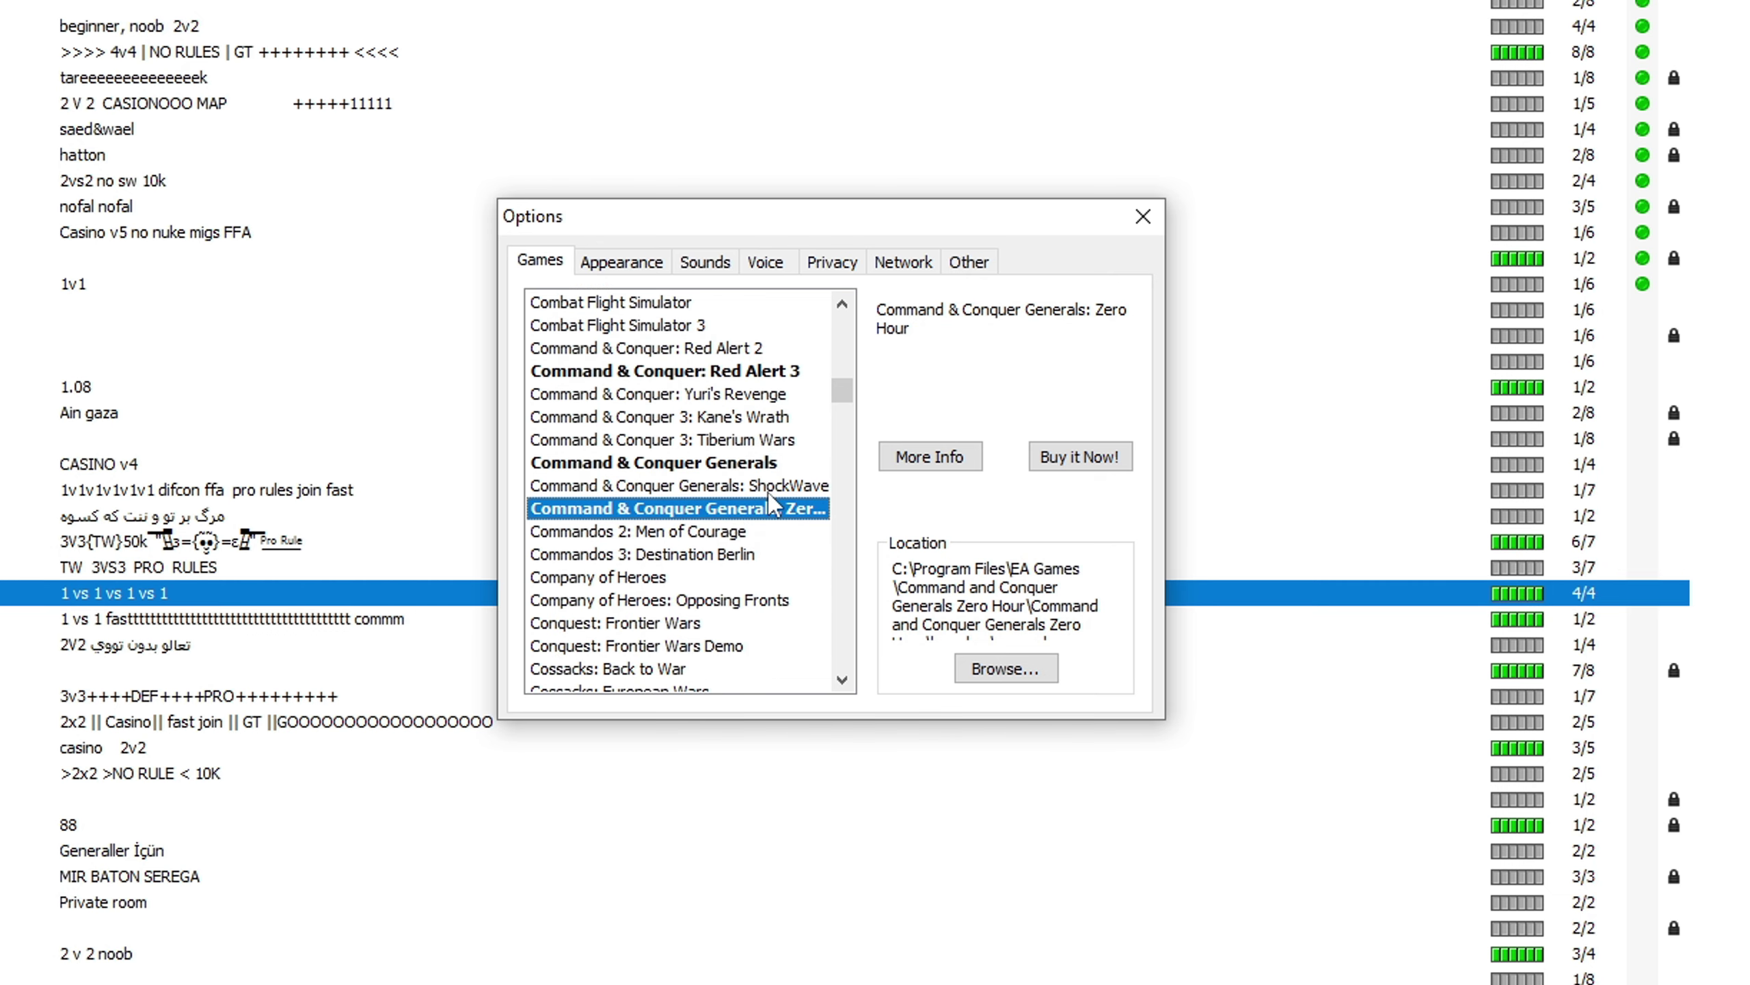
click(1021, 672)
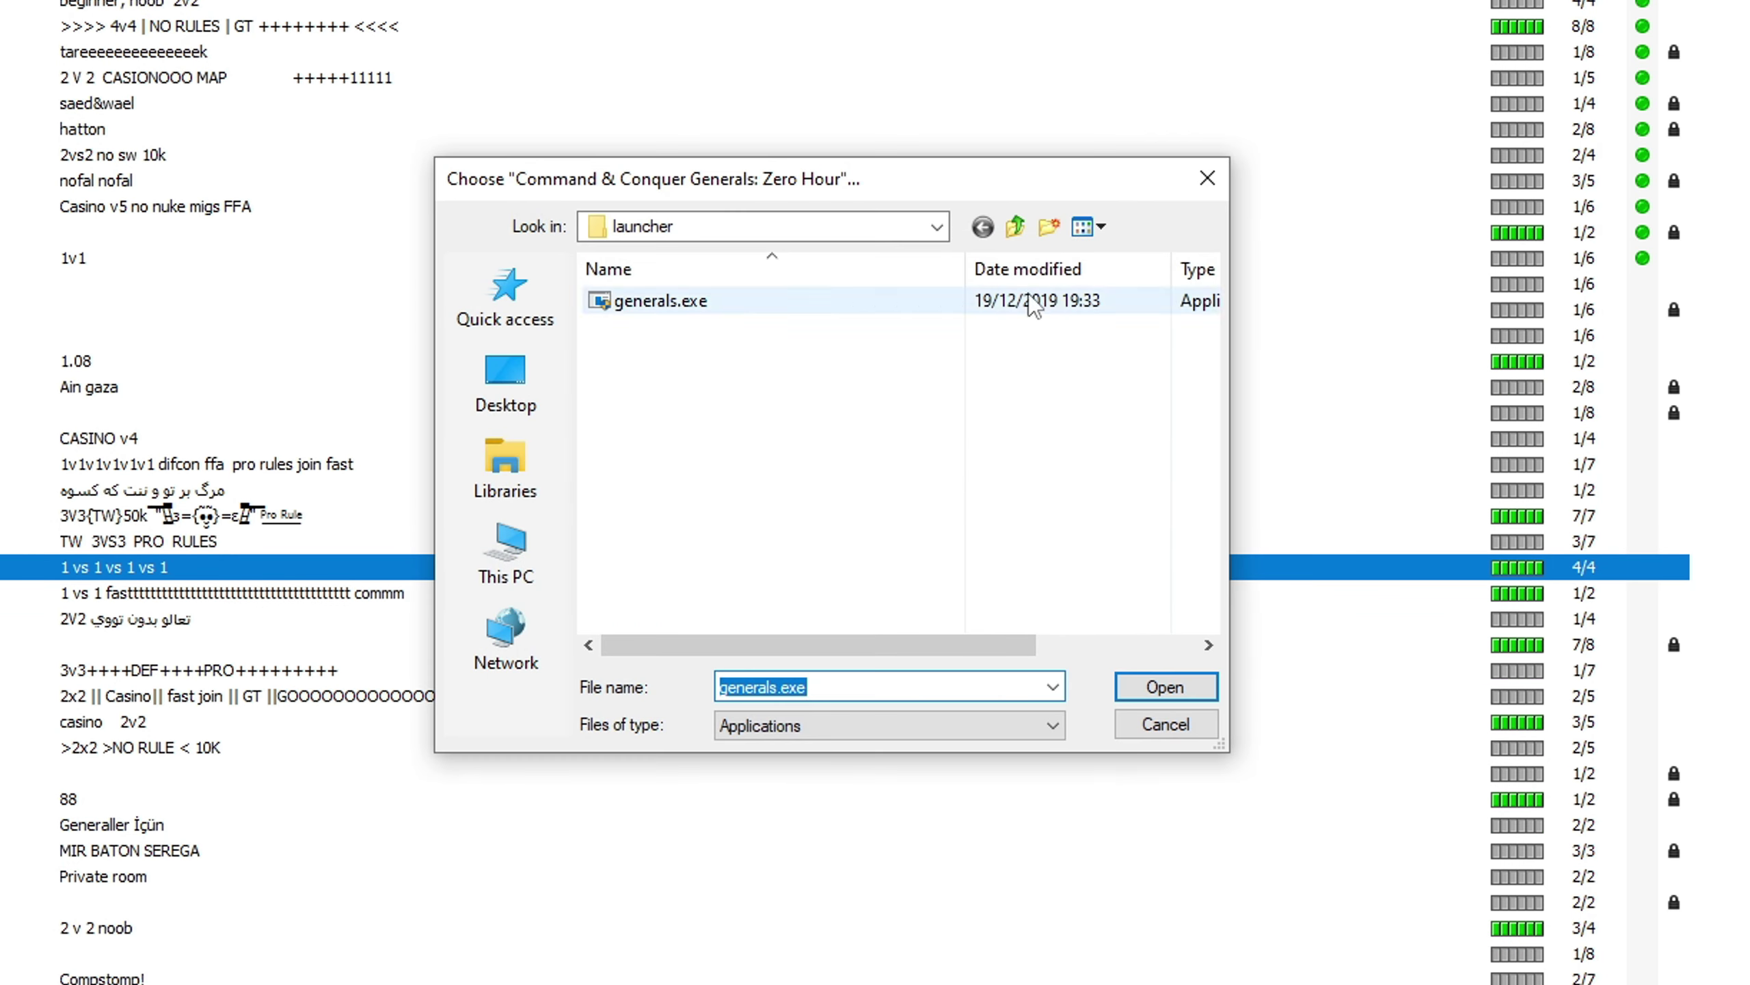
click(1015, 227)
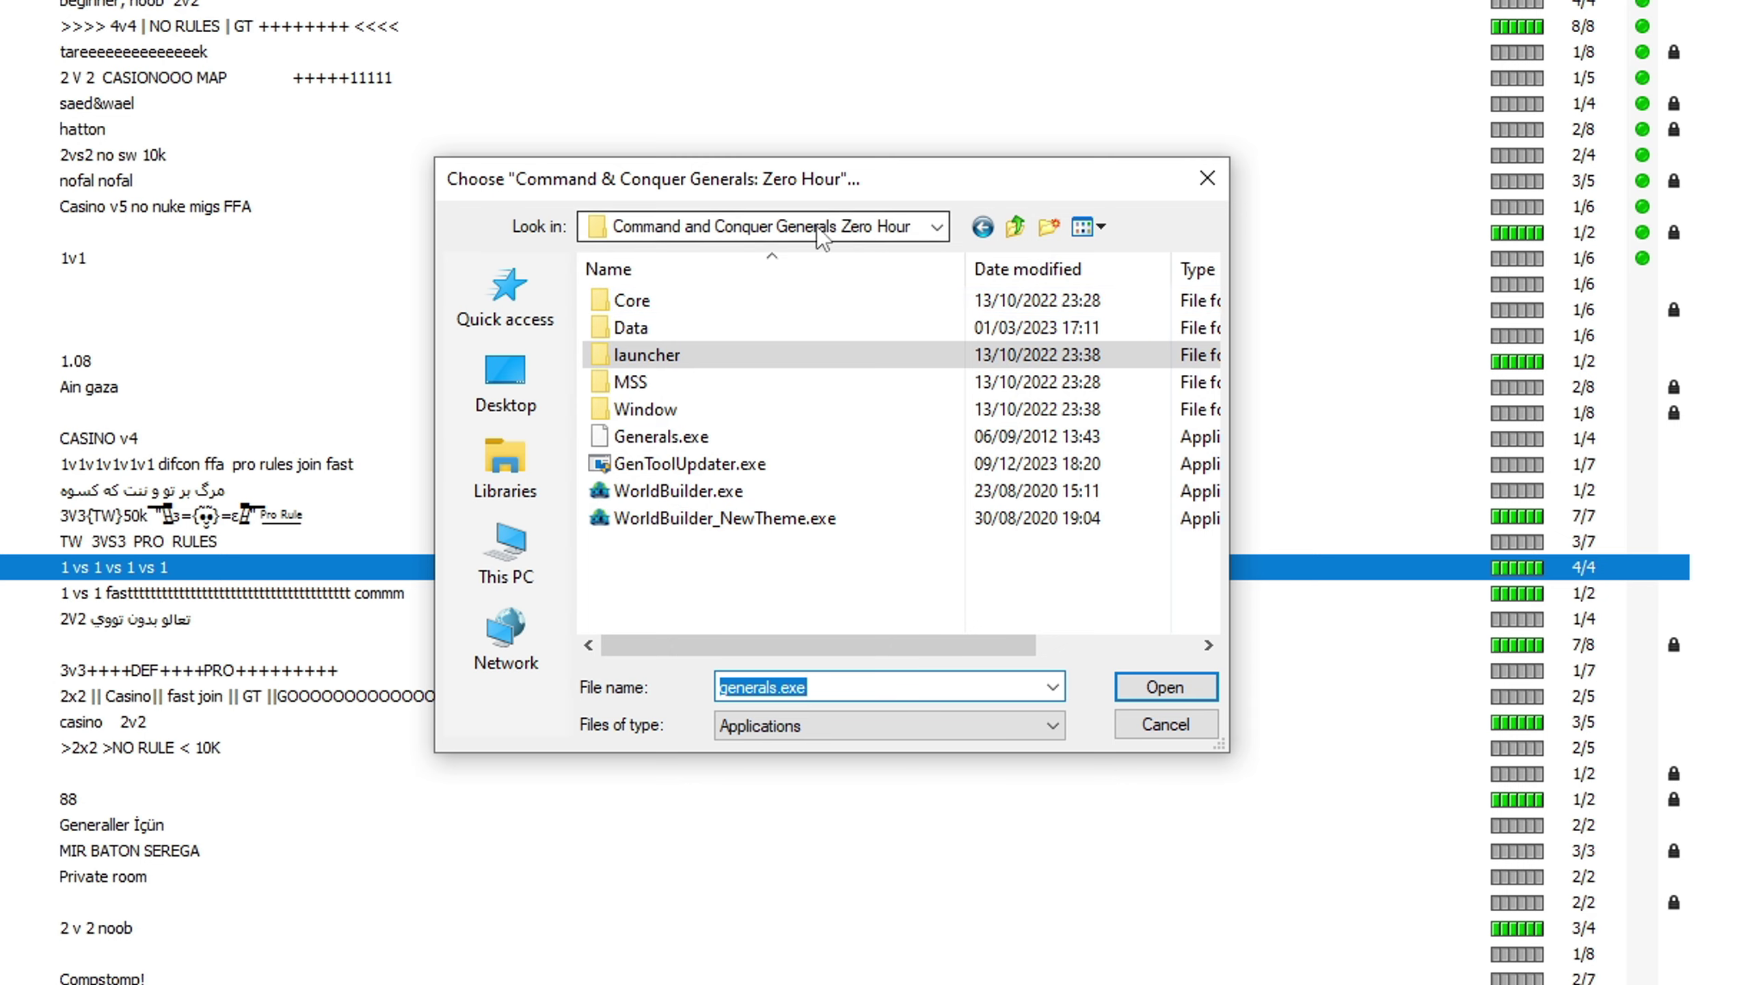
double_click(665, 357)
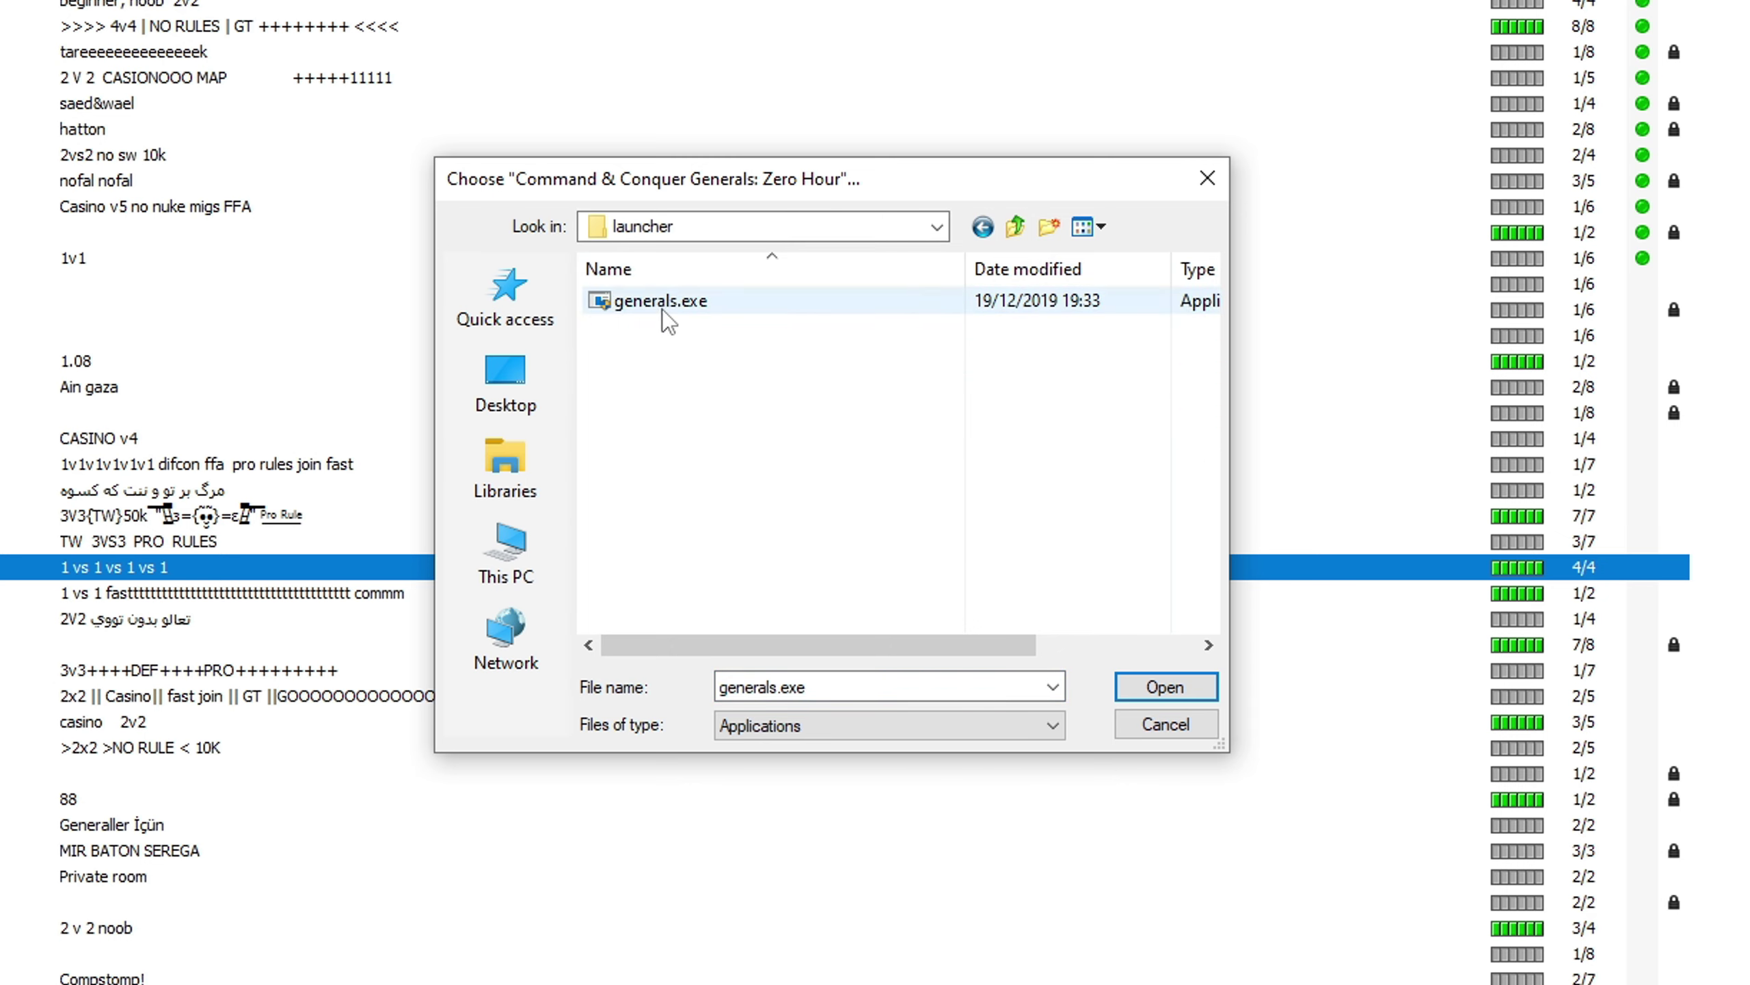
click(1168, 688)
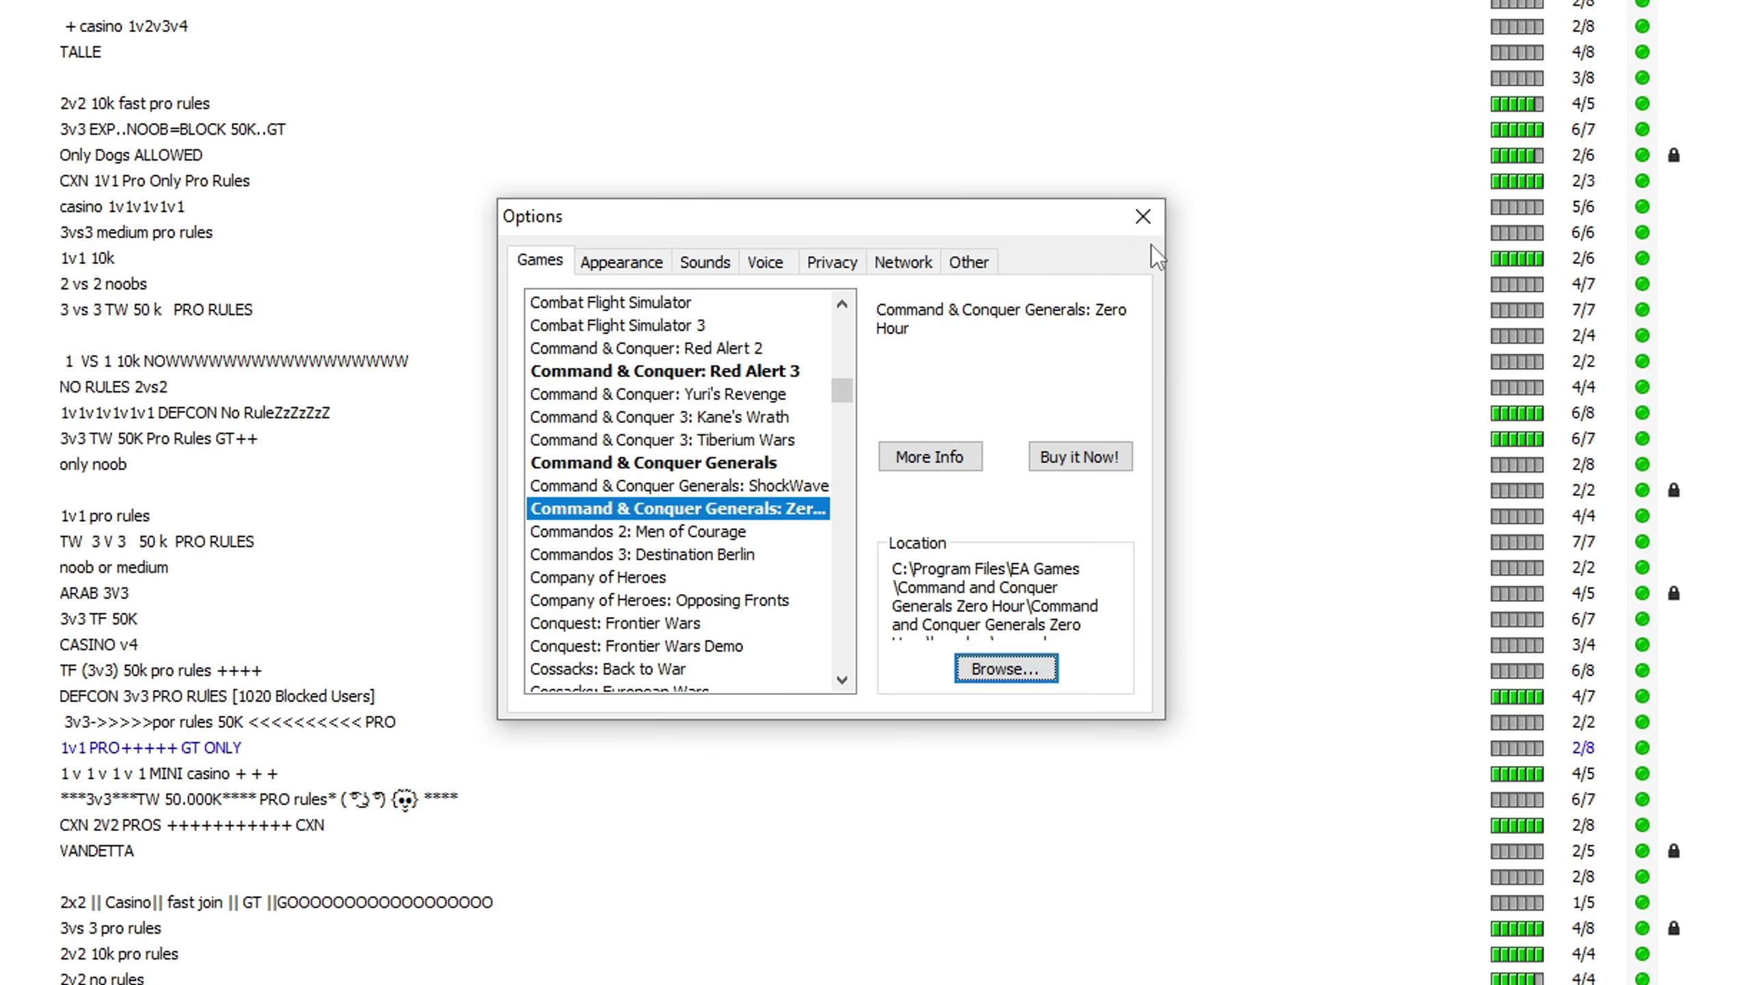
click(1143, 216)
scroll(1646, 736, down, 10)
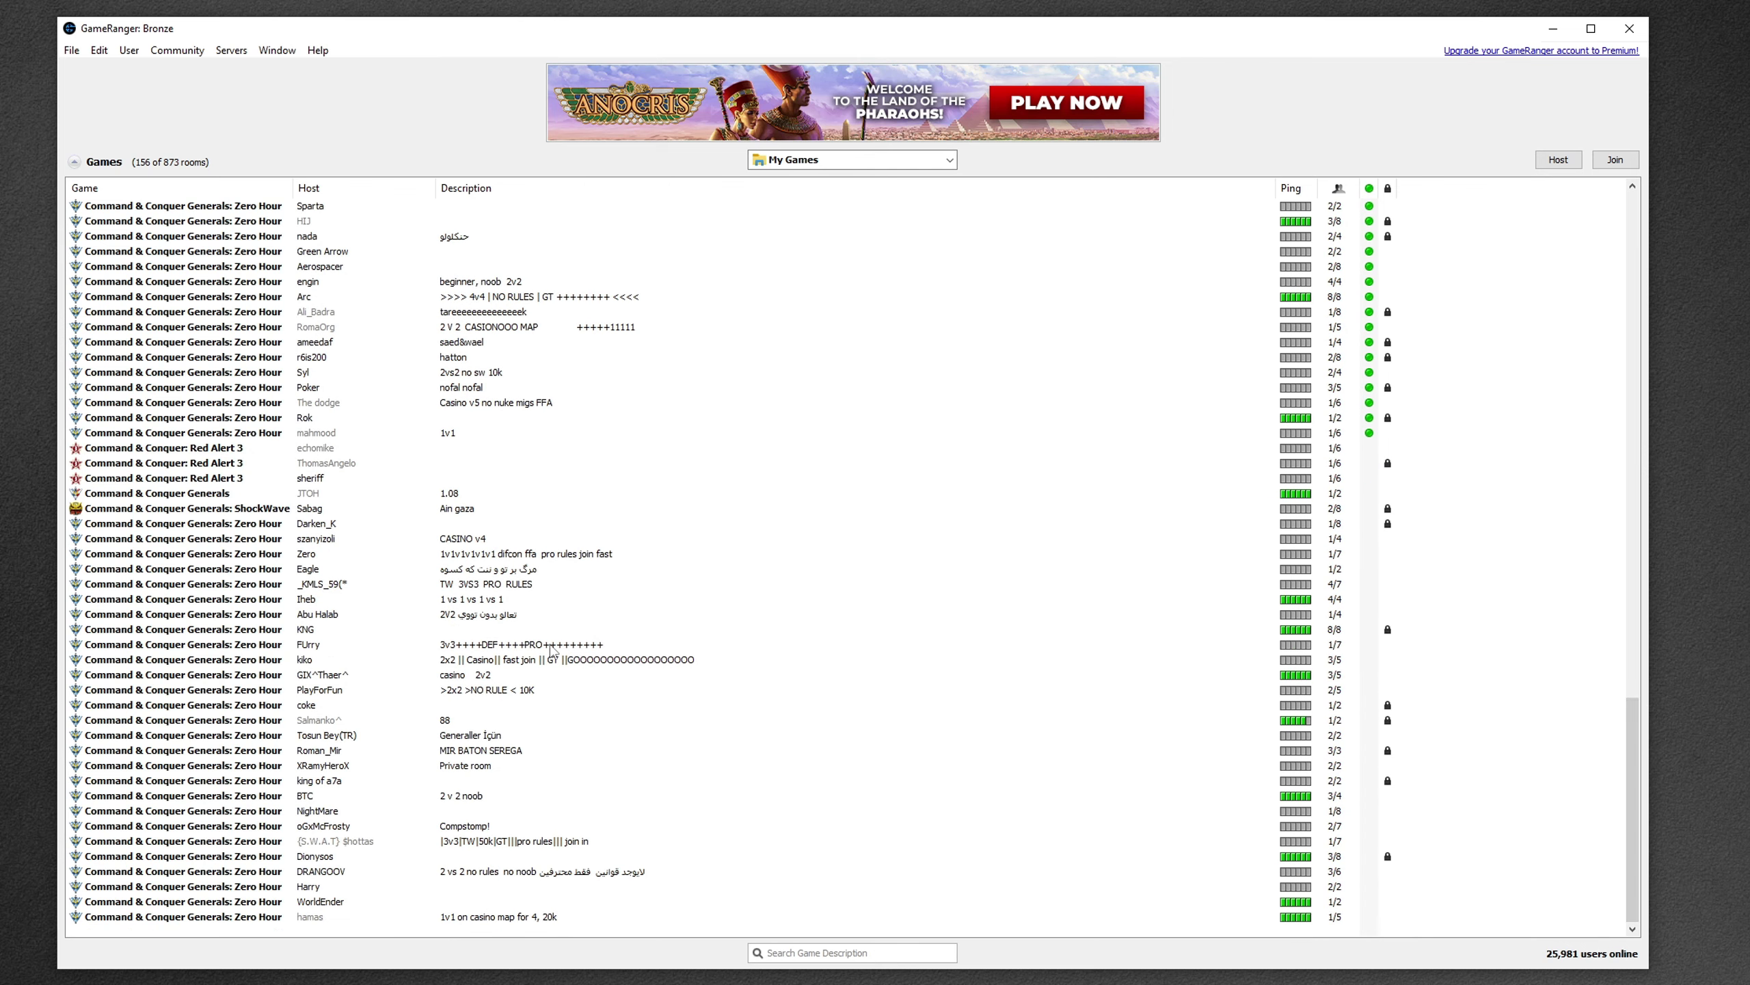
Join and leave the FUrry room, then host a Zero Hour room with Max Players 7
double_click(552, 647)
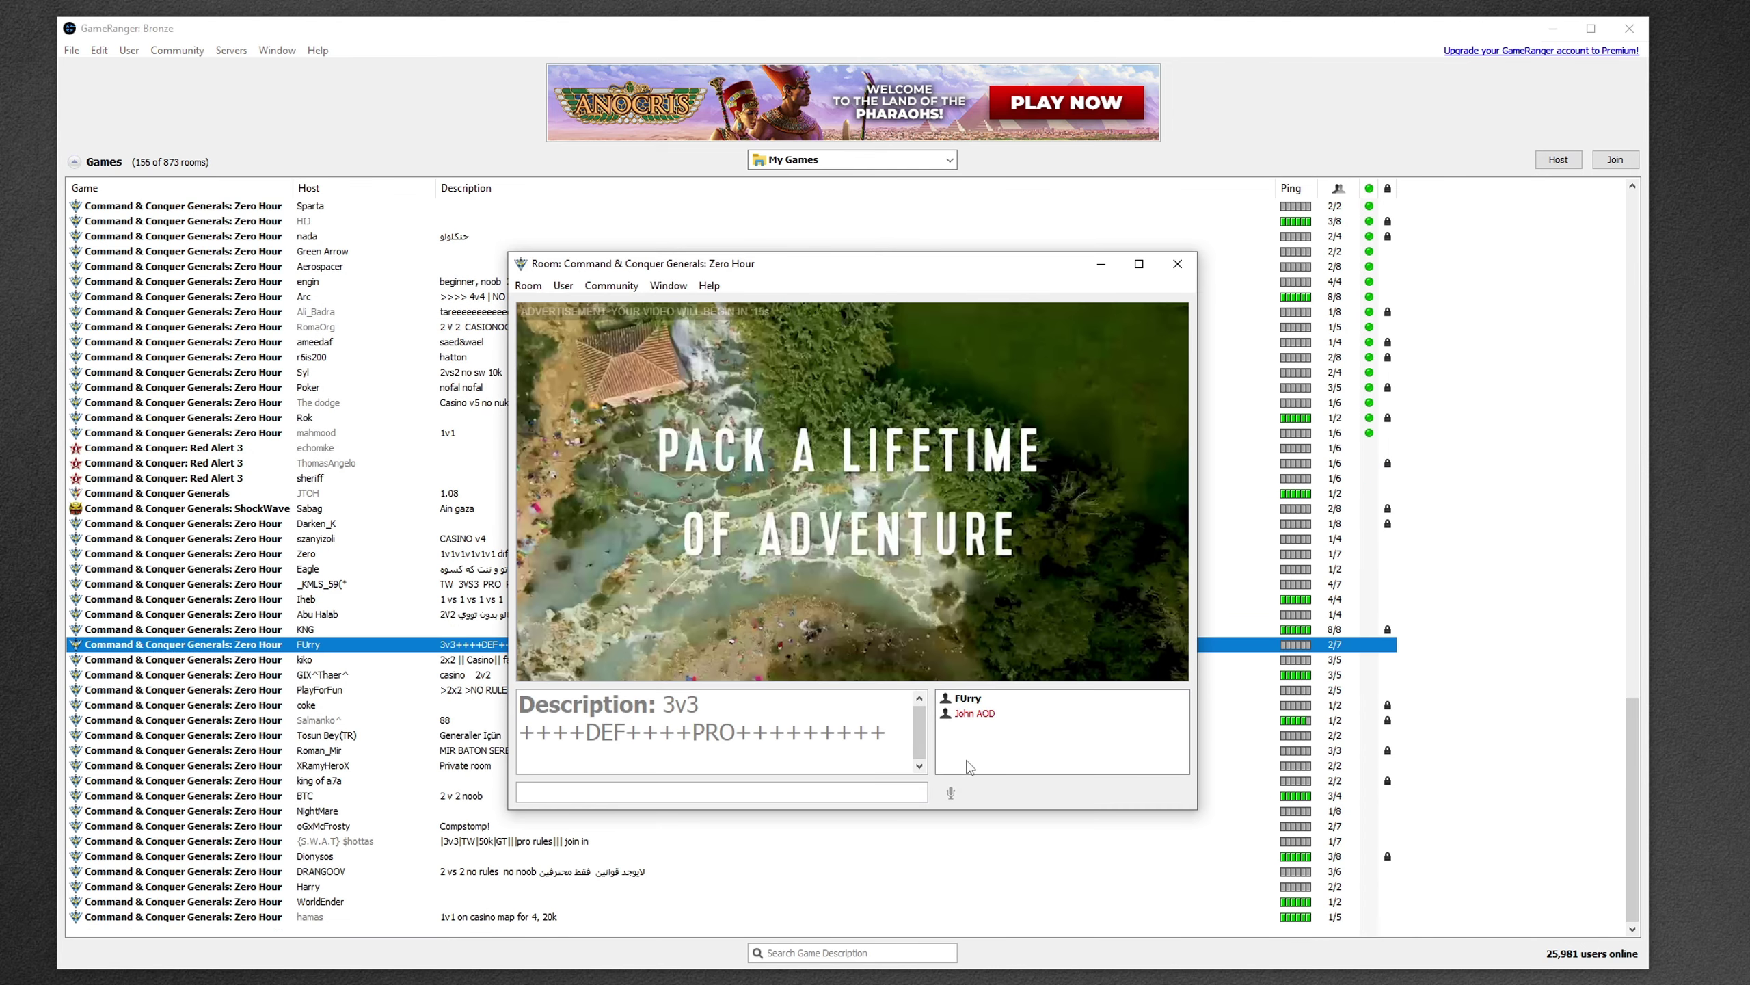
click(1178, 265)
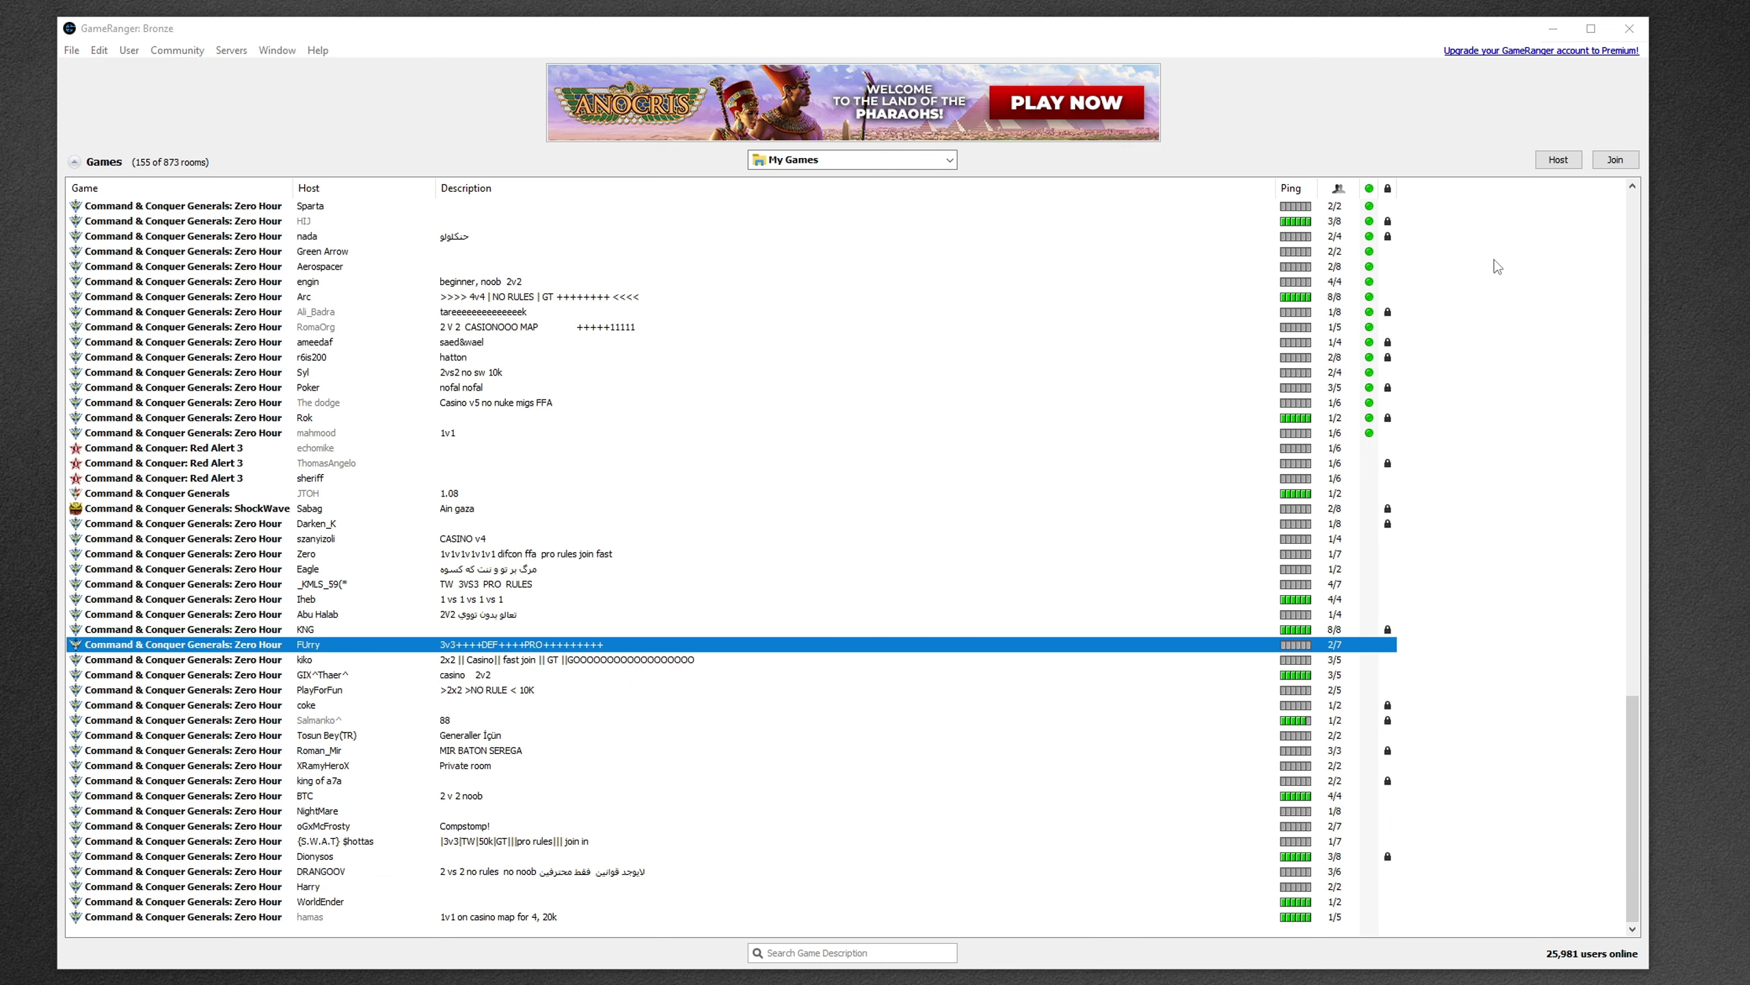
click(1559, 160)
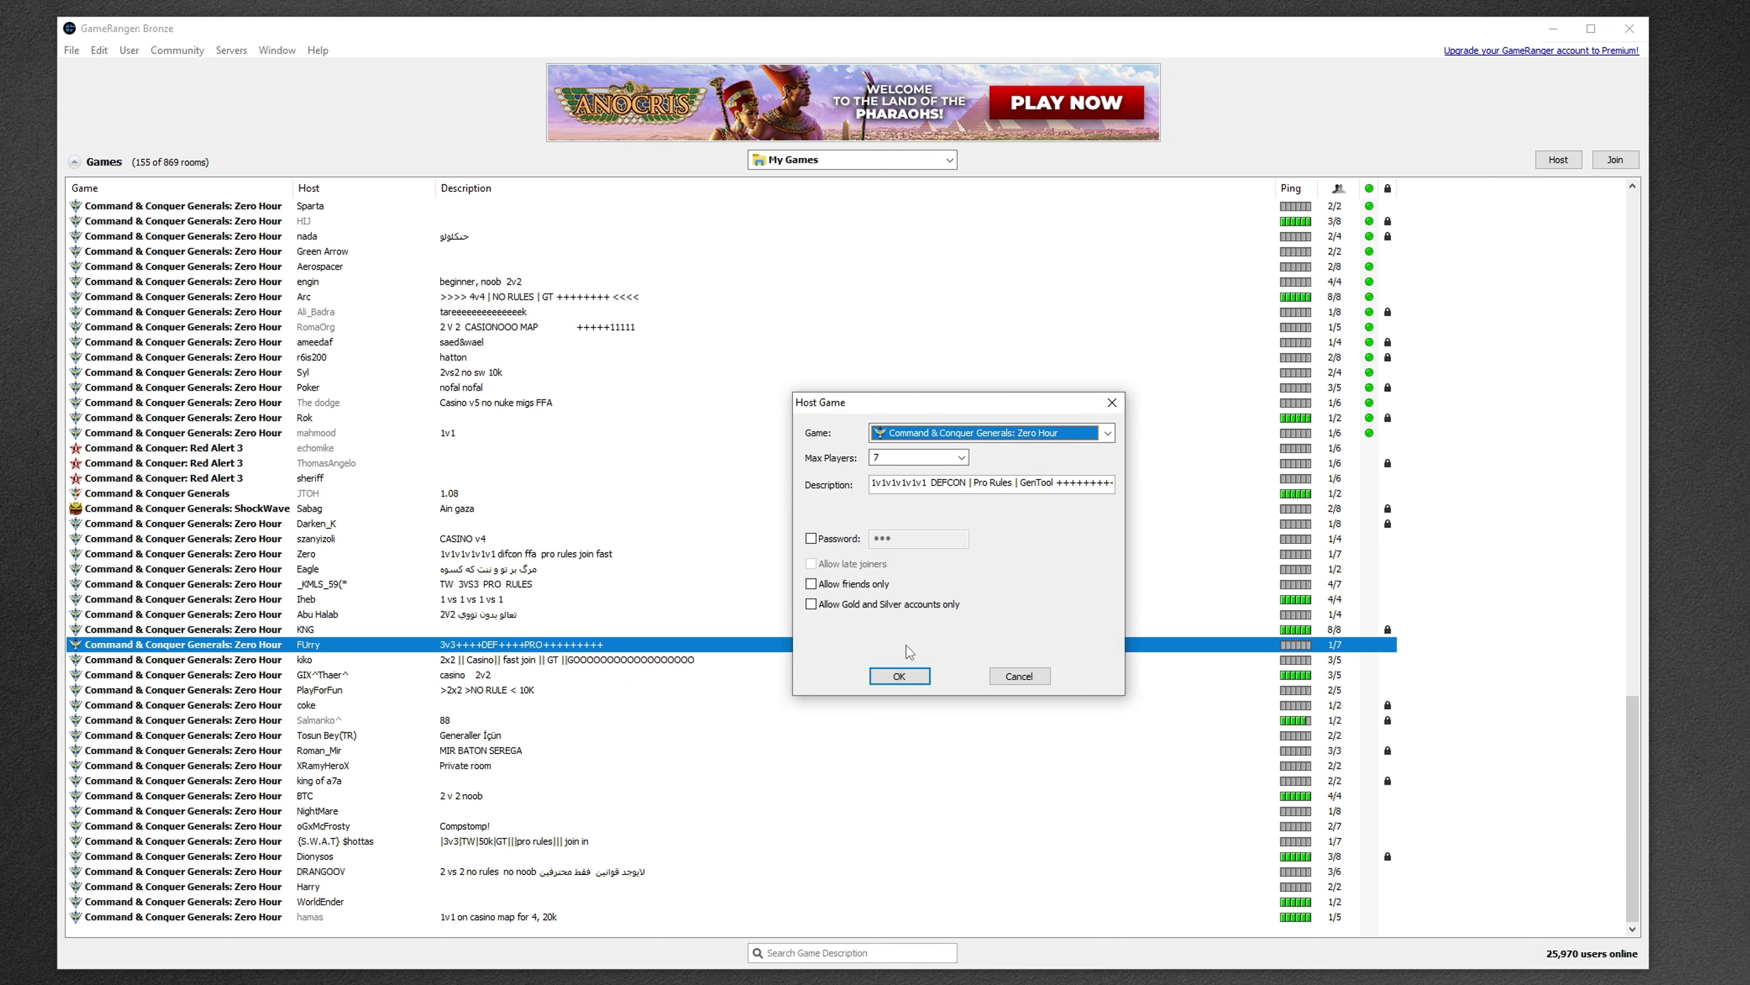
click(915, 681)
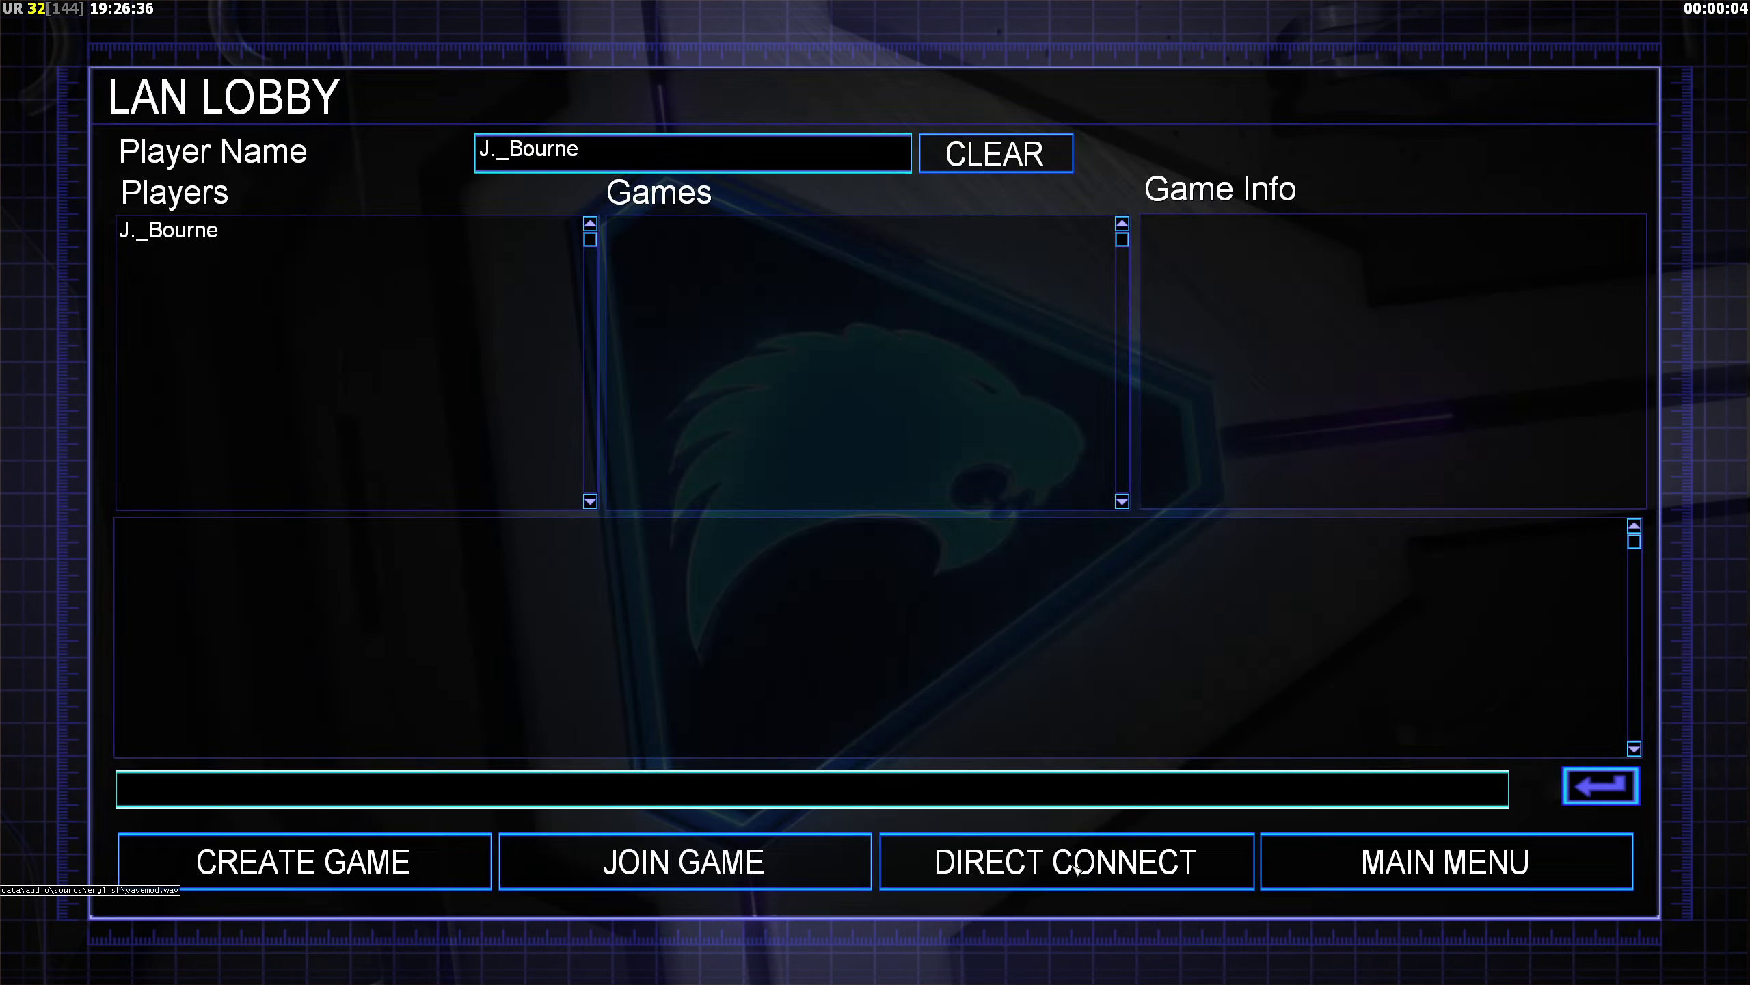
Join a game through Direct Connect, browse Discord's find-games and 1v1-lobby-arabic channels, then select the dozer beside the Cold Fusion Reactor
click(1077, 869)
click(1228, 444)
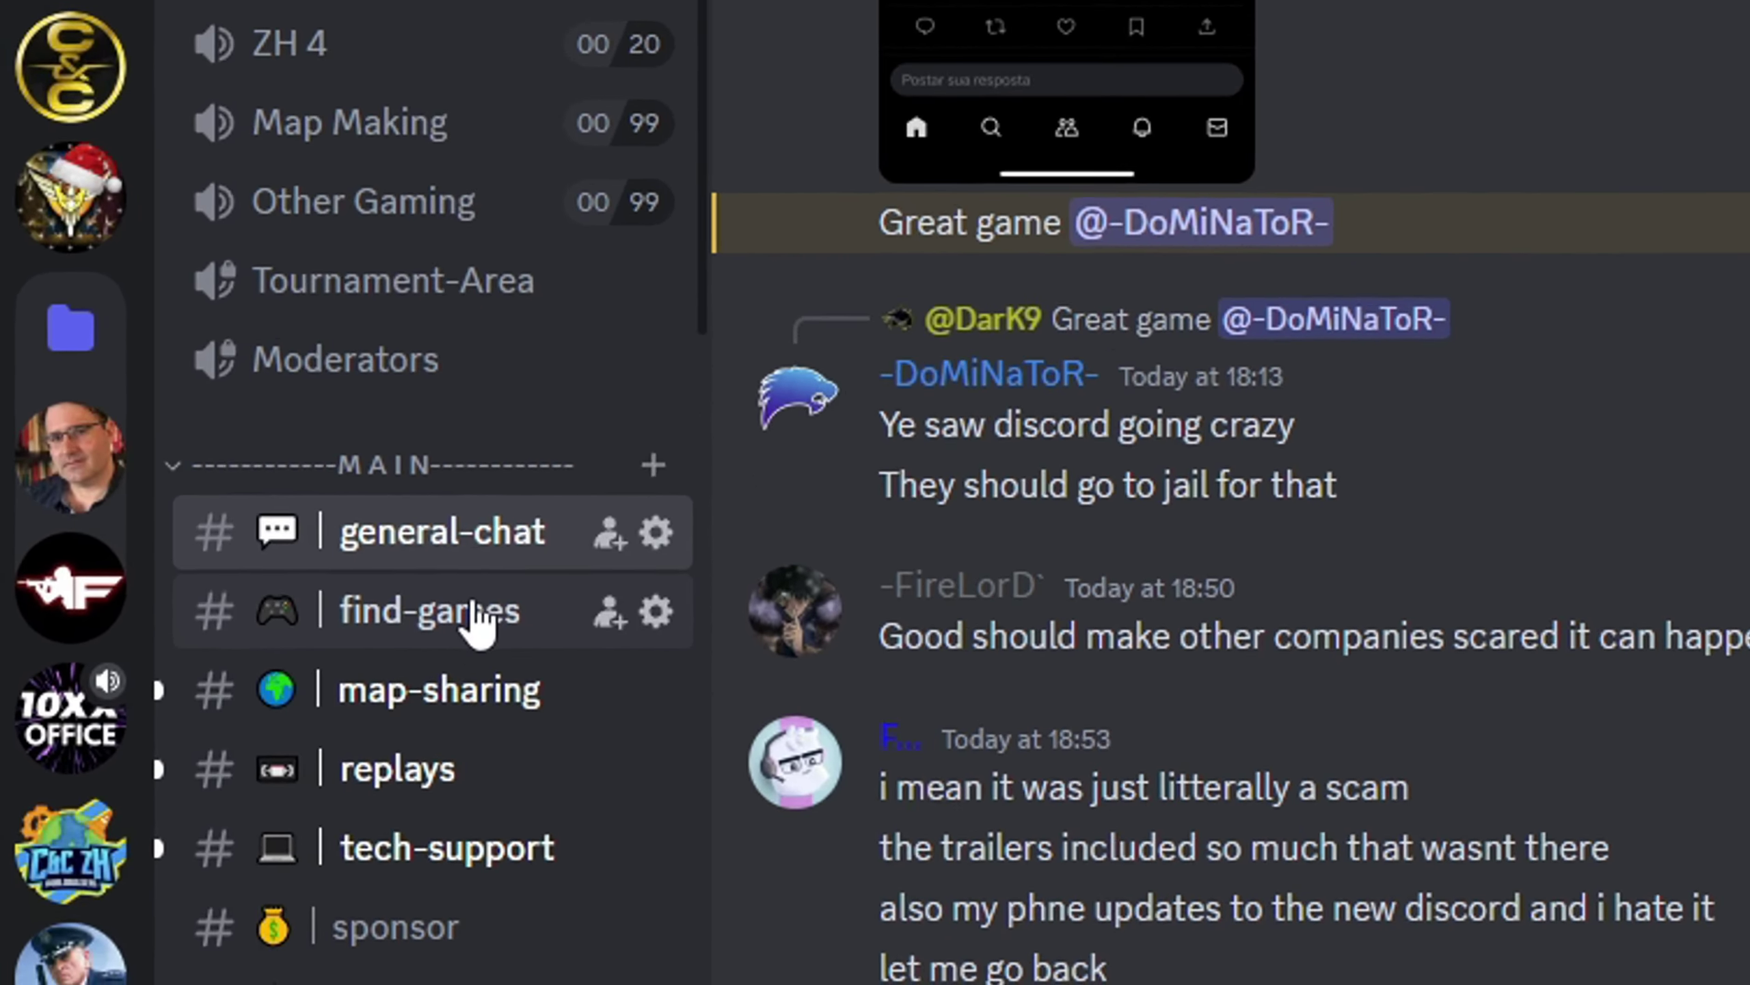
click(372, 750)
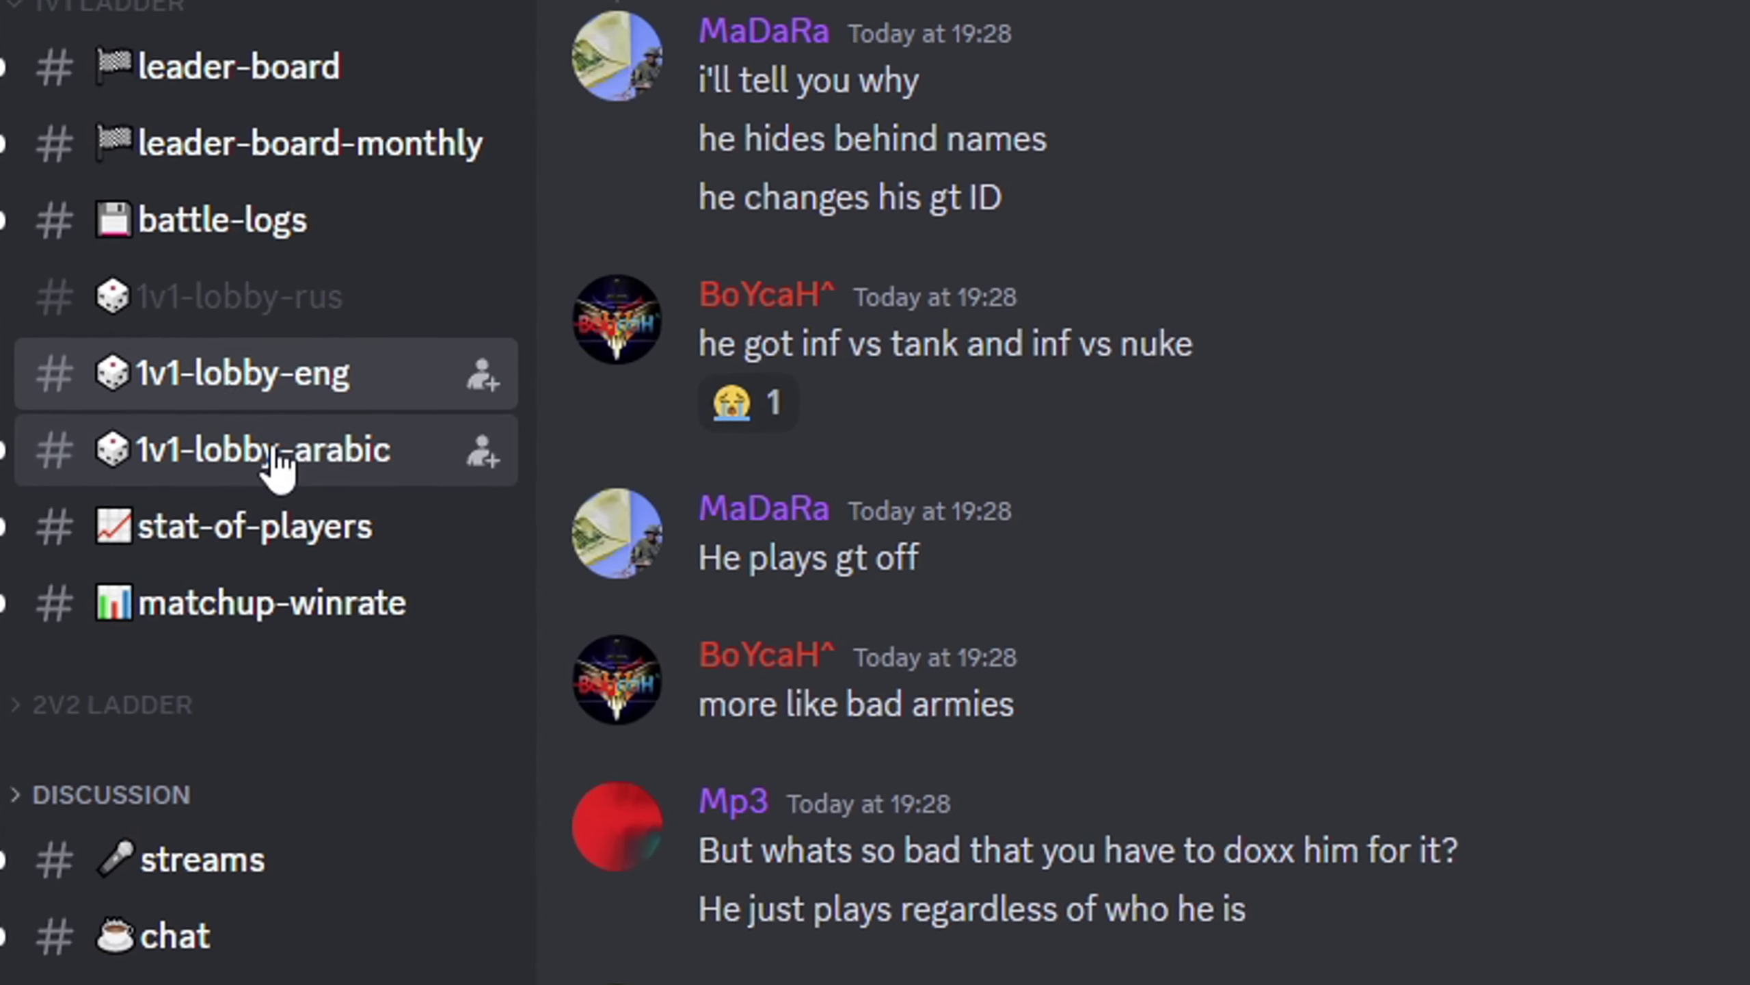
click(274, 455)
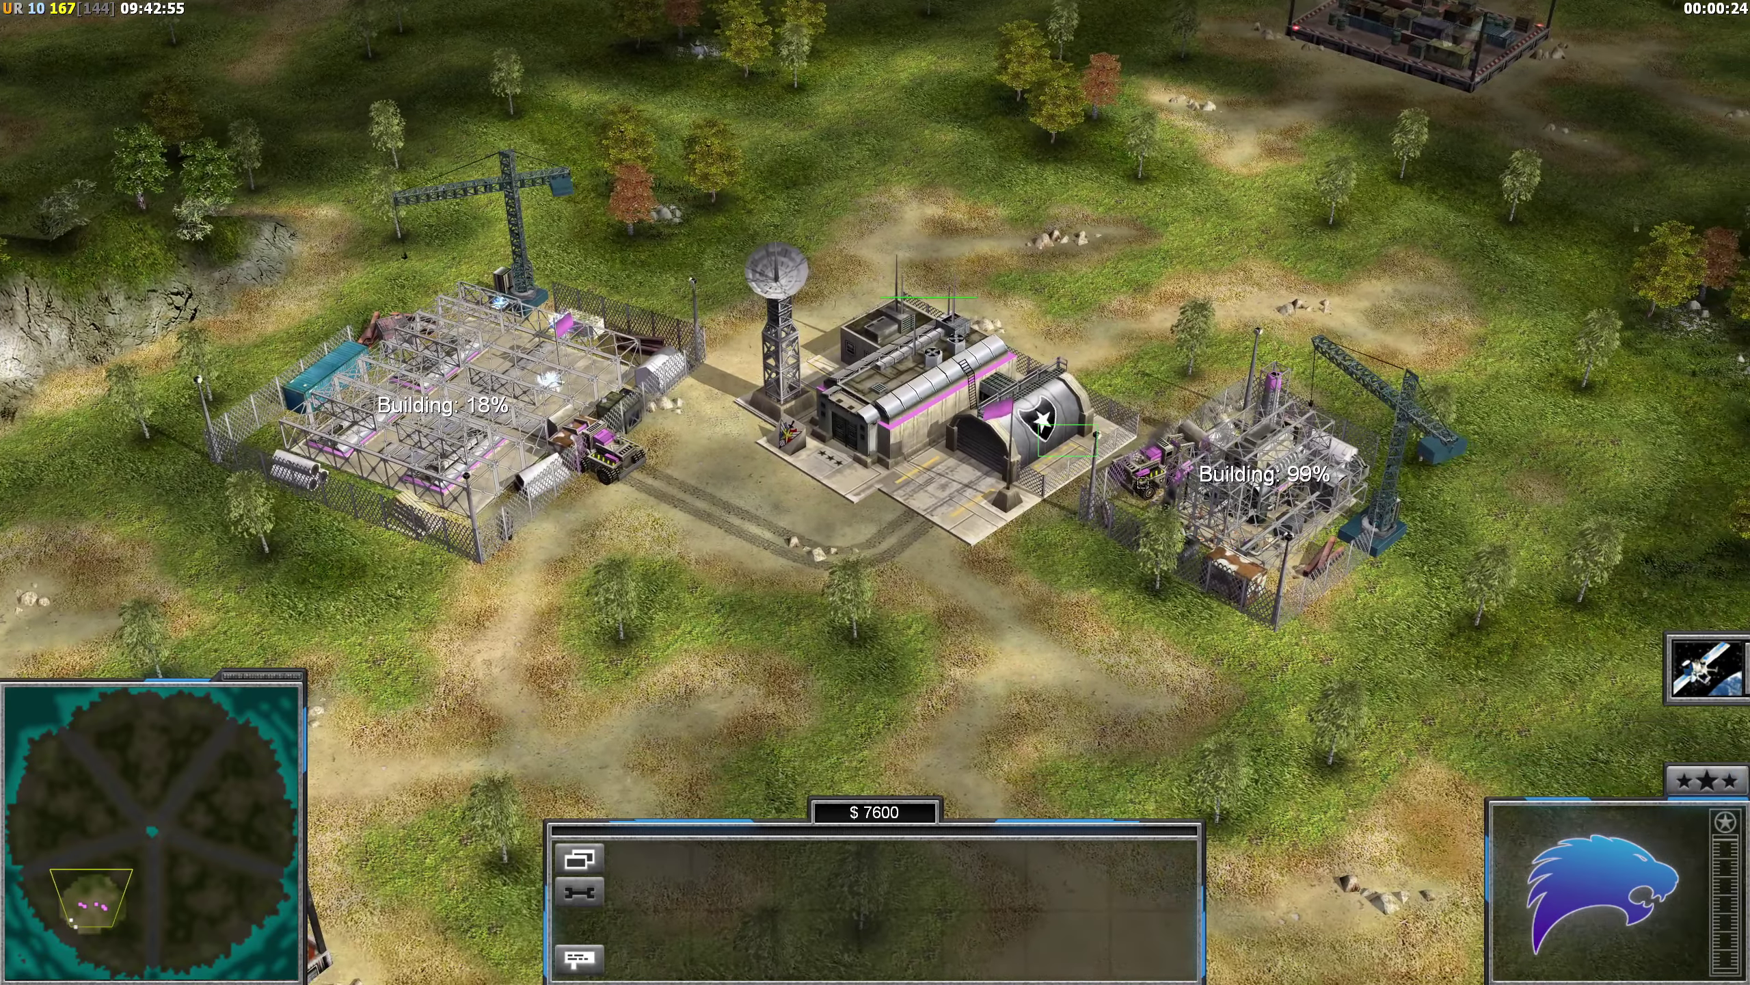
click(1143, 483)
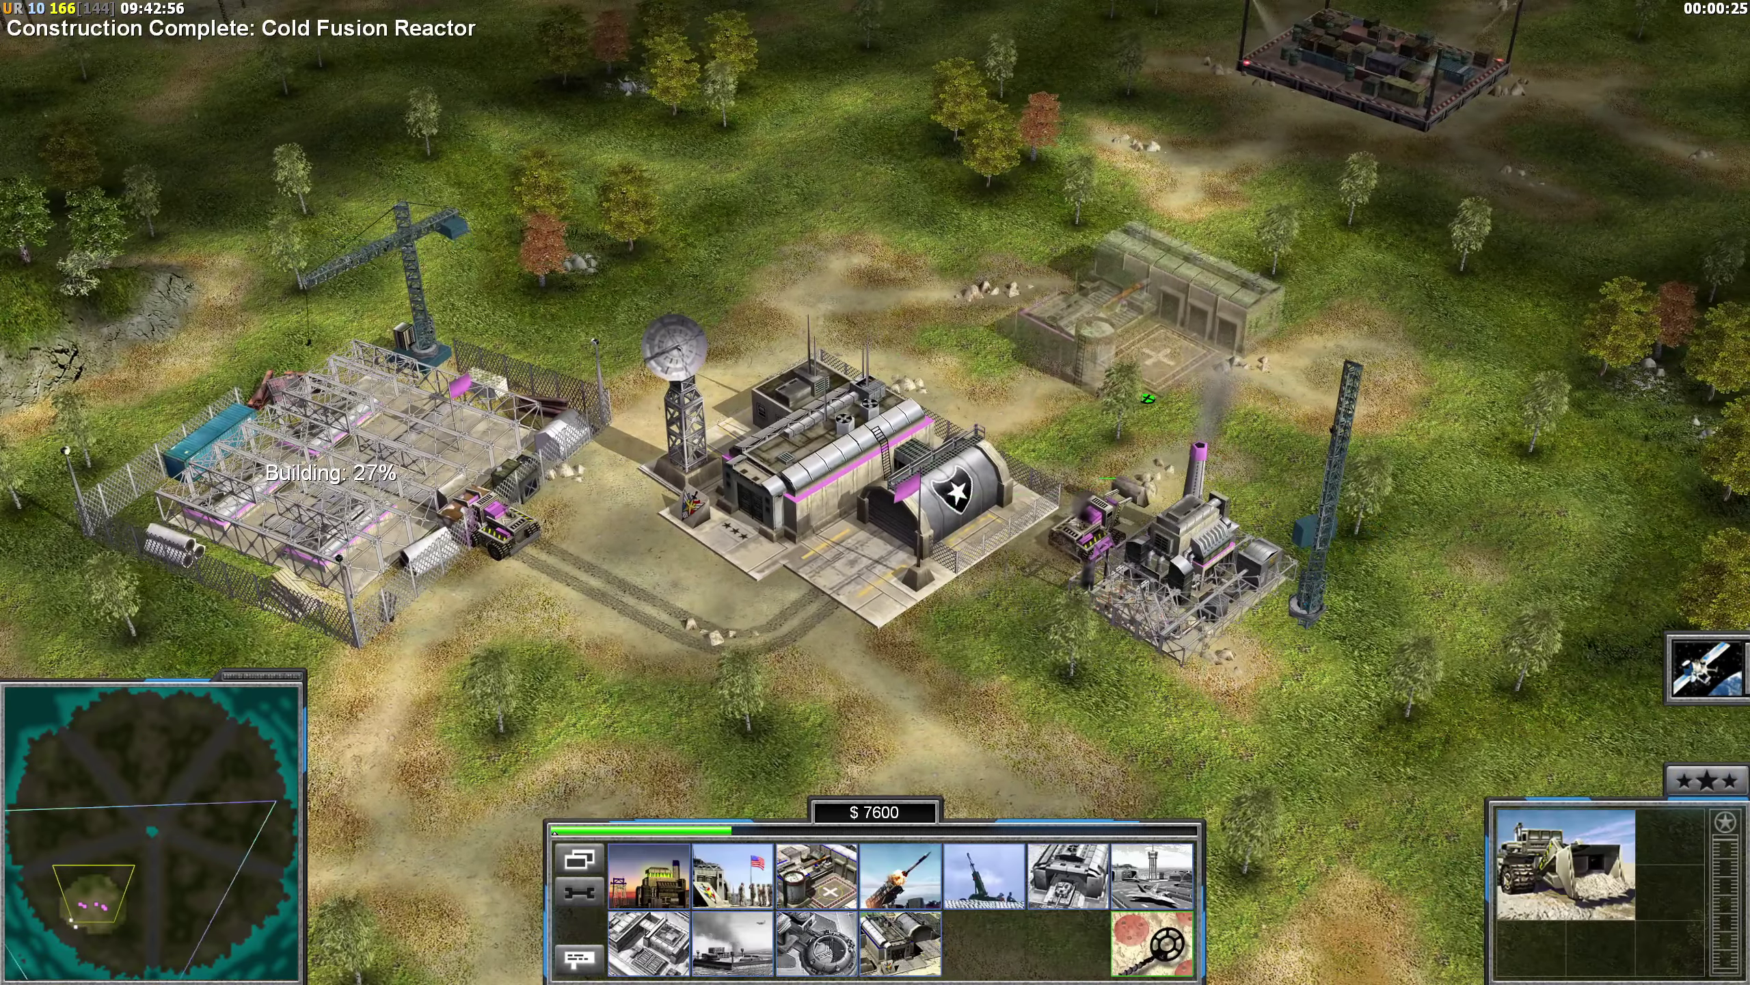